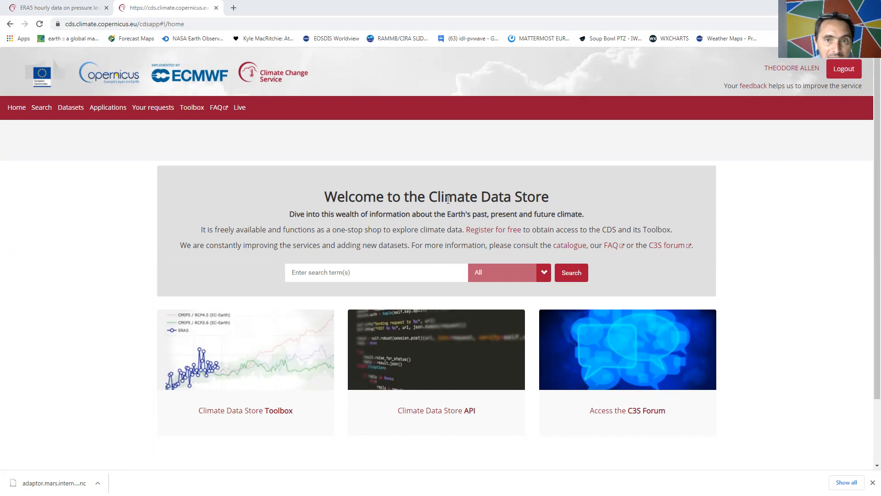
Step: Open the Climate Data Store's dataset catalogue
{"action": "left_click", "coordinate": [206, 21]}
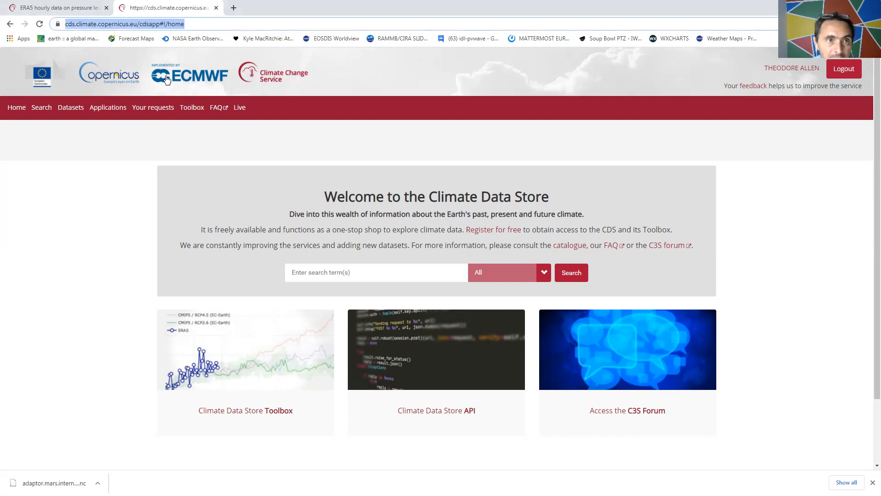
{"action": "left_click", "coordinate": [71, 108]}
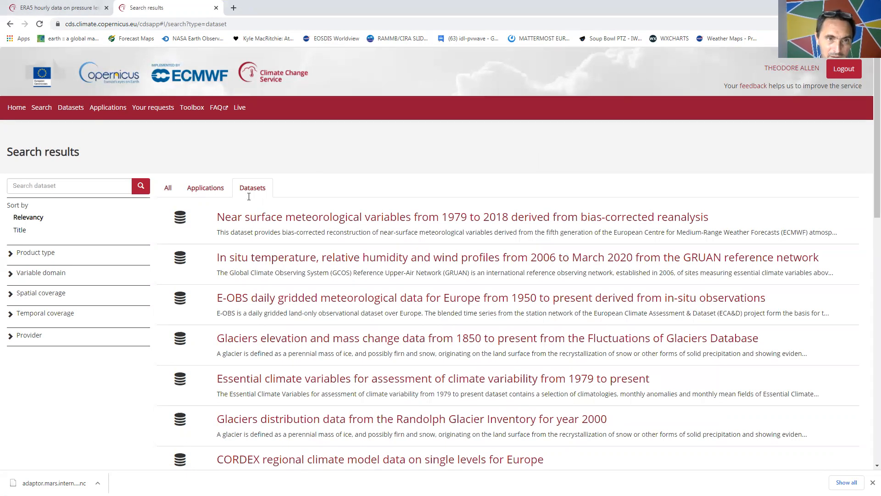
{"action": "left_click_drag", "start_coordinate": [874, 158], "coordinate": [868, 176]}
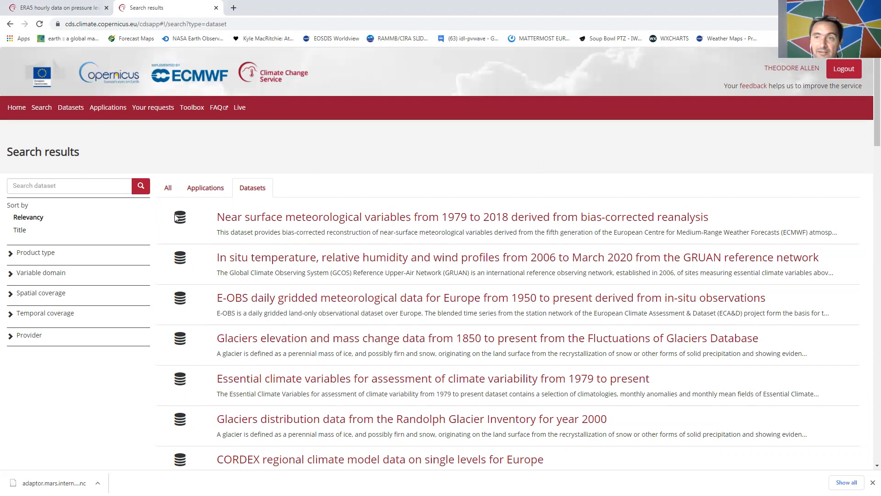
Step: Filter the dataset list to the Reanalysis product type with Global spatial coverage
{"action": "left_click", "coordinate": [13, 254]}
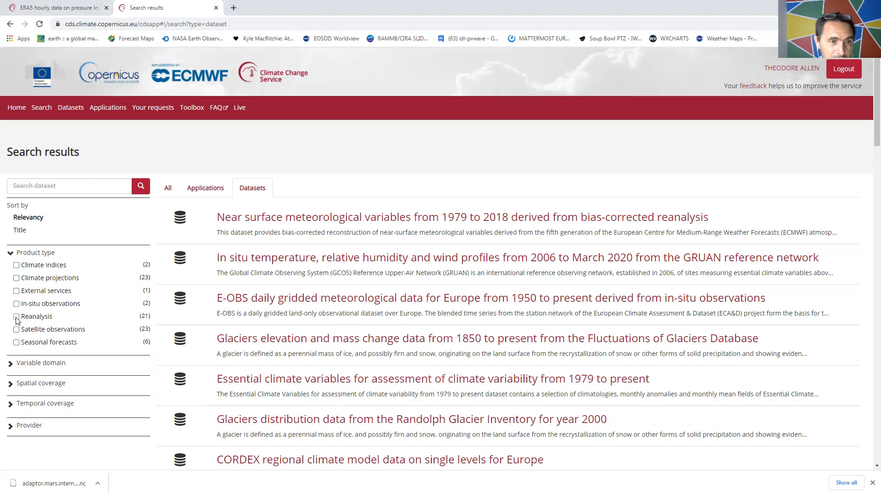
{"action": "left_click", "coordinate": [17, 317]}
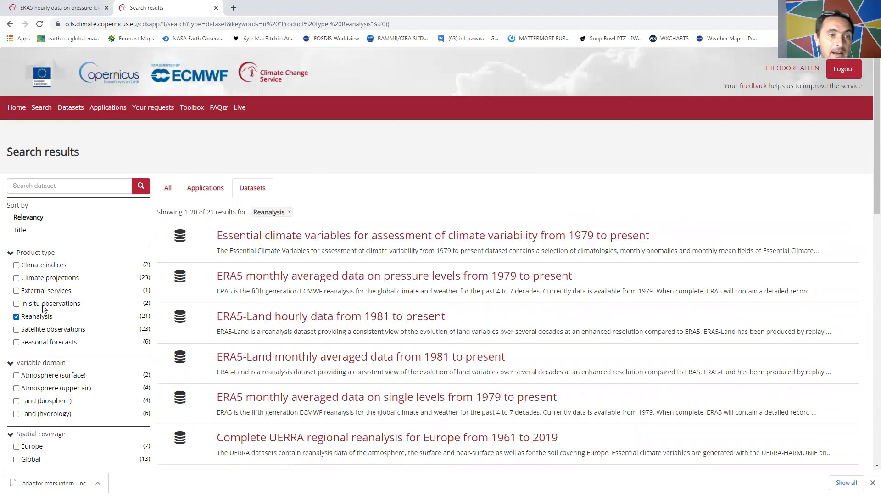
{"action": "scroll", "coordinate": [130, 295], "scroll_direction": "down", "scroll_amount": 3}
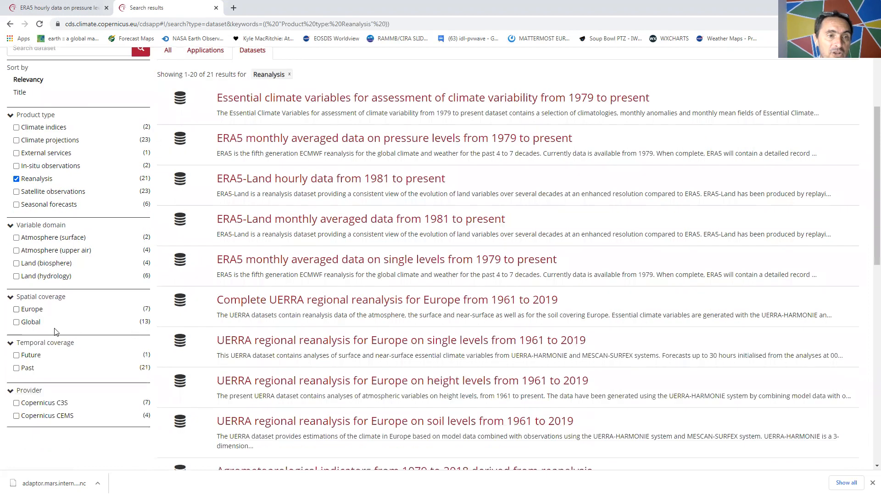
{"action": "left_click", "coordinate": [17, 322]}
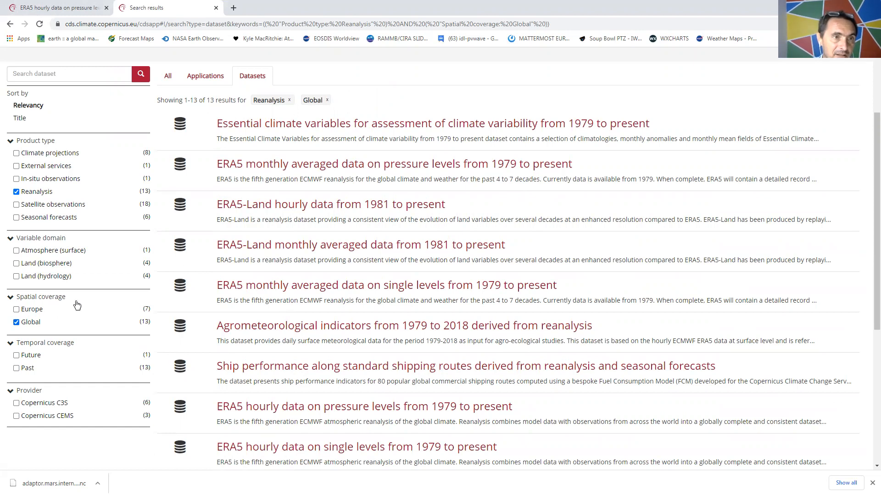
Step: Open the dataset "ERA5 hourly data on pressure levels from 1979 to present" from the filtered results
{"action": "scroll", "coordinate": [452, 255], "scroll_direction": "down", "scroll_amount": 1}
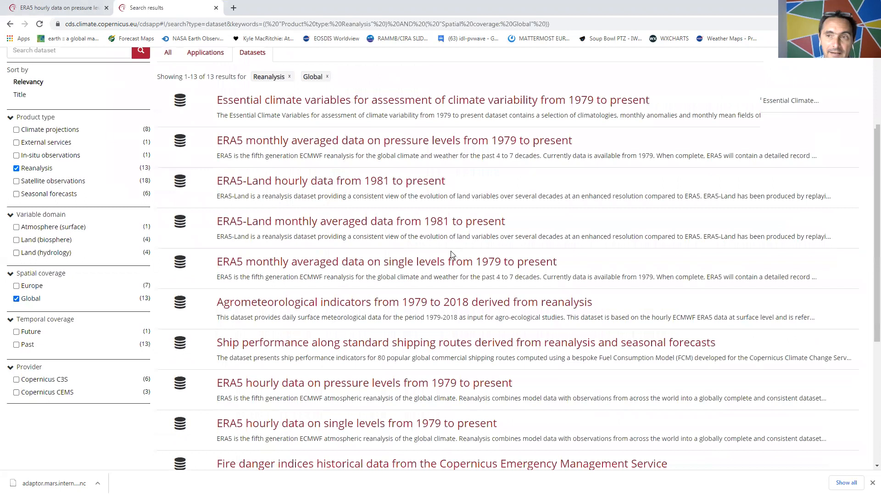
{"action": "scroll", "coordinate": [452, 254], "scroll_direction": "down", "scroll_amount": 5}
{"action": "scroll", "coordinate": [448, 255], "scroll_direction": "up", "scroll_amount": 8}
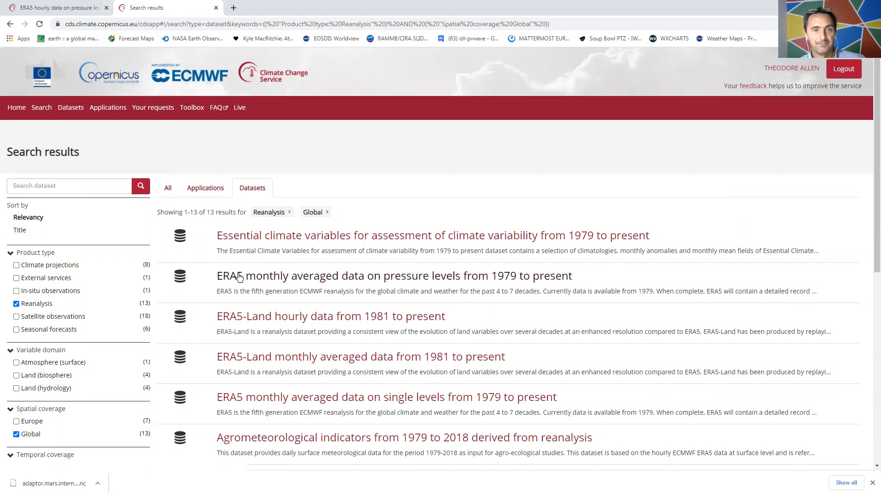
{"action": "scroll", "coordinate": [248, 317], "scroll_direction": "down", "scroll_amount": 2}
{"action": "scroll", "coordinate": [248, 317], "scroll_direction": "down", "scroll_amount": 2}
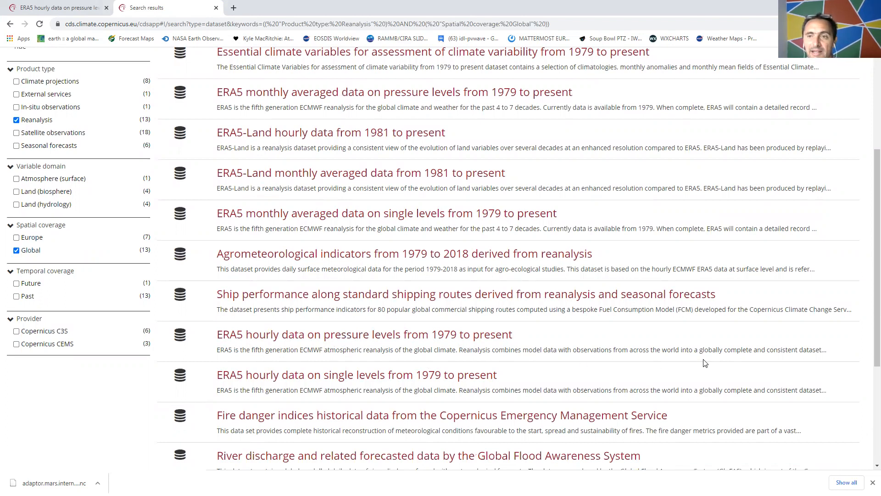
{"action": "left_click", "coordinate": [462, 336]}
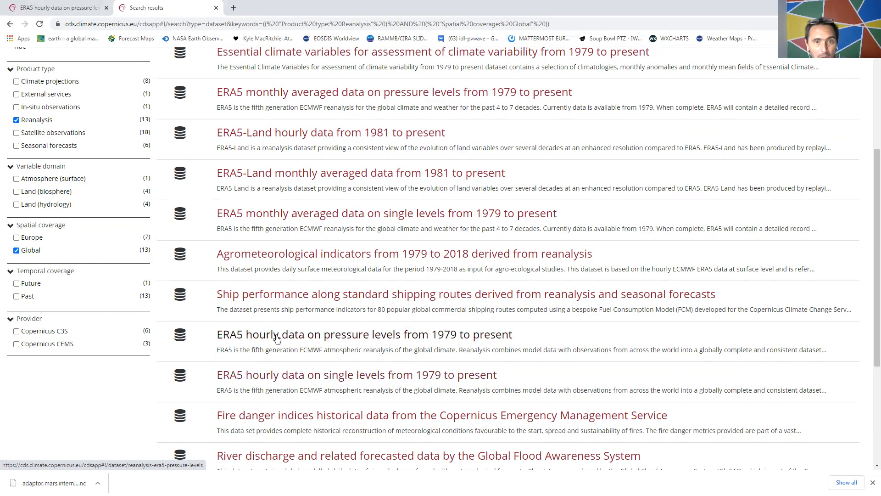
{"action": "left_click", "coordinate": [483, 337]}
{"action": "scroll", "coordinate": [791, 370], "scroll_direction": "up", "scroll_amount": 3}
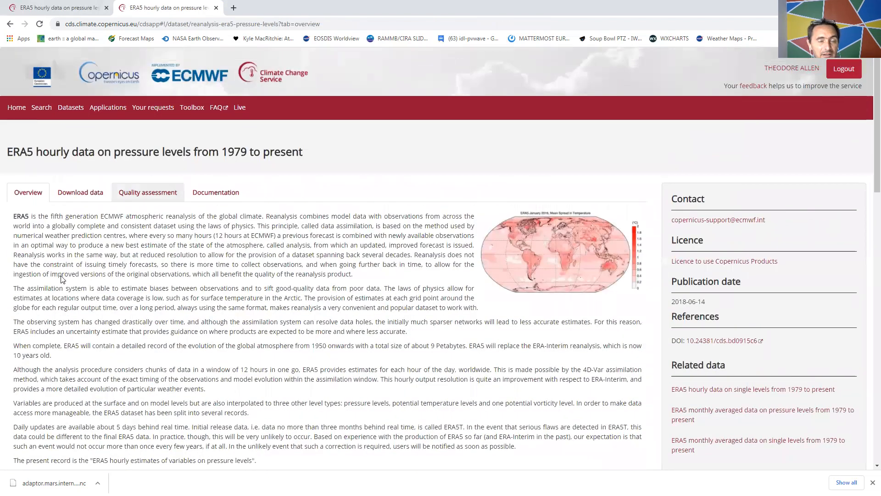
Step: Read the dataset's overview text, data description table and list of main variables
{"action": "scroll", "coordinate": [336, 309], "scroll_direction": "down", "scroll_amount": 2}
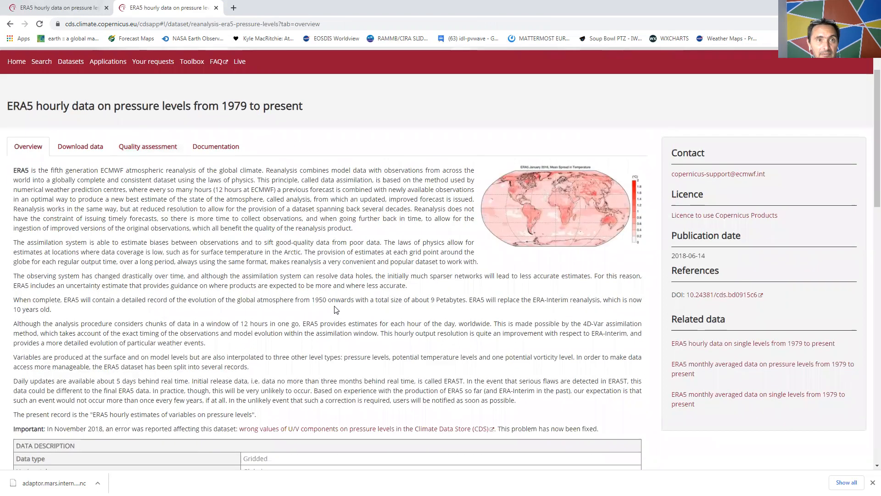
{"action": "scroll", "coordinate": [334, 307], "scroll_direction": "up", "scroll_amount": 1}
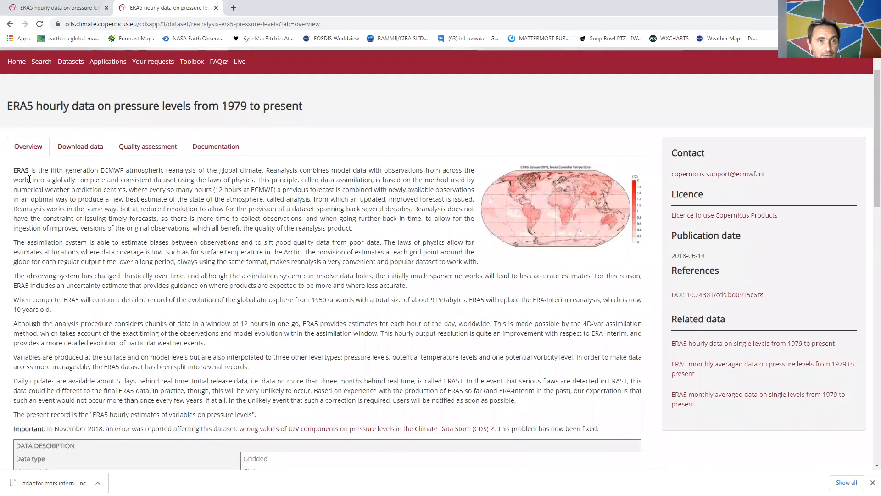
{"action": "left_click_drag", "start_coordinate": [21, 170], "coordinate": [521, 402]}
{"action": "left_click", "coordinate": [240, 202]}
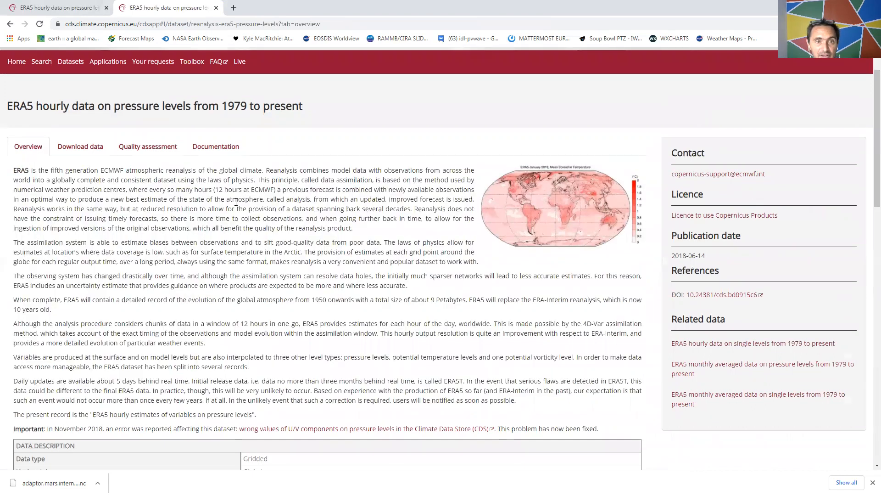
{"action": "scroll", "coordinate": [266, 302], "scroll_direction": "down", "scroll_amount": 1}
{"action": "scroll", "coordinate": [266, 302], "scroll_direction": "down", "scroll_amount": 7}
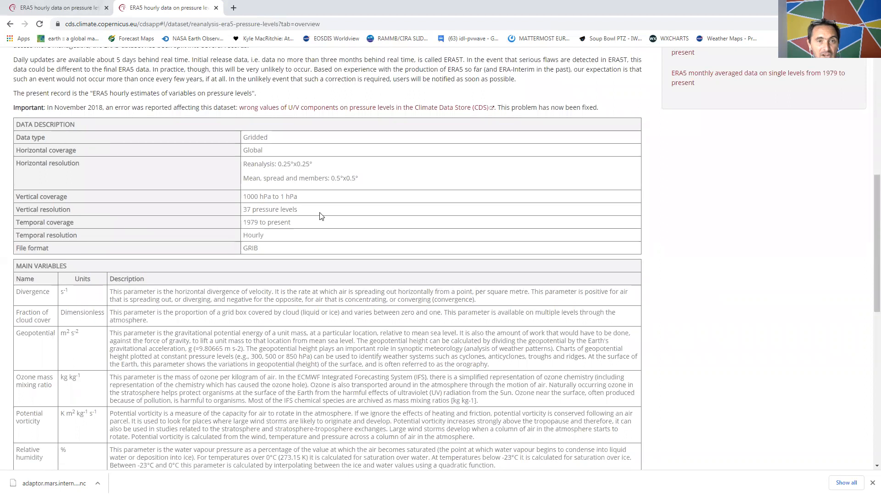
{"action": "scroll", "coordinate": [156, 300], "scroll_direction": "down", "scroll_amount": 5}
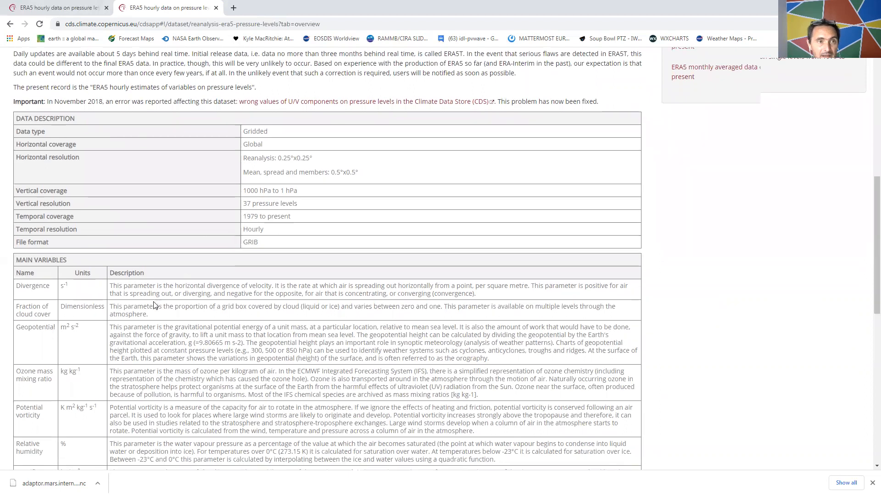
{"action": "scroll", "coordinate": [37, 274], "scroll_direction": "down", "scroll_amount": 4}
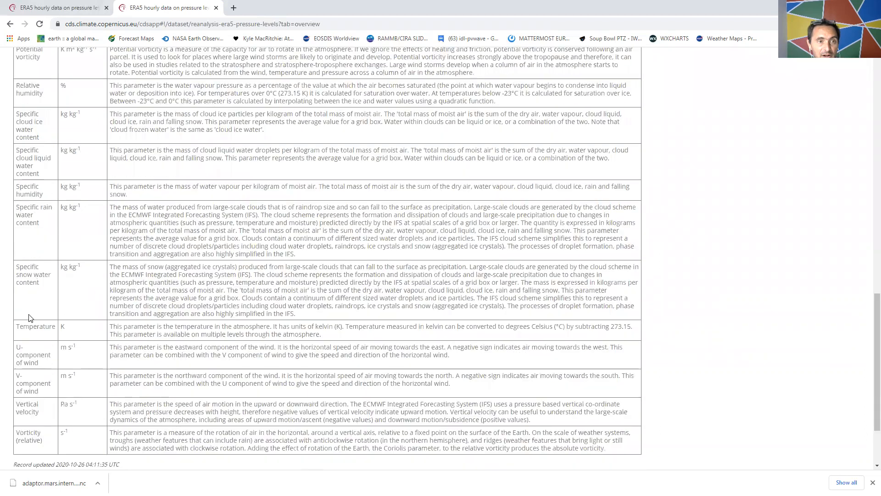
{"action": "scroll", "coordinate": [29, 155], "scroll_direction": "up", "scroll_amount": 5}
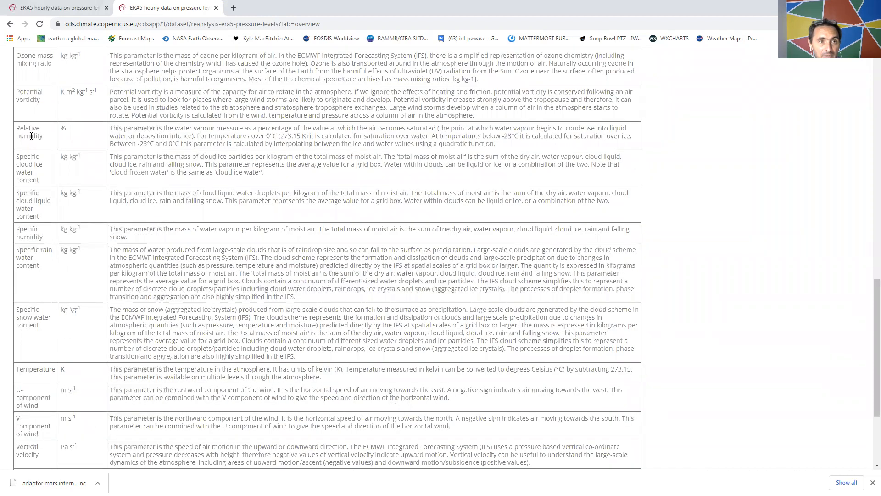
{"action": "scroll", "coordinate": [31, 135], "scroll_direction": "up", "scroll_amount": 2}
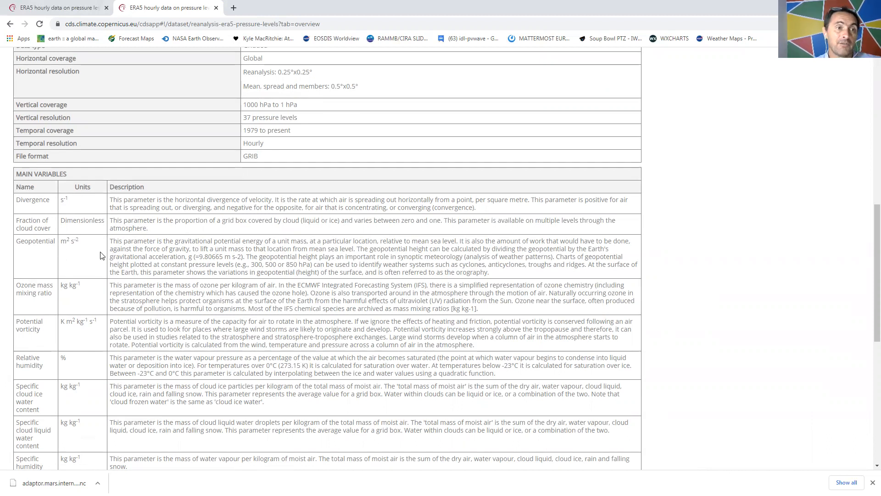
Step: Examine the description of the Geopotential variable and the dataset's vertical resolution entry
{"action": "left_click_drag", "start_coordinate": [17, 241], "coordinate": [63, 243]}
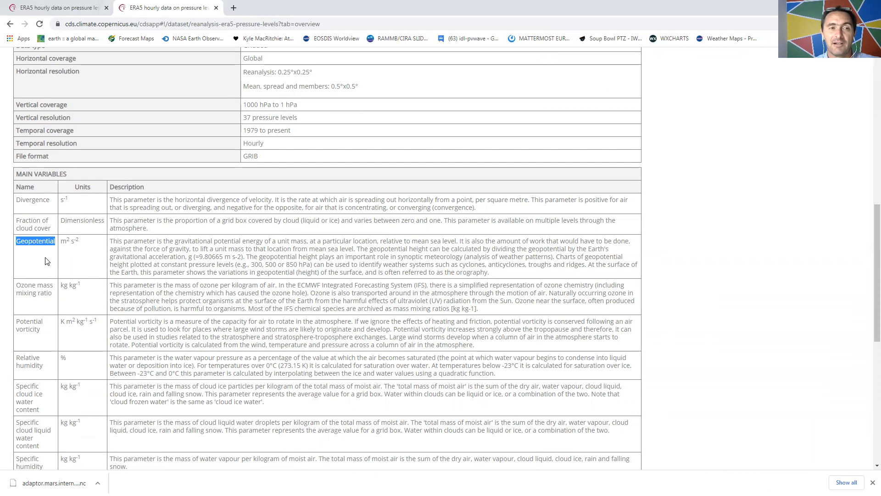
{"action": "left_click_drag", "start_coordinate": [110, 241], "coordinate": [519, 274]}
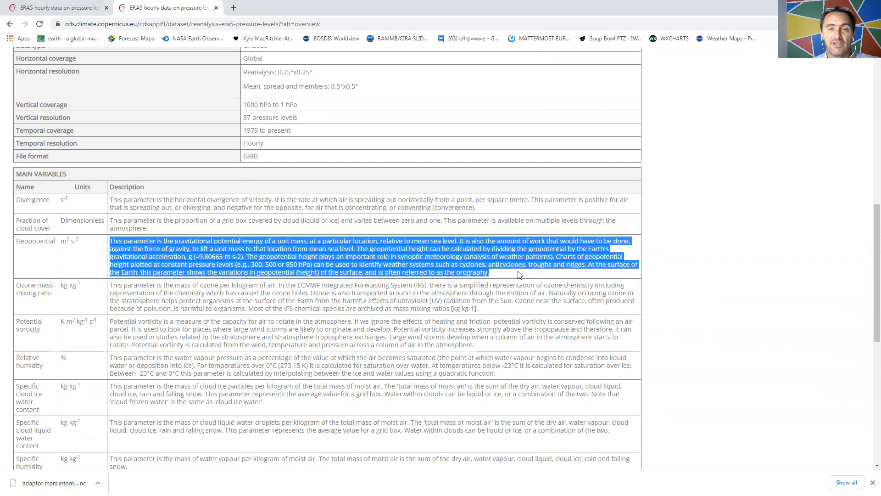
{"action": "left_click", "coordinate": [470, 268]}
{"action": "scroll", "coordinate": [390, 285], "scroll_direction": "up", "scroll_amount": 6}
{"action": "scroll", "coordinate": [309, 304], "scroll_direction": "down", "scroll_amount": 3}
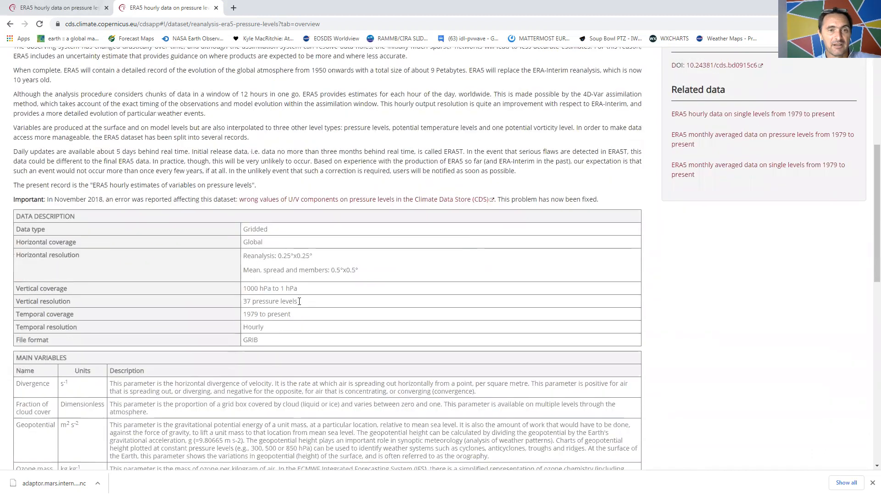
{"action": "left_click_drag", "start_coordinate": [309, 305], "coordinate": [241, 305]}
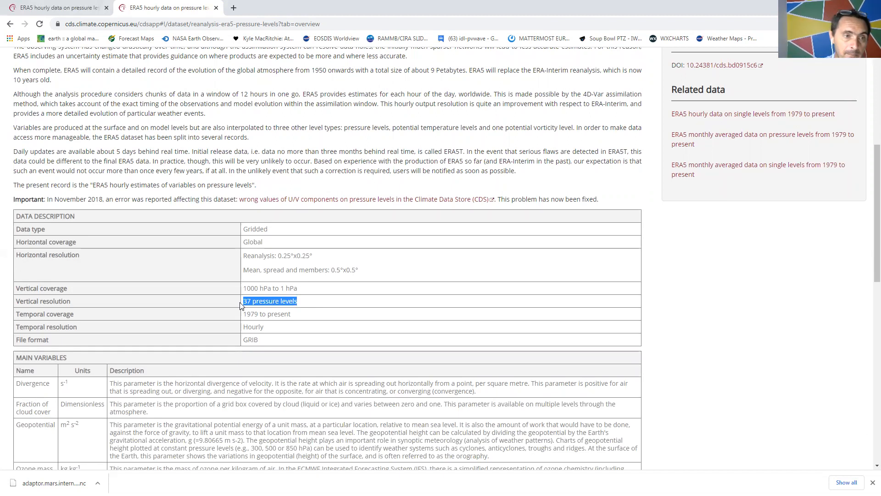
Step: Open the dataset's download form and clear all product type, variable and pressure level selections
{"action": "scroll", "coordinate": [259, 282], "scroll_direction": "up", "scroll_amount": 6}
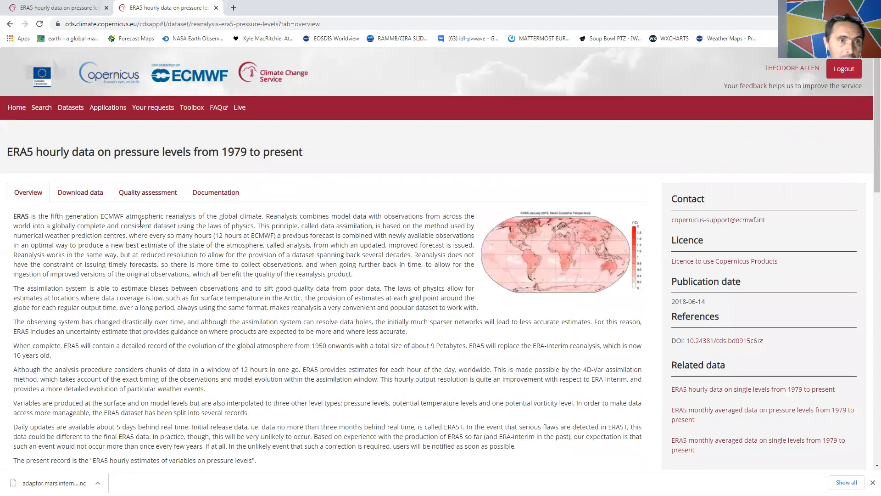
{"action": "left_click", "coordinate": [86, 191]}
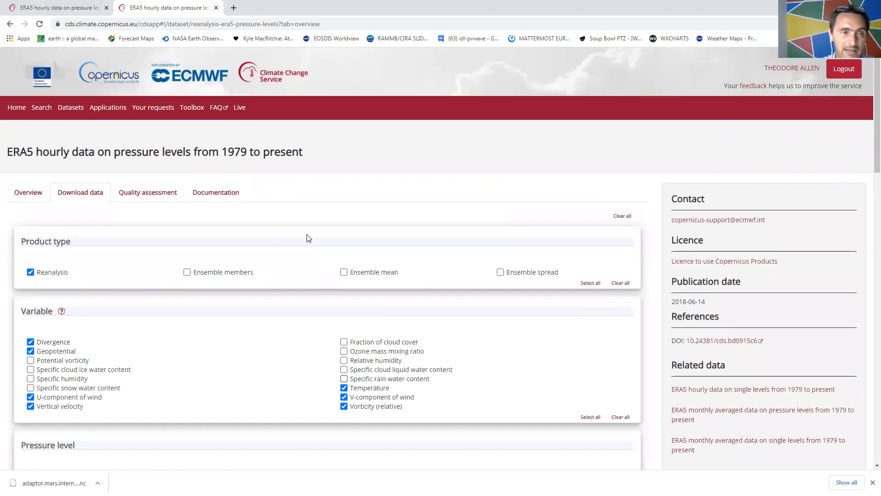
{"action": "scroll", "coordinate": [307, 237], "scroll_direction": "down", "scroll_amount": 1}
{"action": "scroll", "coordinate": [306, 237], "scroll_direction": "up", "scroll_amount": 1}
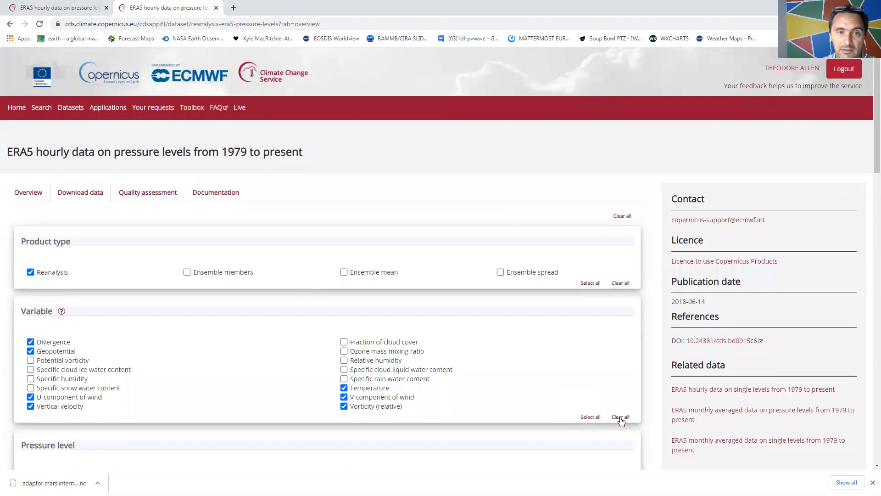
{"action": "left_click", "coordinate": [621, 417]}
{"action": "left_click", "coordinate": [620, 283]}
{"action": "scroll", "coordinate": [586, 422], "scroll_direction": "down", "scroll_amount": 3}
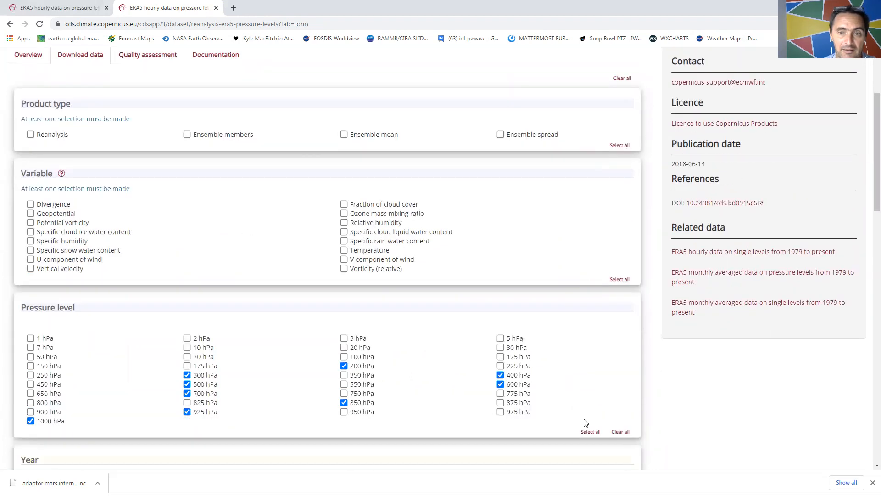
{"action": "left_click", "coordinate": [620, 432]}
Step: Clear all year, month, day and time selections in the download form
{"action": "scroll", "coordinate": [624, 424], "scroll_direction": "down", "scroll_amount": 5}
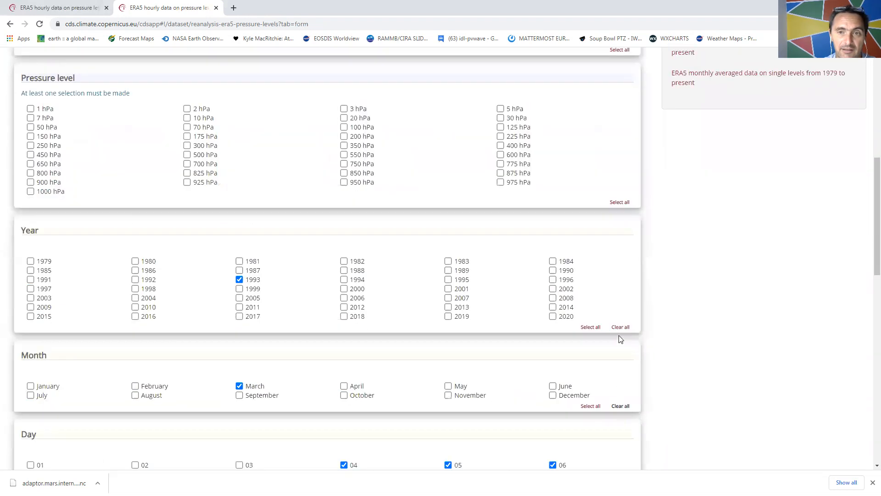
{"action": "left_click", "coordinate": [620, 327]}
{"action": "left_click", "coordinate": [622, 407]}
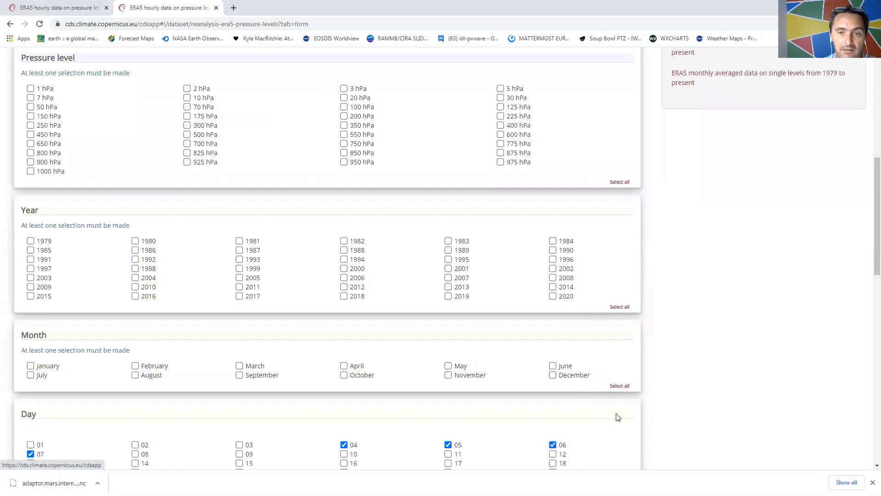
{"action": "scroll", "coordinate": [617, 417], "scroll_direction": "down", "scroll_amount": 4}
{"action": "left_click", "coordinate": [620, 338]}
{"action": "left_click", "coordinate": [621, 435]}
{"action": "scroll", "coordinate": [664, 394], "scroll_direction": "down", "scroll_amount": 4}
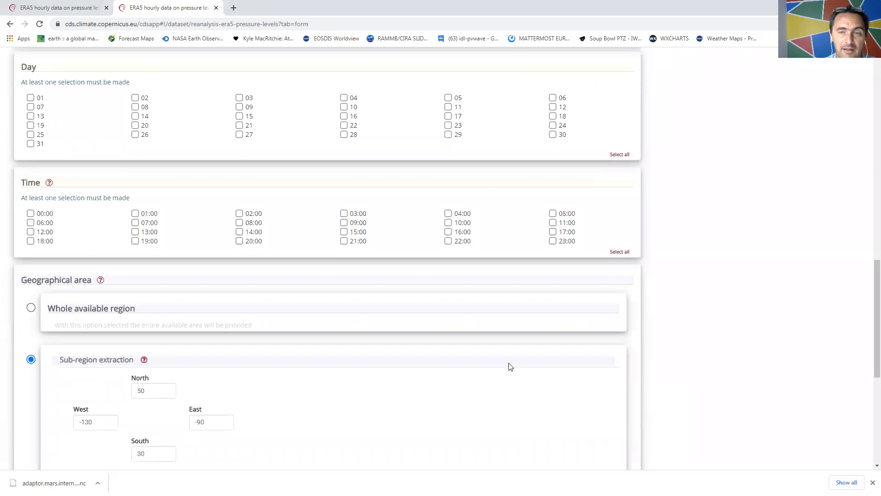
{"action": "scroll", "coordinate": [523, 365], "scroll_direction": "up", "scroll_amount": 20}
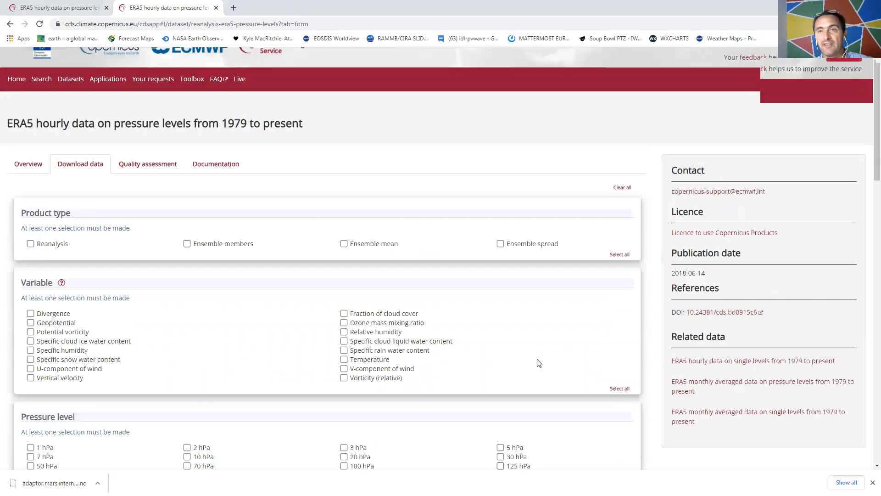
{"action": "scroll", "coordinate": [539, 363], "scroll_direction": "up", "scroll_amount": 1}
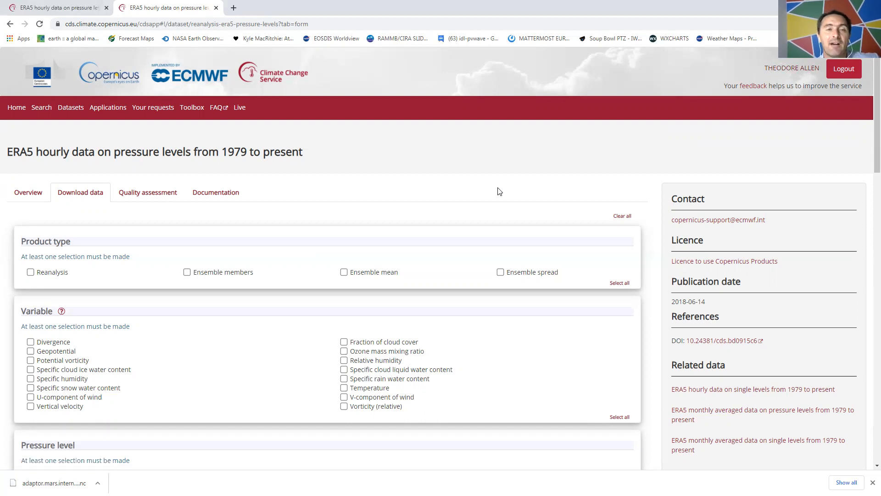
{"action": "scroll", "coordinate": [499, 191], "scroll_direction": "down", "scroll_amount": 2}
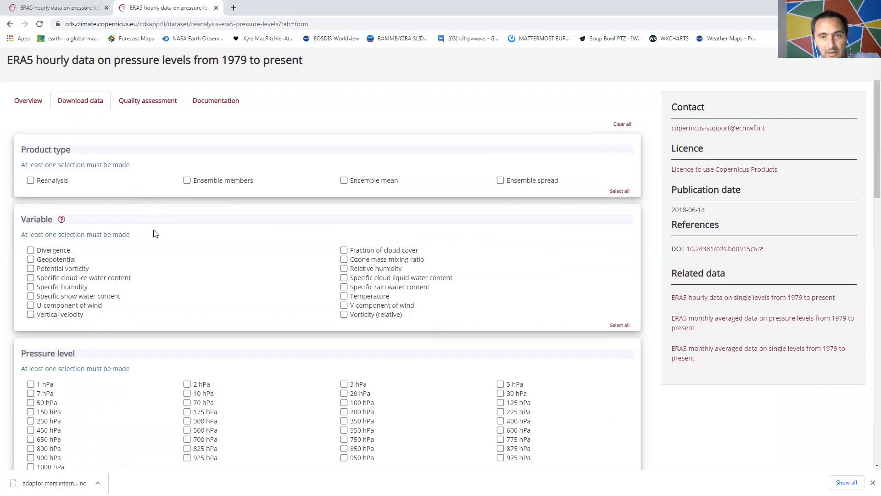
{"action": "scroll", "coordinate": [155, 234], "scroll_direction": "down", "scroll_amount": 1}
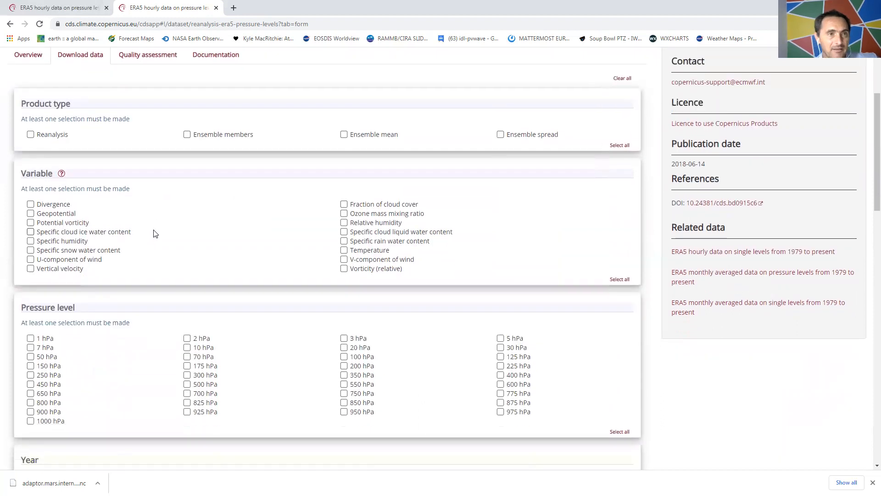
Step: Select the Reanalysis product type and the variables Divergence, Geopotential, Temperature, U-component of wind, V-component of wind and Vorticity (relative)
{"action": "left_click", "coordinate": [31, 135]}
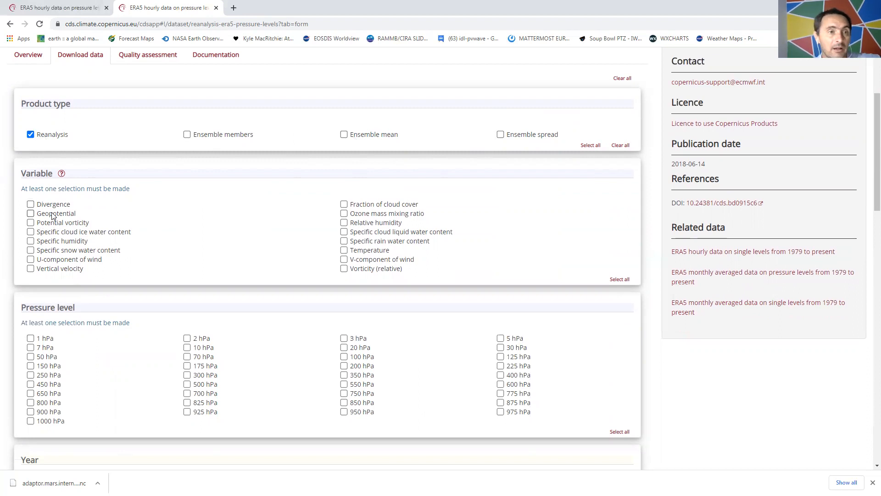
{"action": "left_click", "coordinate": [30, 214]}
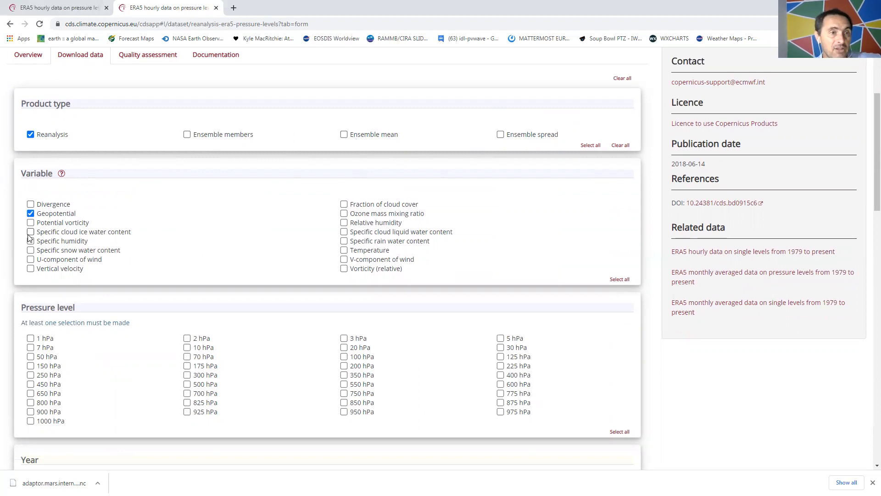
{"action": "left_click", "coordinate": [344, 260]}
{"action": "left_click", "coordinate": [344, 250]}
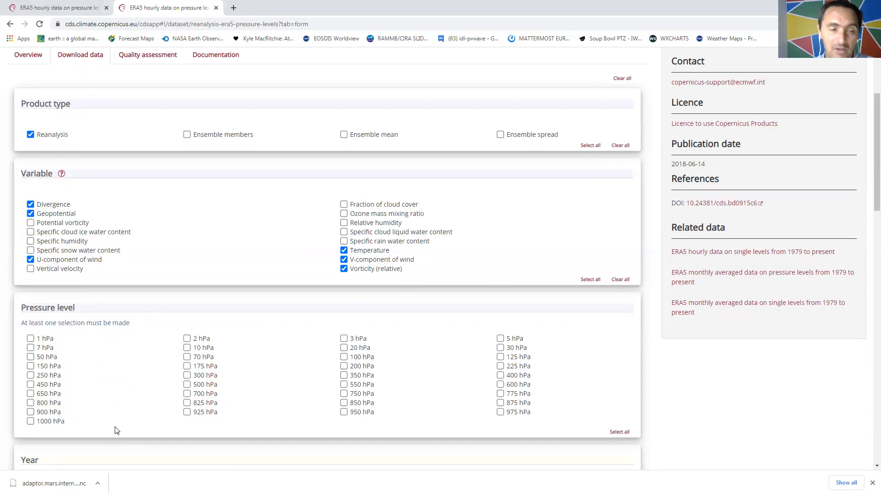
Step: Select the pressure levels 1000, 925, 850, 700, 600, 500, 400, 300 and 200 hPa
{"action": "left_click", "coordinate": [30, 421]}
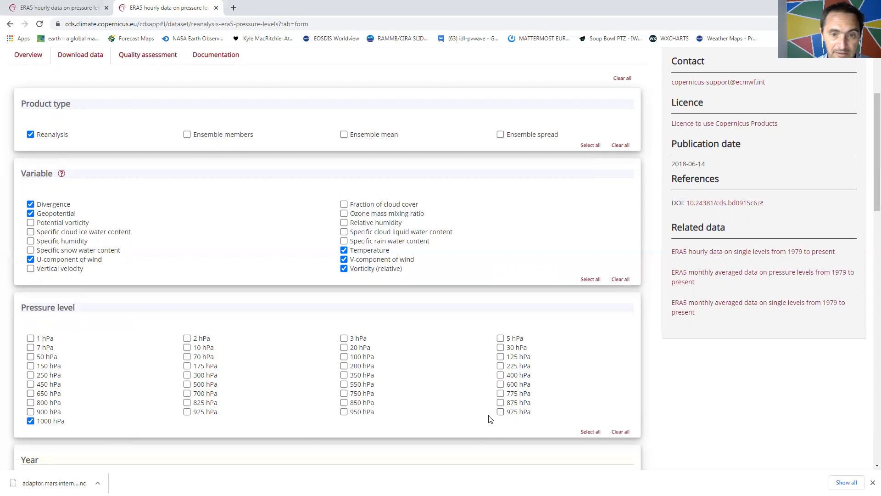
{"action": "left_click", "coordinate": [188, 413]}
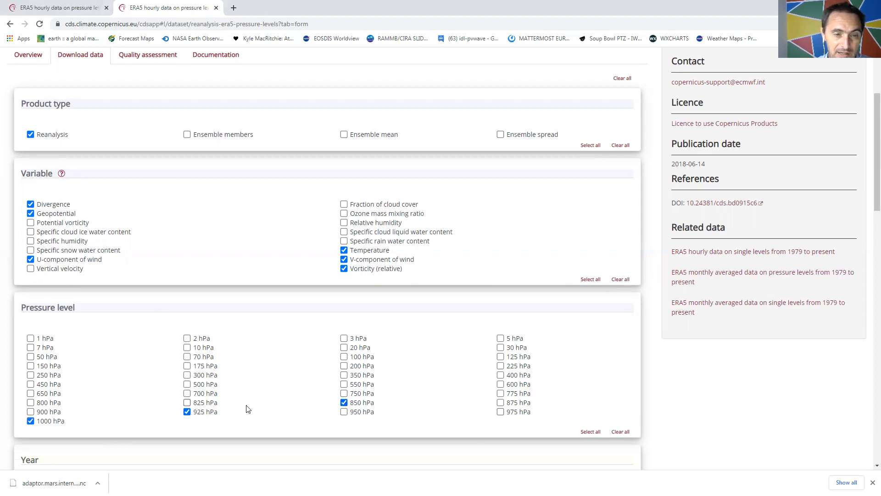
{"action": "left_click", "coordinate": [187, 394]}
{"action": "left_click", "coordinate": [500, 384]}
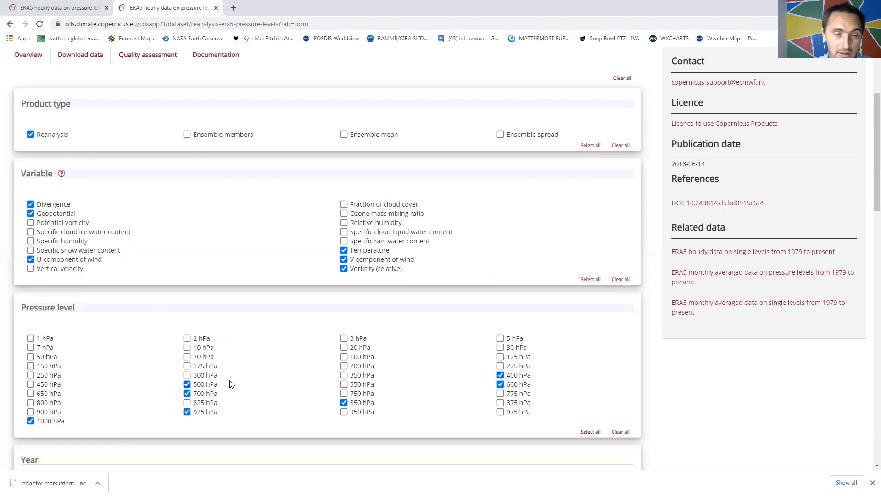
{"action": "left_click", "coordinate": [188, 375]}
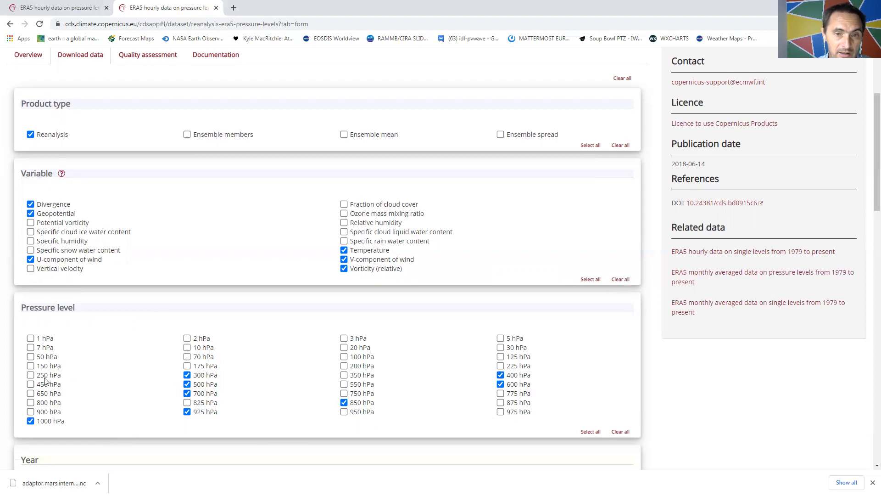
{"action": "left_click", "coordinate": [347, 367]}
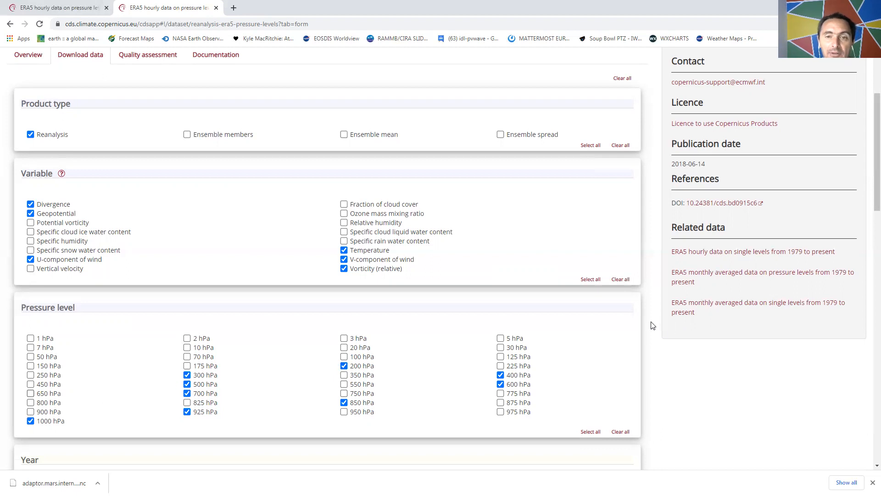
Step: Set the request dates to year 1993, month March, and days 06, 07, 08 and 09
{"action": "scroll", "coordinate": [653, 326], "scroll_direction": "down", "scroll_amount": 4}
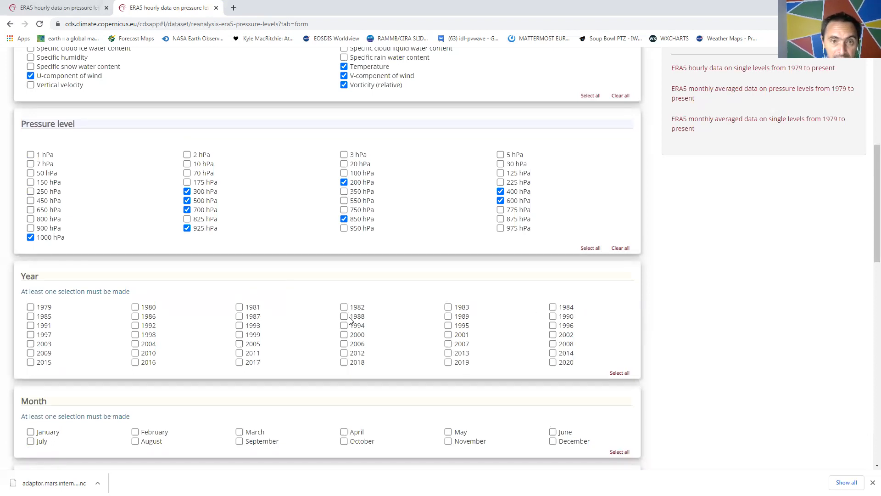
{"action": "left_click", "coordinate": [239, 326]}
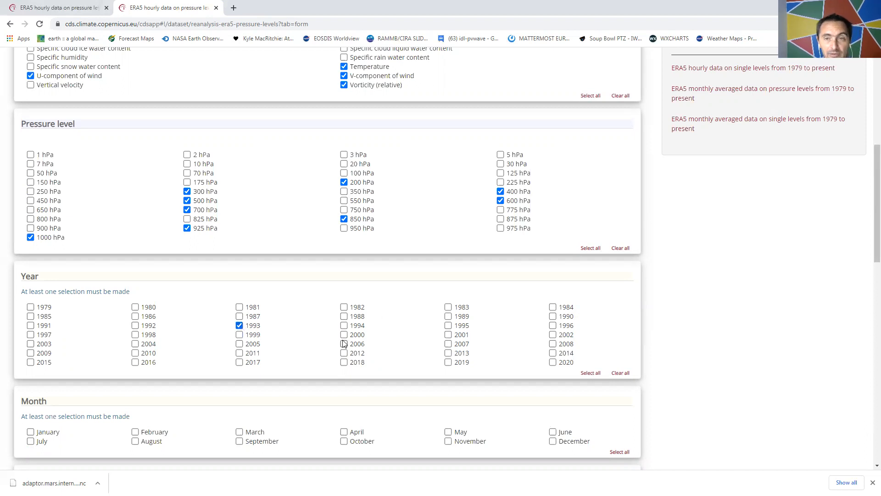
{"action": "scroll", "coordinate": [151, 336], "scroll_direction": "down", "scroll_amount": 2}
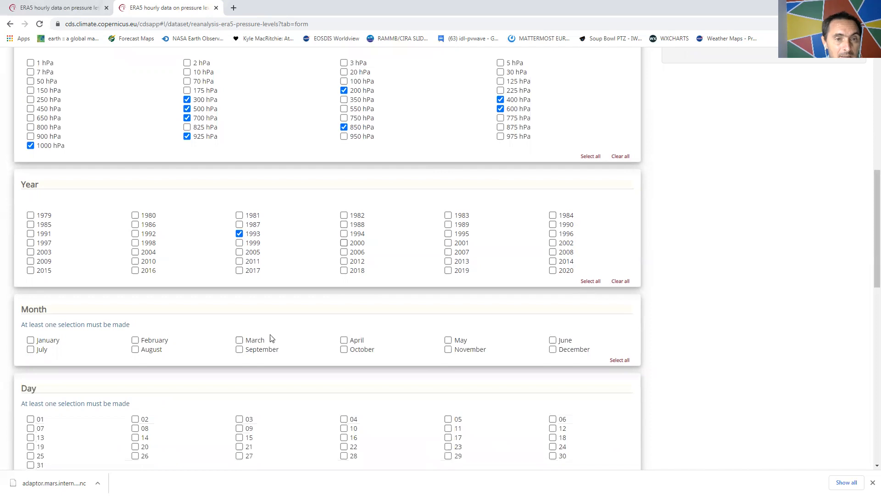
{"action": "left_click", "coordinate": [239, 340]}
{"action": "scroll", "coordinate": [312, 351], "scroll_direction": "down", "scroll_amount": 2}
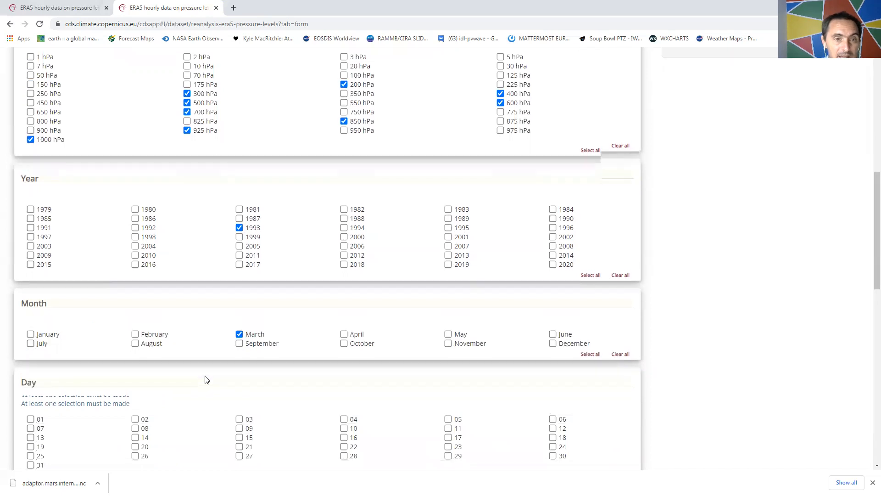
{"action": "left_click", "coordinate": [135, 336]}
{"action": "left_click", "coordinate": [33, 337]}
{"action": "left_click", "coordinate": [553, 327]}
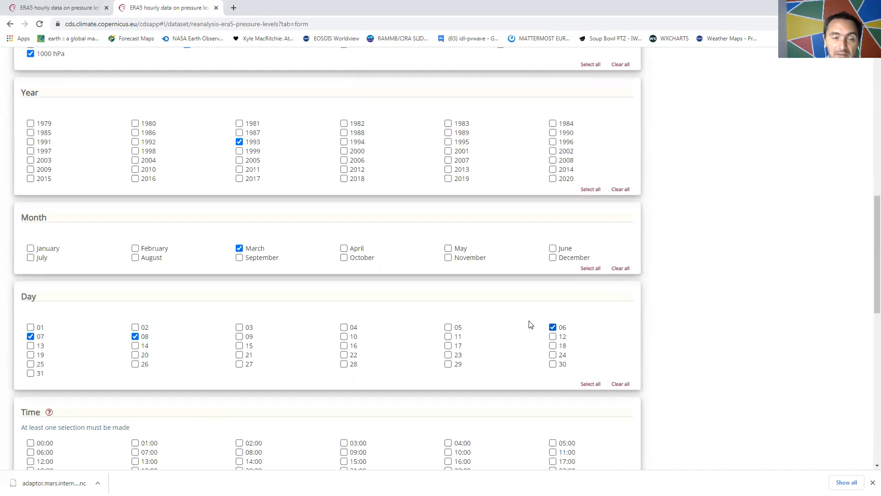
{"action": "left_click", "coordinate": [239, 337]}
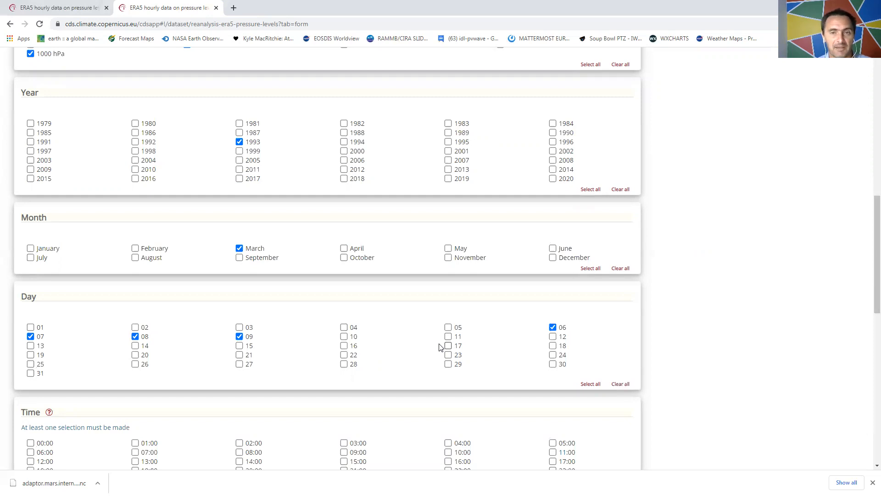
Step: Select the three-hourly times 00:00, 03:00, 06:00, 09:00, 12:00, 15:00, 18:00 and 21:00
{"action": "scroll", "coordinate": [708, 291], "scroll_direction": "down", "scroll_amount": 4}
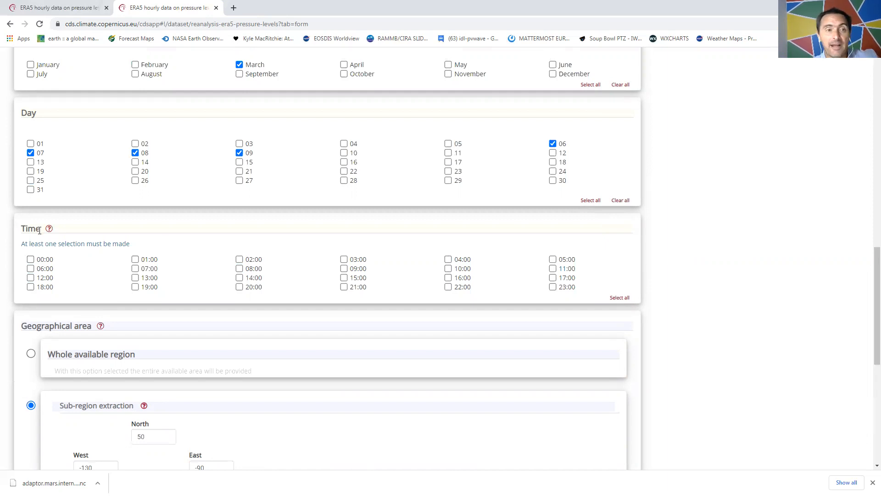
{"action": "left_click", "coordinate": [31, 260]}
{"action": "left_click", "coordinate": [343, 260]}
{"action": "left_click", "coordinate": [31, 268]}
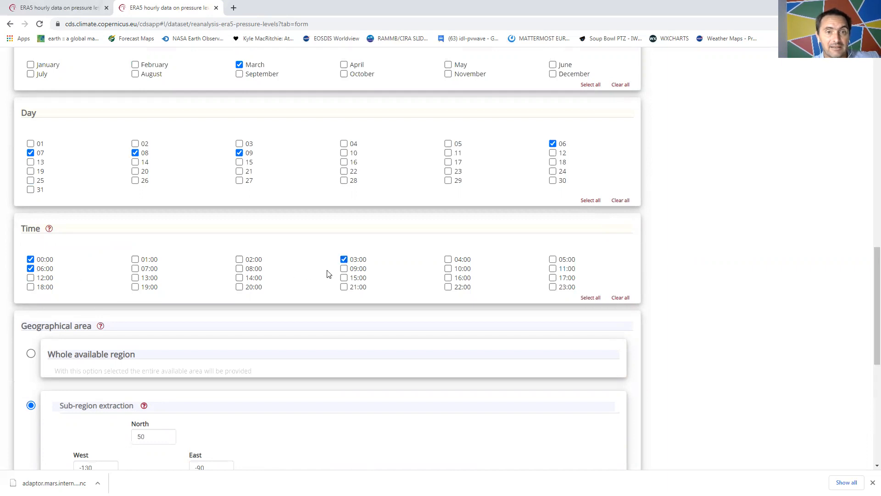
{"action": "left_click", "coordinate": [344, 269]}
{"action": "left_click", "coordinate": [31, 278]}
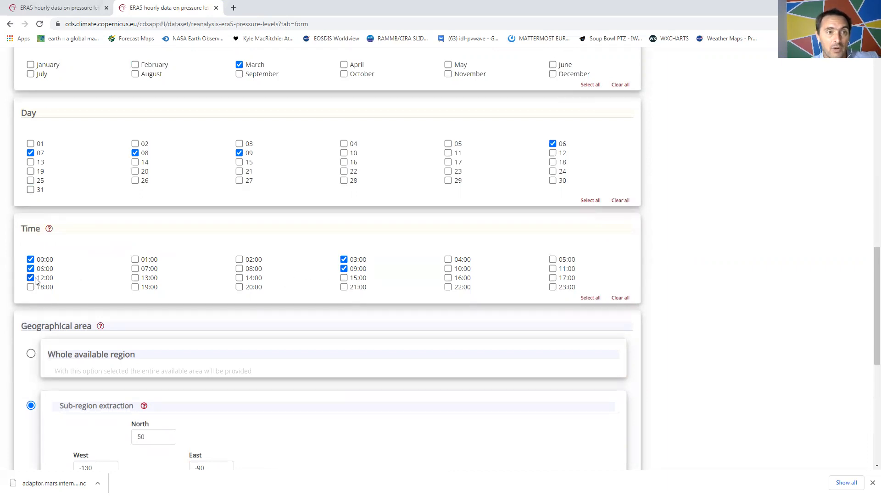
{"action": "left_click", "coordinate": [343, 279]}
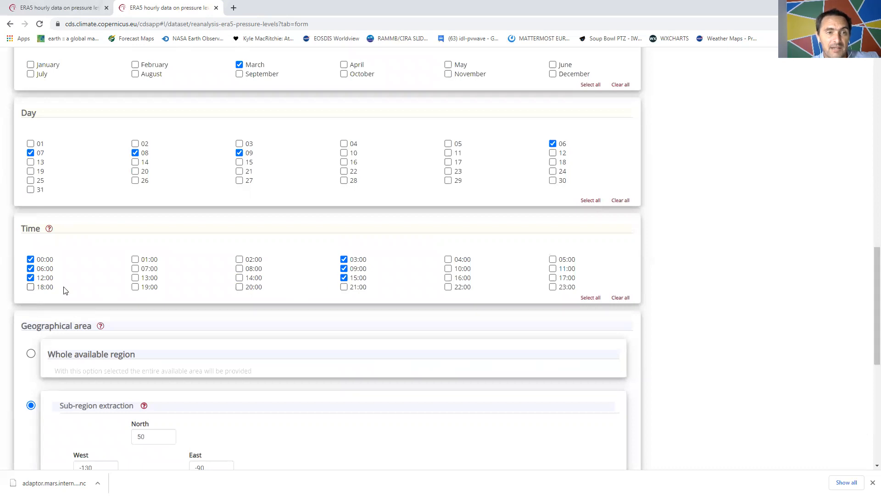
{"action": "left_click", "coordinate": [31, 287]}
{"action": "left_click", "coordinate": [344, 287]}
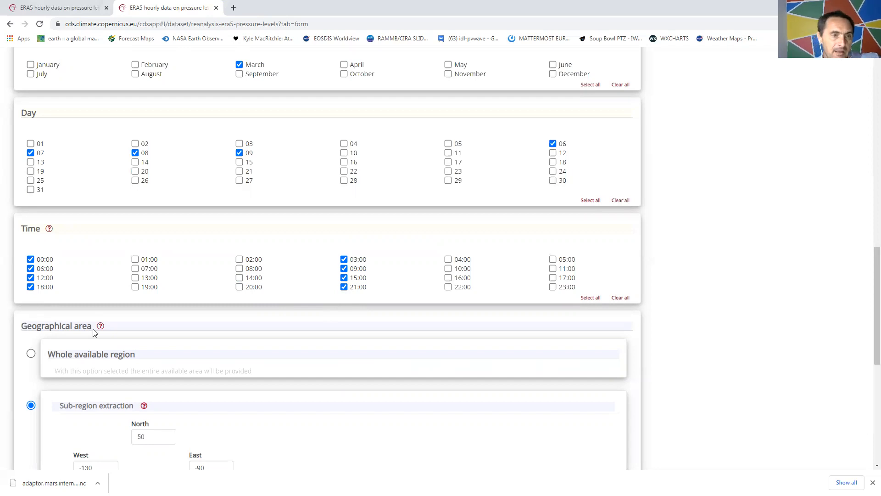
Step: Keep the sub-region extraction at North 50, West -130, East -90, South 30 and choose the NetCDF (experimental) format
{"action": "scroll", "coordinate": [41, 301], "scroll_direction": "down", "scroll_amount": 2}
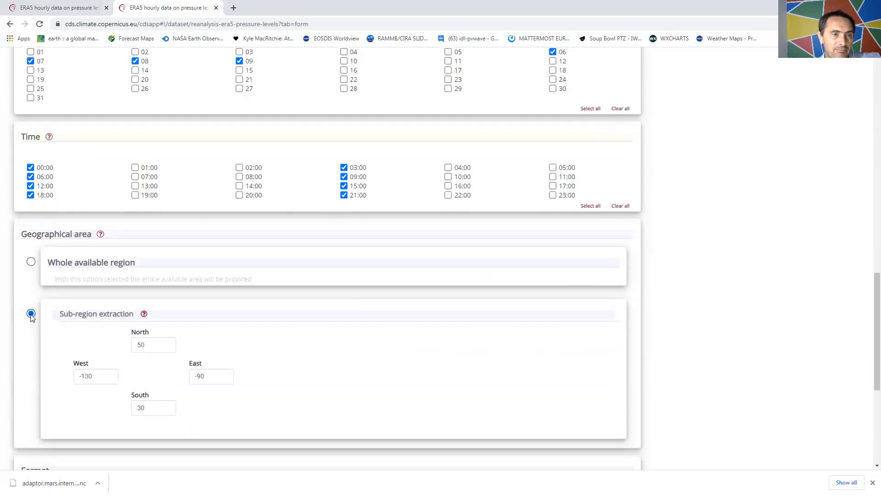
{"action": "left_click", "coordinate": [153, 345]}
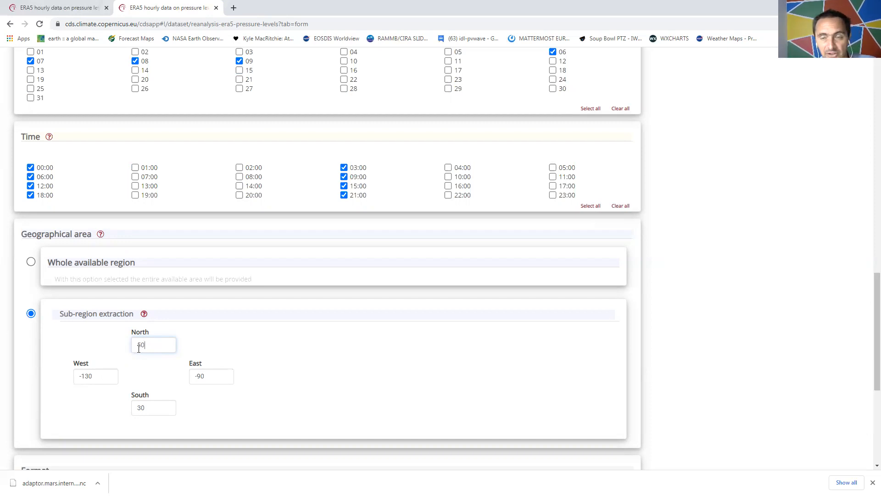
{"action": "scroll", "coordinate": [665, 248], "scroll_direction": "down", "scroll_amount": 3}
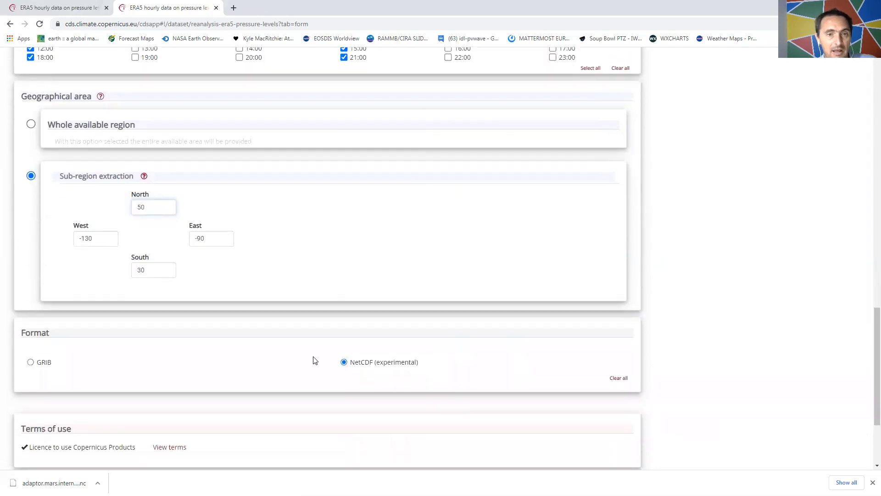
{"action": "left_click", "coordinate": [346, 363]}
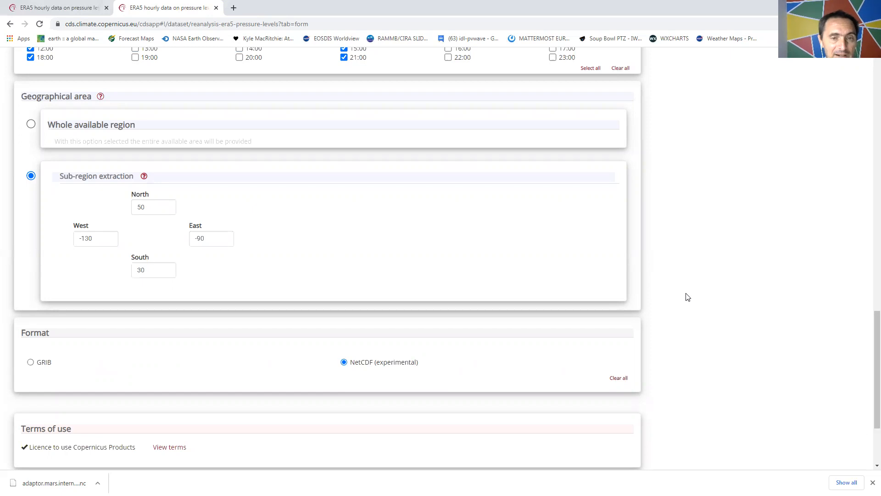
Step: Review all selections in the download form from product type to format and submit the request
{"action": "scroll", "coordinate": [684, 298], "scroll_direction": "down", "scroll_amount": 2}
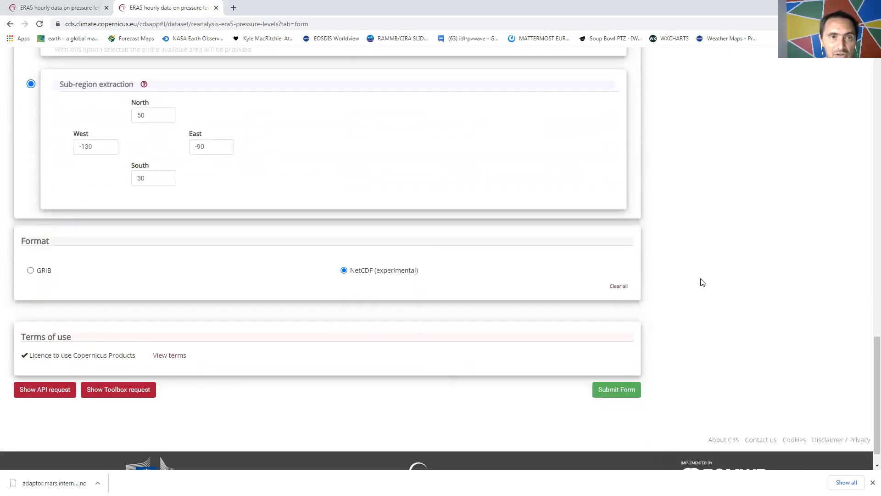
{"action": "scroll", "coordinate": [699, 281], "scroll_direction": "up", "scroll_amount": 15}
{"action": "scroll", "coordinate": [699, 282], "scroll_direction": "up", "scroll_amount": 5}
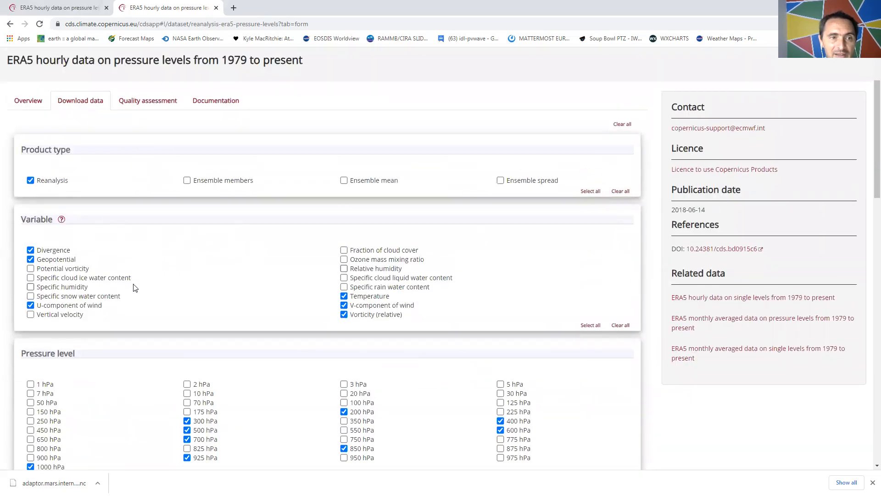
{"action": "scroll", "coordinate": [157, 285], "scroll_direction": "down", "scroll_amount": 4}
{"action": "scroll", "coordinate": [242, 269], "scroll_direction": "down", "scroll_amount": 3}
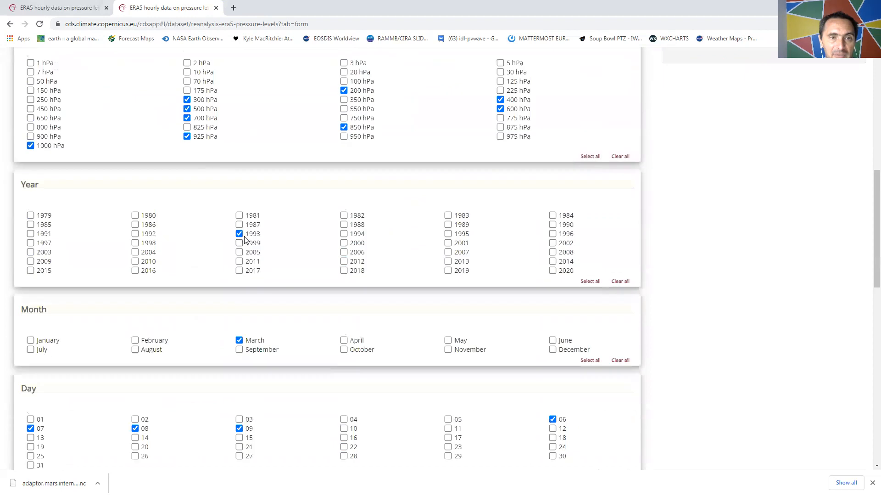
{"action": "scroll", "coordinate": [272, 346], "scroll_direction": "down", "scroll_amount": 2}
{"action": "scroll", "coordinate": [302, 344], "scroll_direction": "down", "scroll_amount": 4}
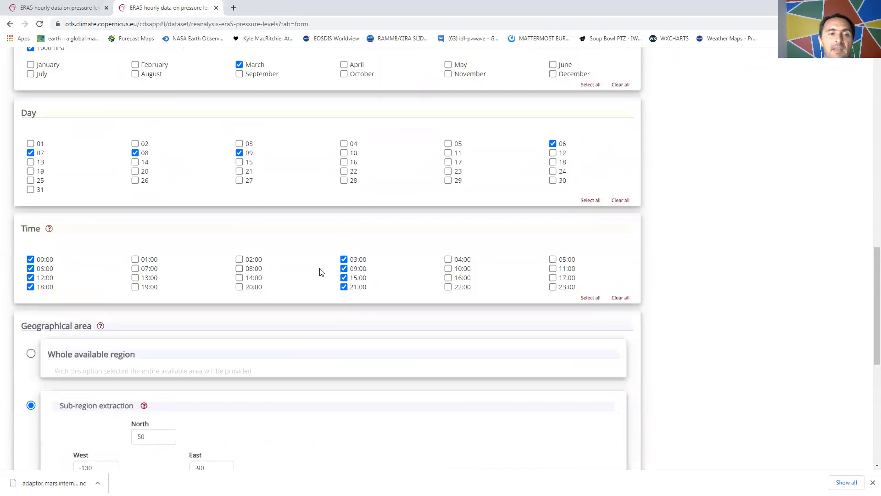
{"action": "scroll", "coordinate": [321, 273], "scroll_direction": "down", "scroll_amount": 6}
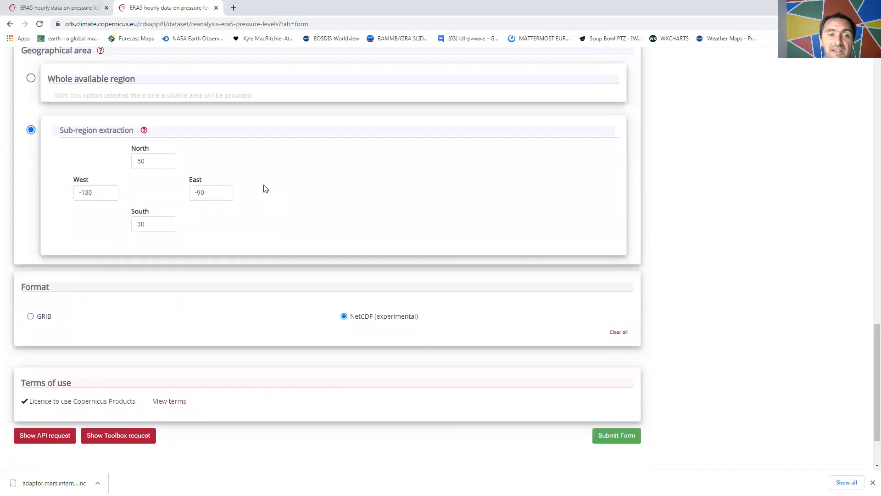
{"action": "scroll", "coordinate": [265, 188], "scroll_direction": "down", "scroll_amount": 2}
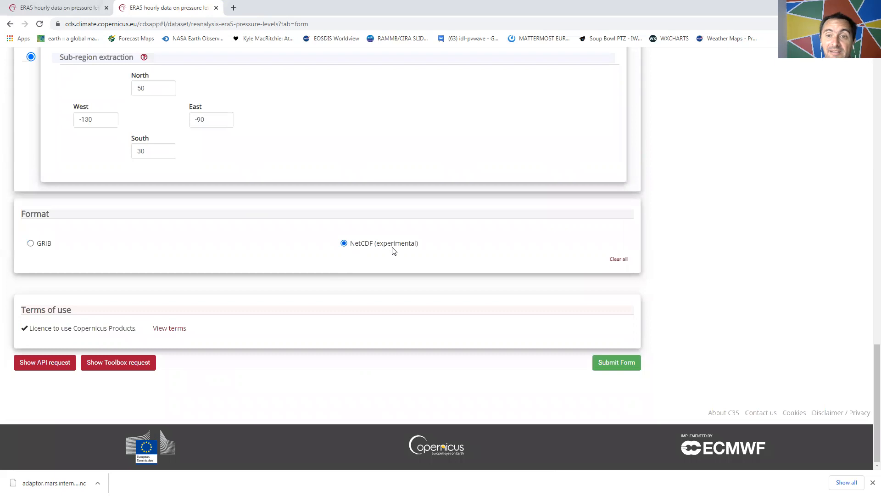
{"action": "left_click", "coordinate": [621, 364]}
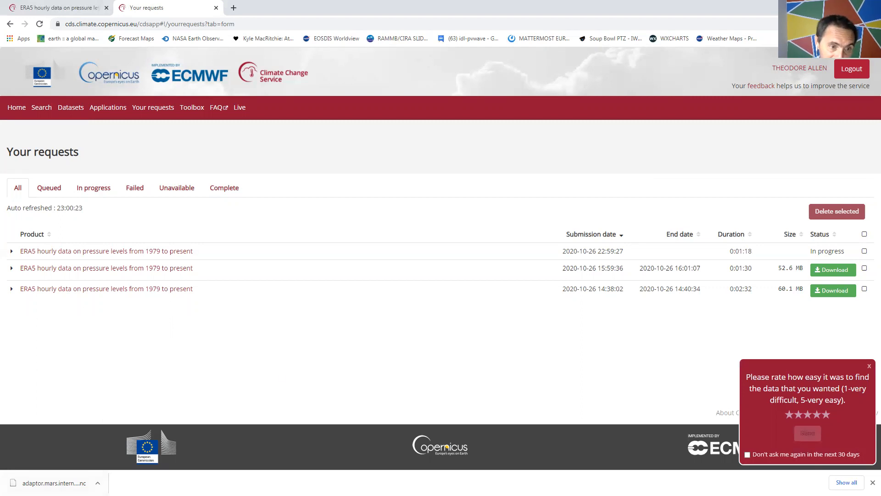
Step: Show the finished download in its folder and rename the adaptor.mars.internal file modified at 2:47 PM to case_study_ex.nc
{"action": "left_click", "coordinate": [97, 482]}
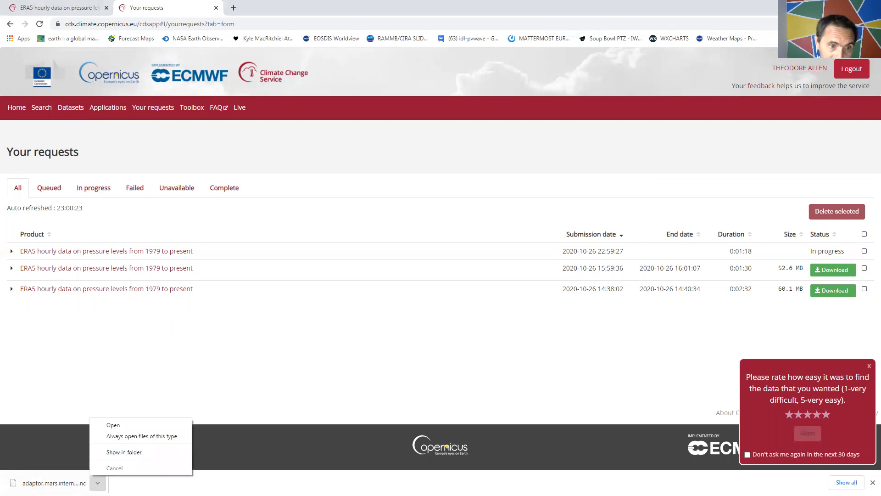
{"action": "left_click", "coordinate": [123, 452]}
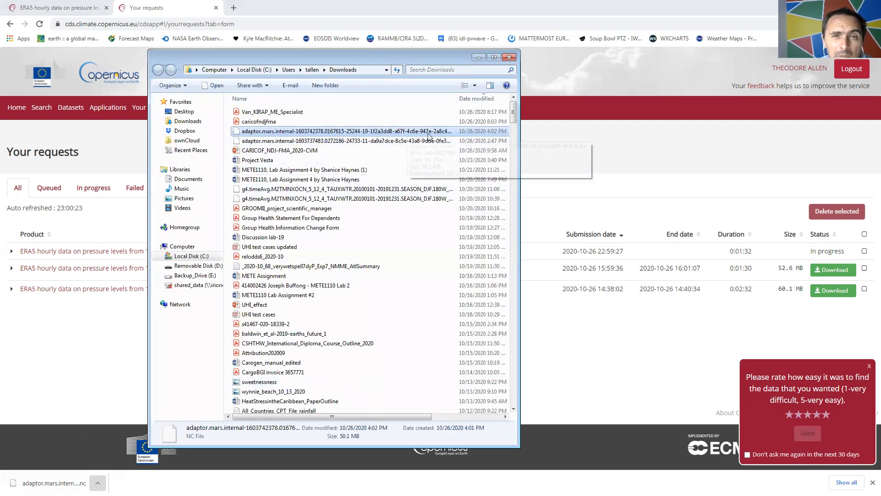
{"action": "right_click", "coordinate": [308, 132]}
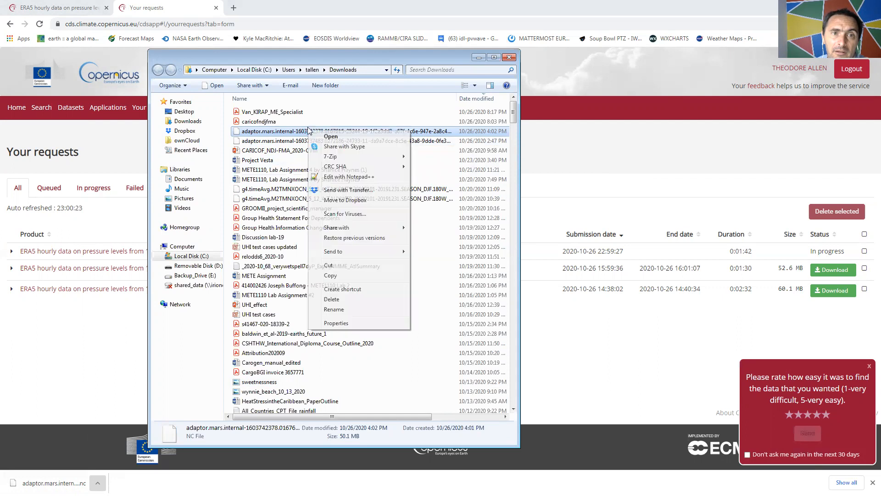
{"action": "left_click", "coordinate": [294, 142]}
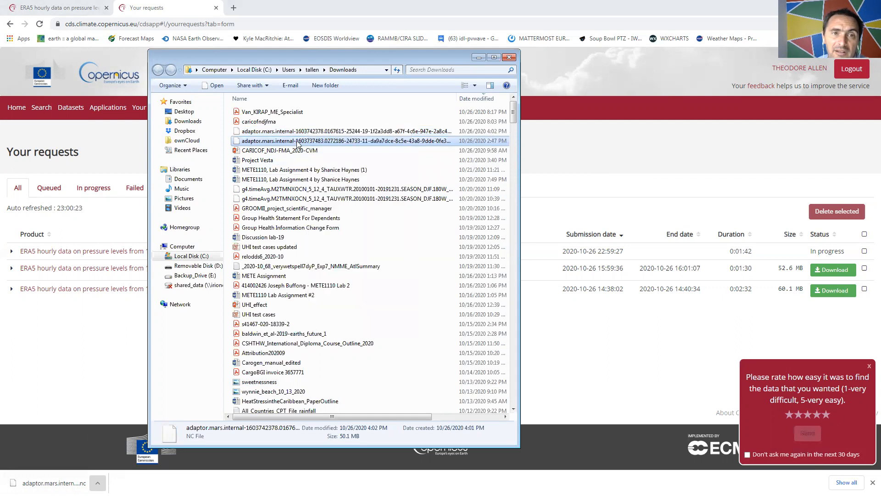
{"action": "right_click", "coordinate": [297, 142]}
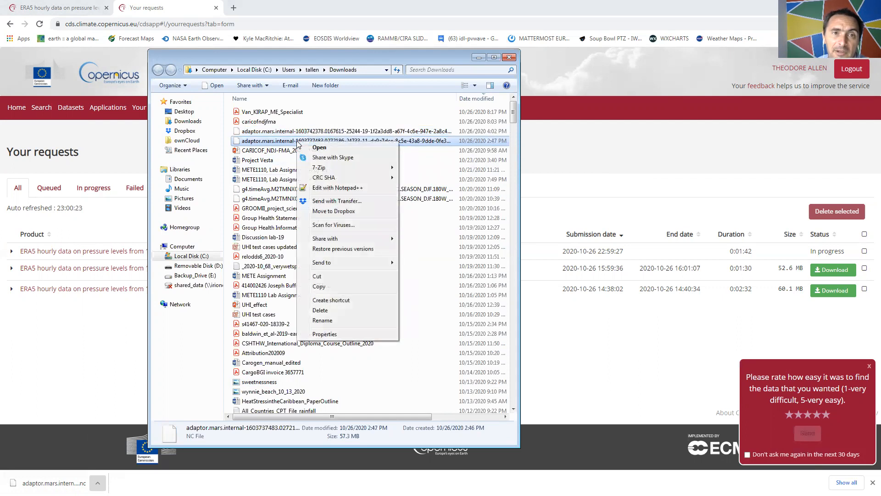
{"action": "left_click", "coordinate": [333, 320]}
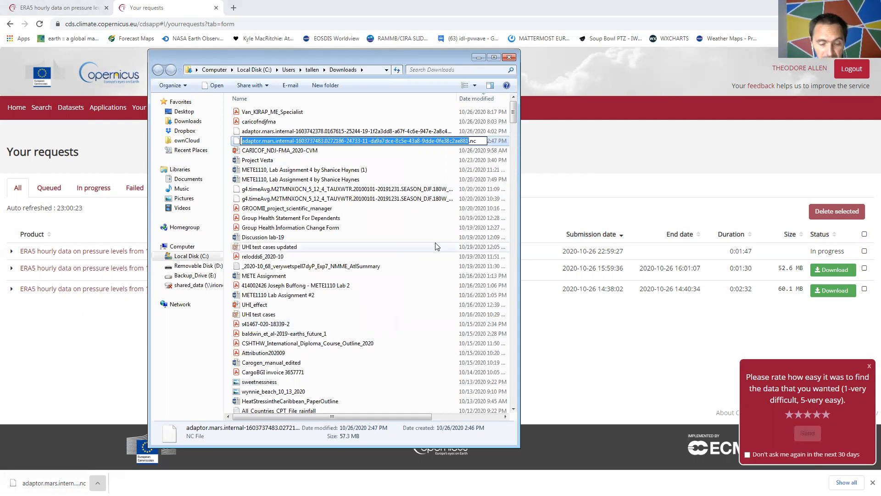
{"action": "type", "text": "case_study"}
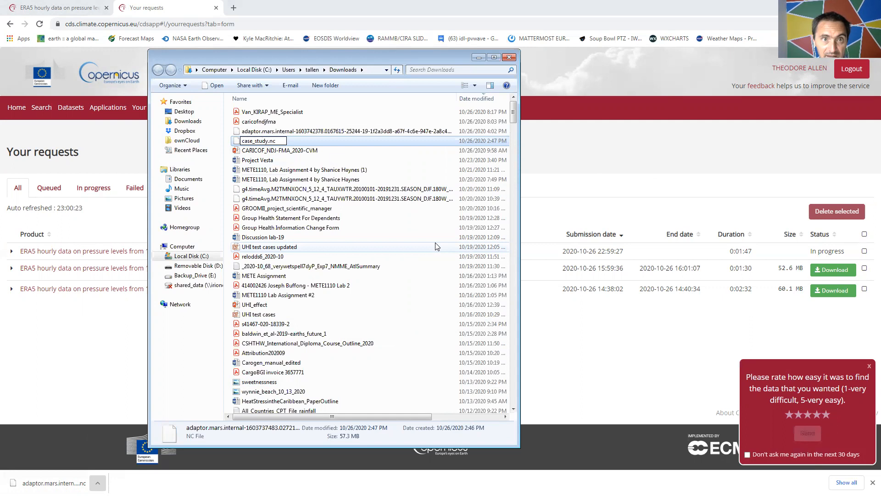
{"action": "type", "text": "_ex"}
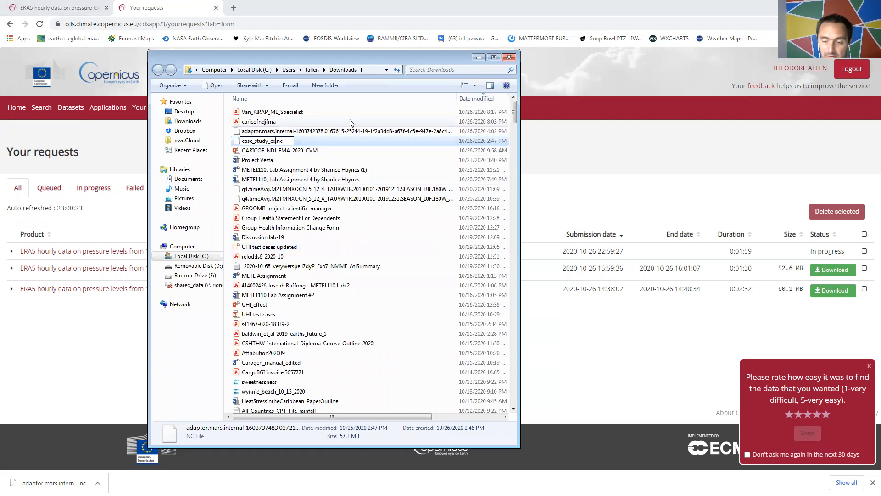
{"action": "key", "text": "Return"}
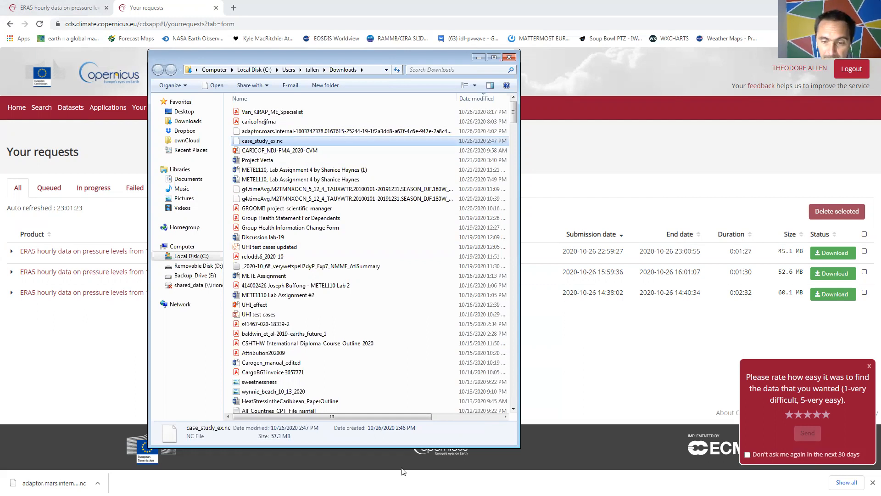
Step: Switch to Unidata IDV and move the map view and Dashboard windows apart so both can be used
{"action": "left_click", "coordinate": [403, 495]}
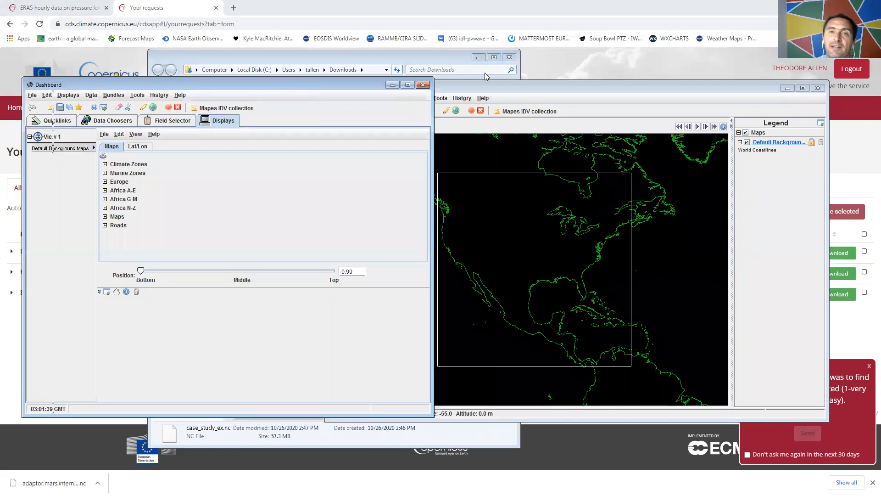
{"action": "left_click", "coordinate": [502, 89]}
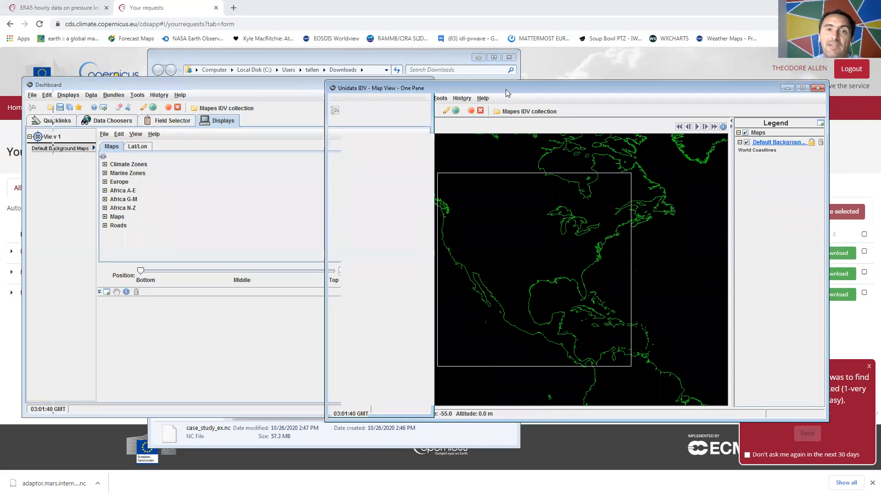
{"action": "left_click_drag", "start_coordinate": [506, 89], "coordinate": [570, 96]}
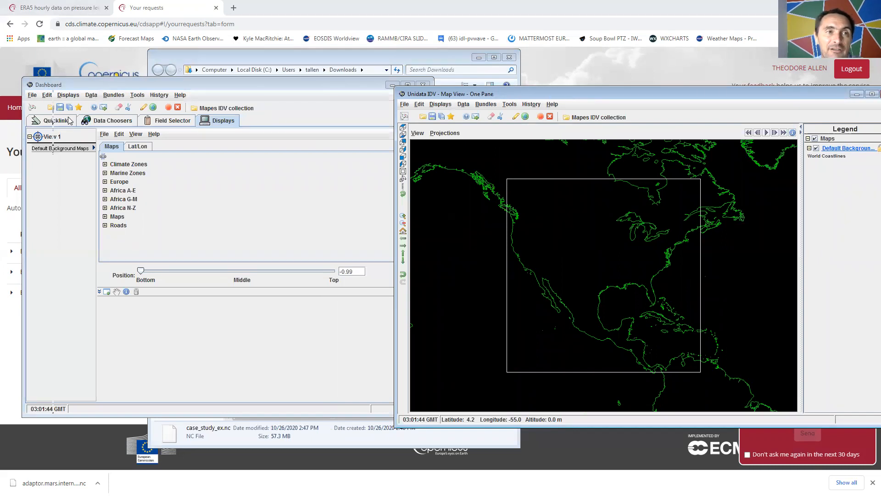
{"action": "left_click", "coordinate": [142, 82]}
{"action": "left_click_drag", "start_coordinate": [141, 83], "coordinate": [150, 75]}
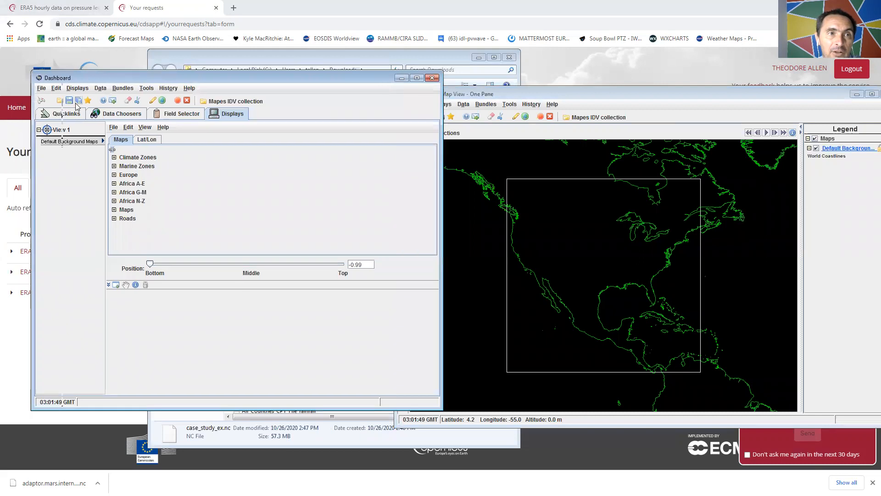
{"action": "left_click", "coordinate": [41, 88]}
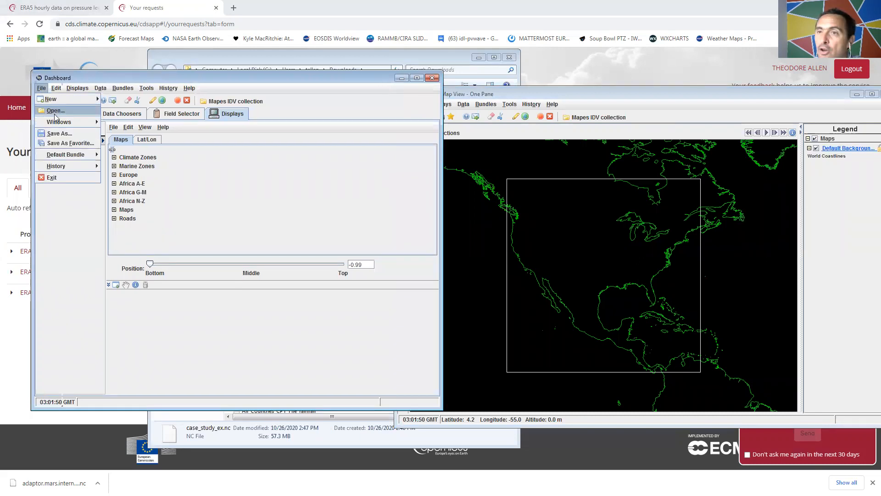
{"action": "left_click", "coordinate": [78, 75]}
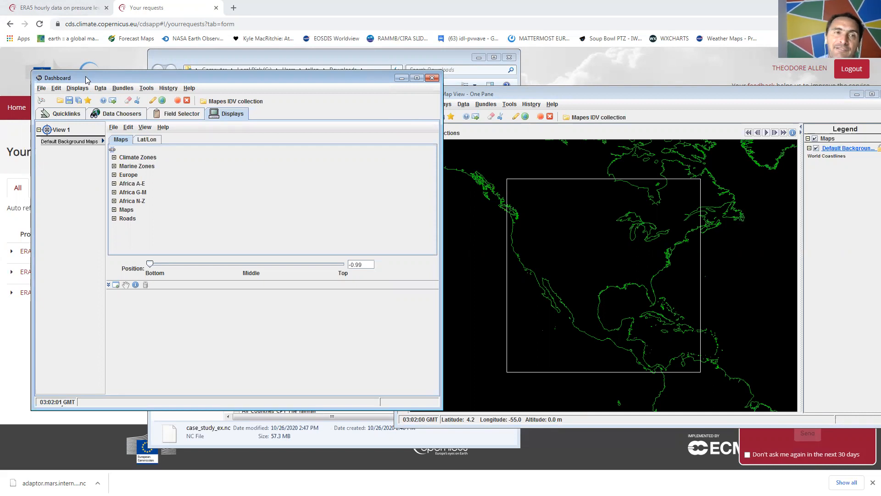
Step: Open the Dashboard's data chooser for local files and keep the data source type I'm Feeling Lucky
{"action": "left_click", "coordinate": [106, 115]}
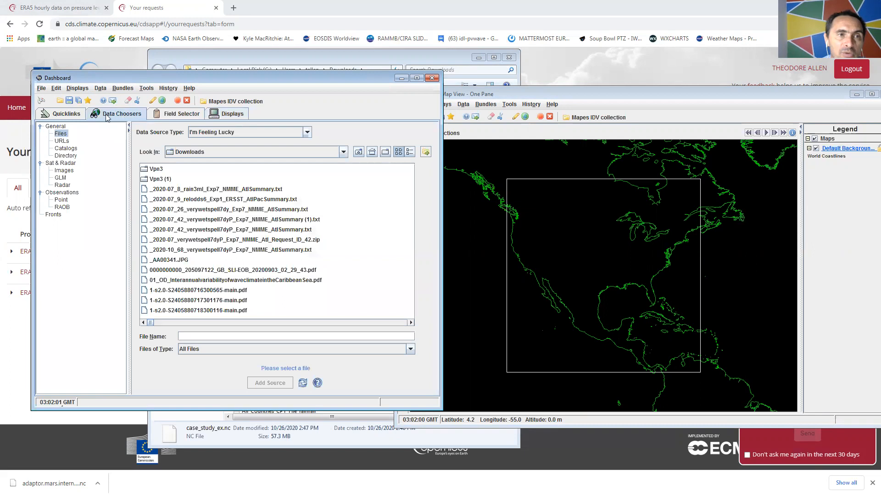
{"action": "left_click", "coordinate": [62, 140]}
{"action": "left_click", "coordinate": [62, 134]}
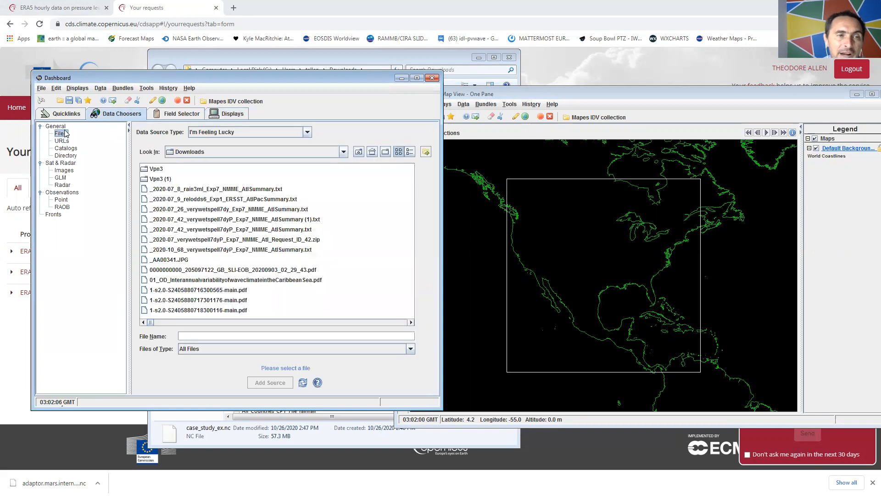
{"action": "left_click", "coordinate": [62, 141]}
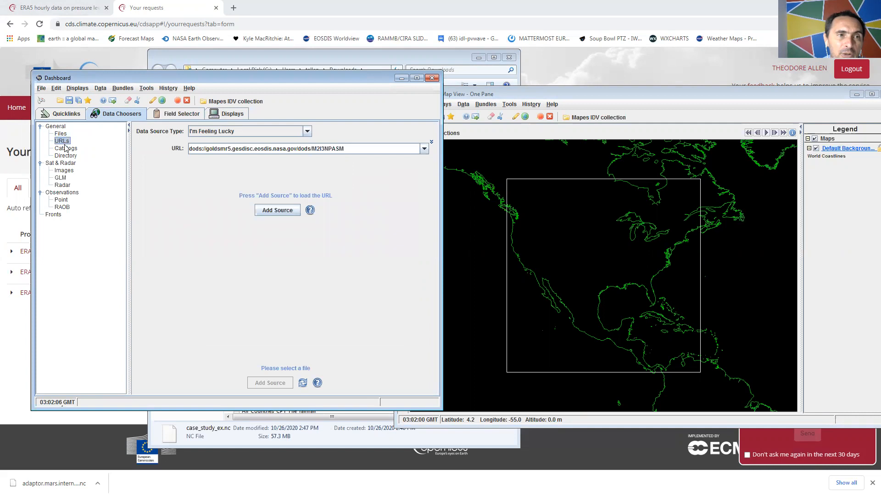
{"action": "left_click", "coordinate": [66, 148]}
{"action": "left_click", "coordinate": [62, 133]}
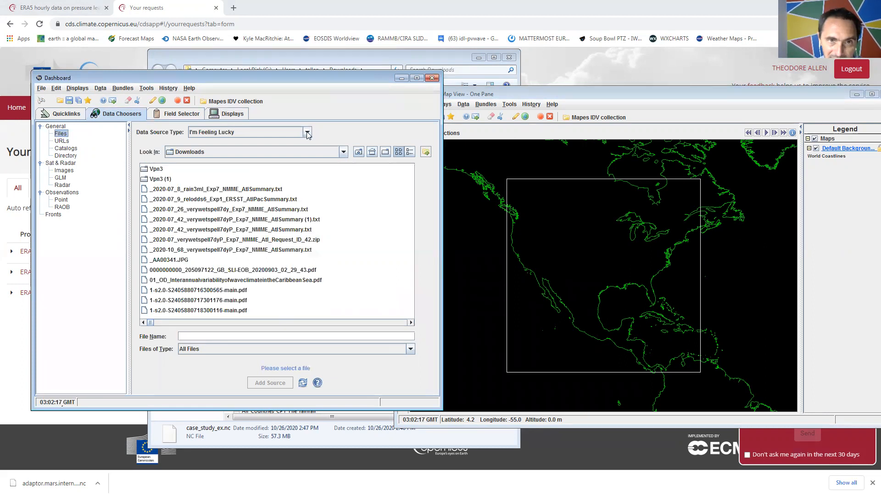
{"action": "left_click", "coordinate": [307, 132]}
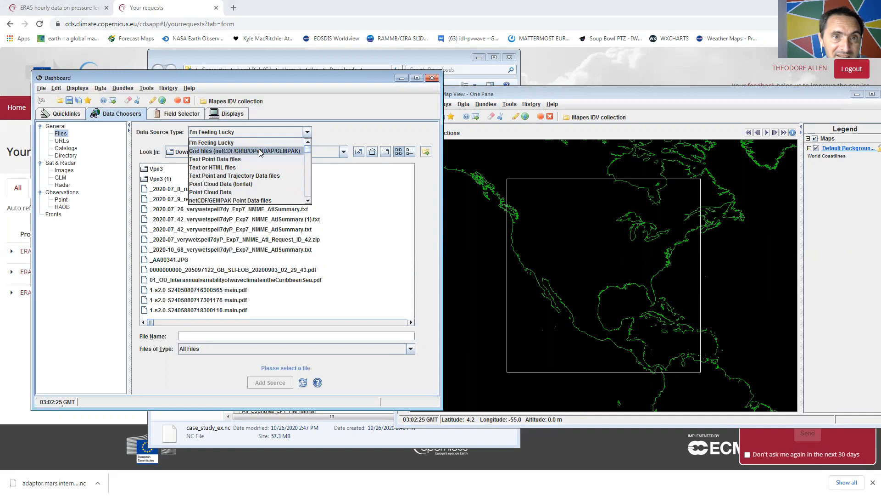
{"action": "mouse_move", "coordinate": [308, 150]}
{"action": "left_mouse_down"}
{"action": "mouse_move", "coordinate": [311, 198]}
{"action": "mouse_move", "coordinate": [309, 147]}
{"action": "left_mouse_up"}
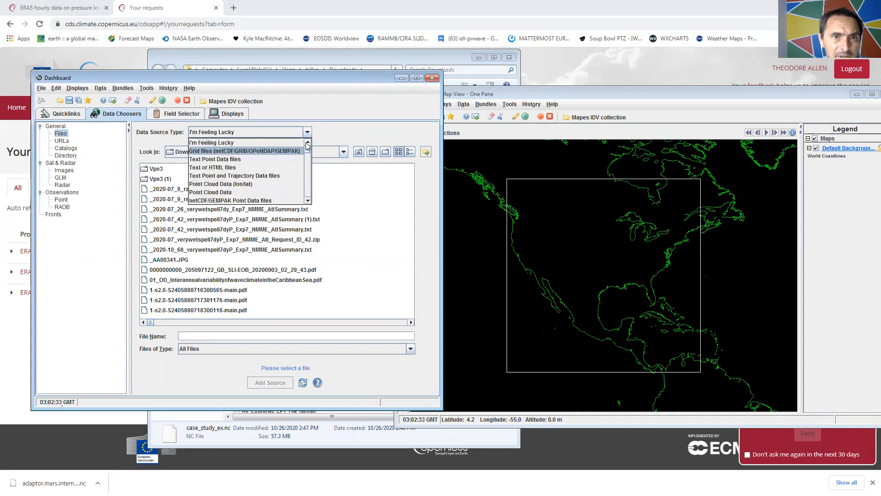
{"action": "left_click", "coordinate": [246, 132]}
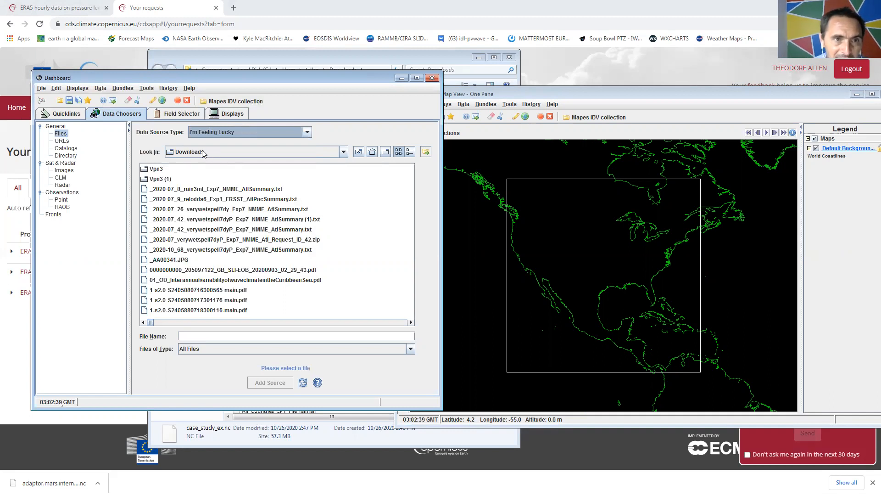
Step: Refresh the Downloads file list, find case_study_ex.nc and add it as a data source
{"action": "mouse_move", "coordinate": [152, 326]}
{"action": "left_mouse_down"}
{"action": "mouse_move", "coordinate": [170, 328]}
{"action": "mouse_move", "coordinate": [149, 327]}
{"action": "left_mouse_up"}
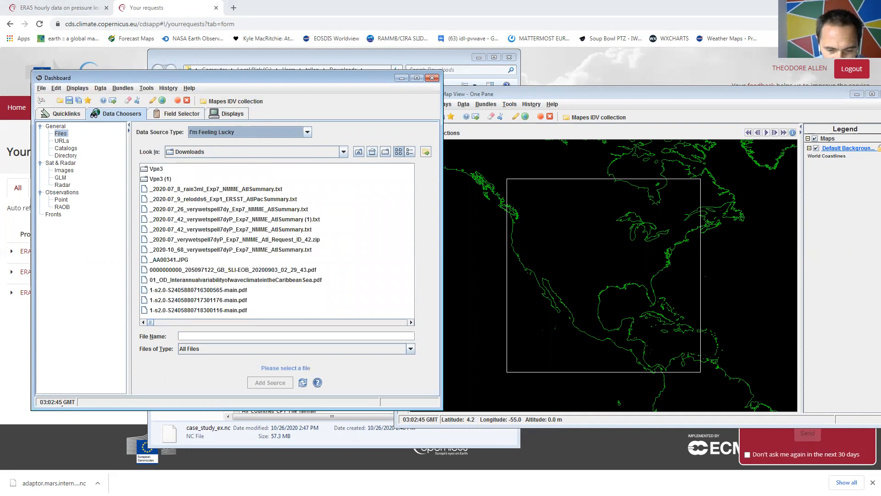
{"action": "key", "text": "alt+Tab"}
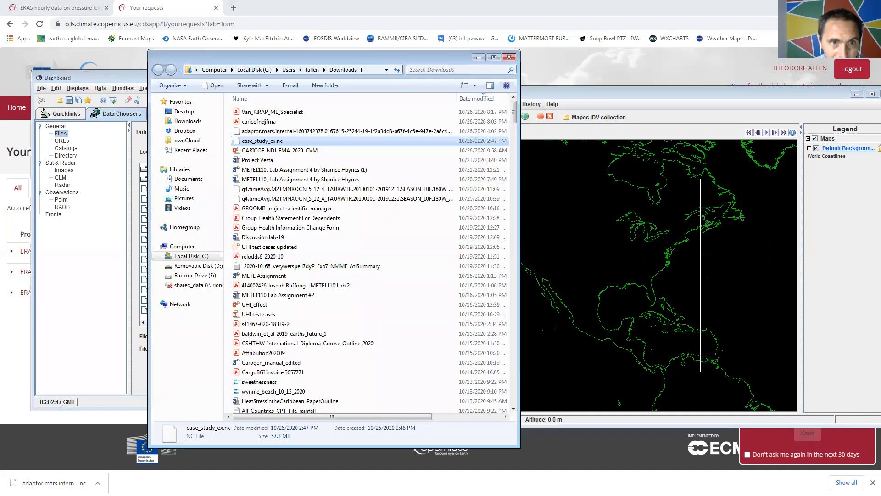
{"action": "key", "text": "alt+Tab"}
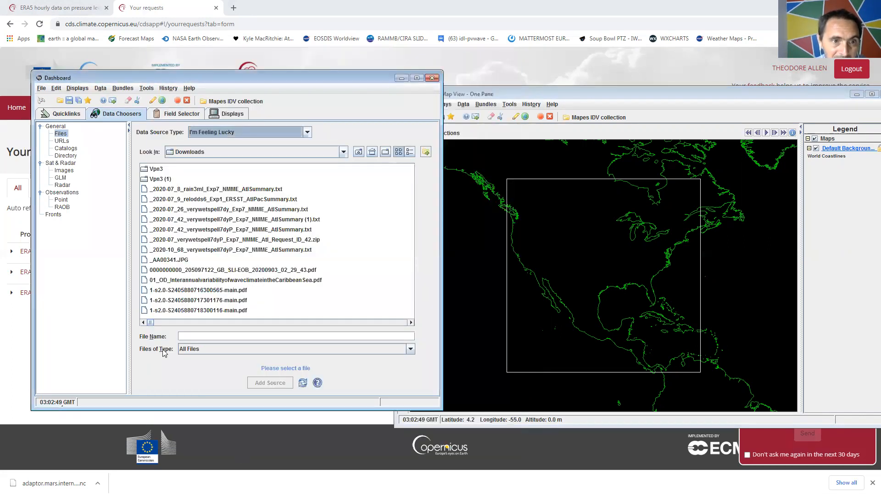
{"action": "left_click", "coordinate": [155, 322]}
{"action": "left_click_drag", "start_coordinate": [164, 324], "coordinate": [230, 325]}
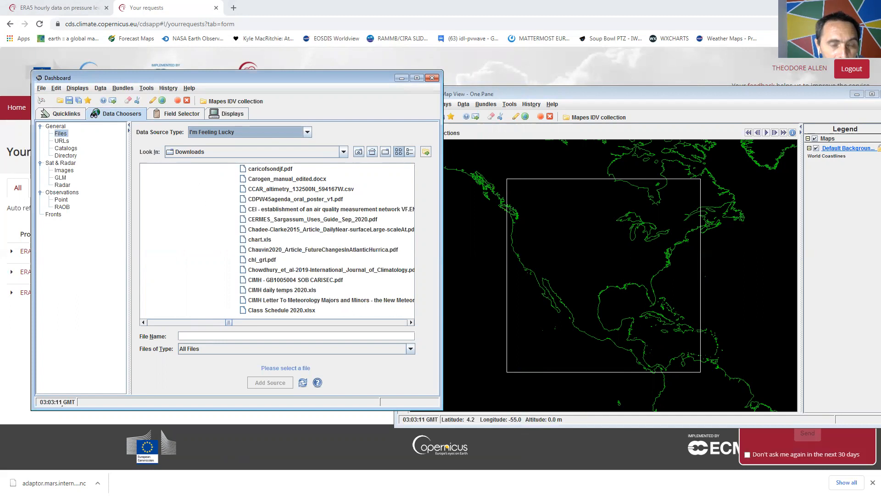
{"action": "key", "text": "alt+Tab"}
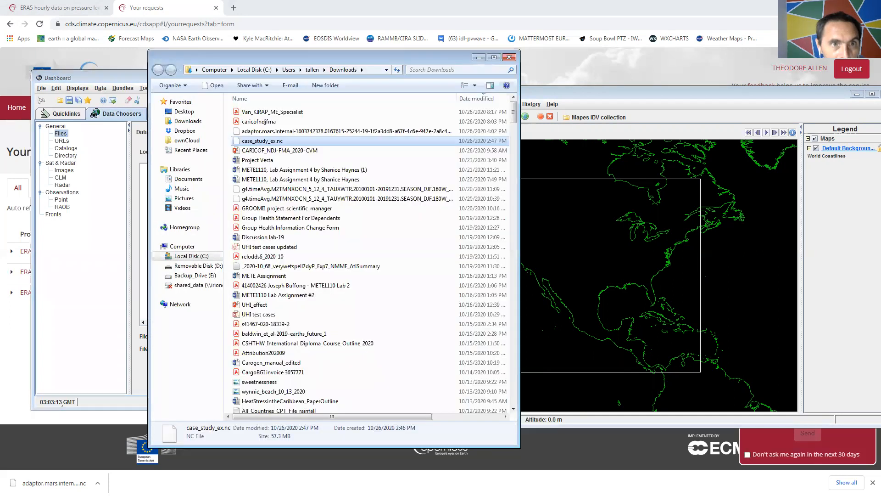
{"action": "key", "text": "super+Down"}
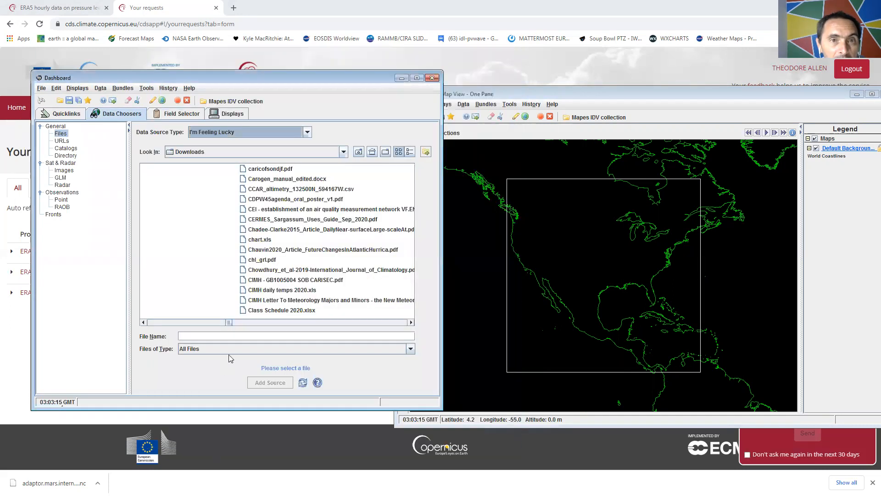
{"action": "left_click", "coordinate": [303, 384]}
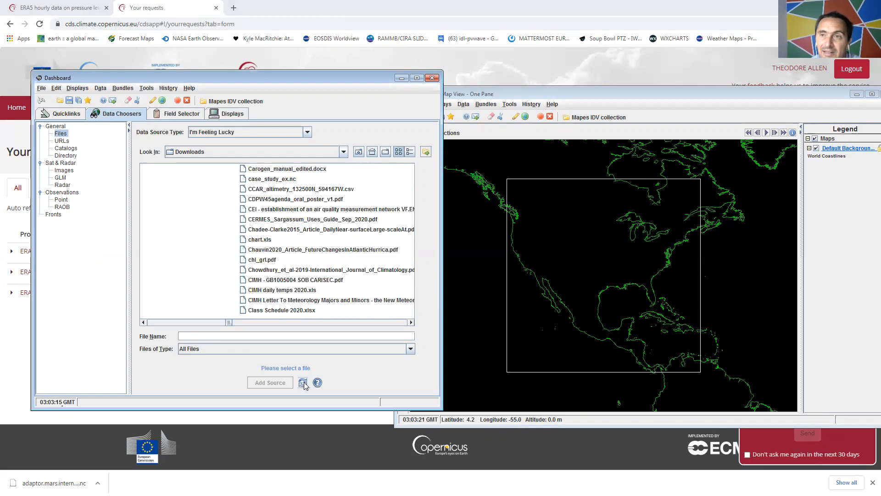
{"action": "left_click", "coordinate": [275, 179]}
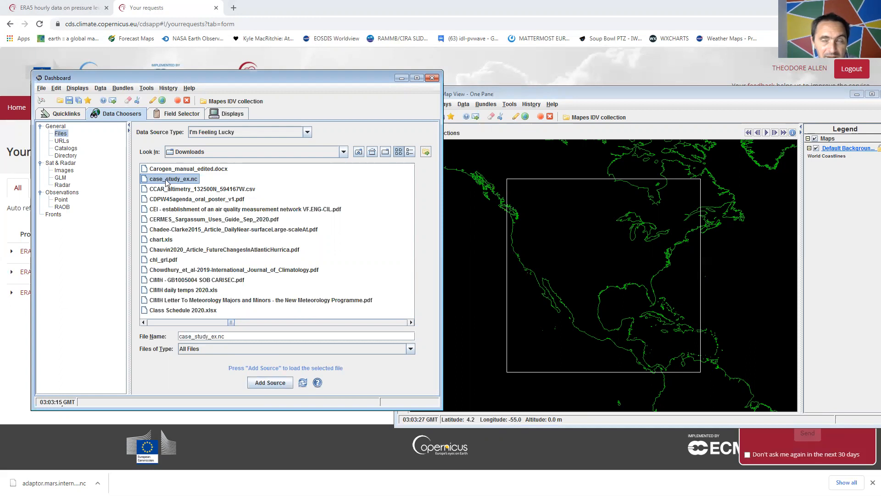
{"action": "left_click", "coordinate": [265, 384]}
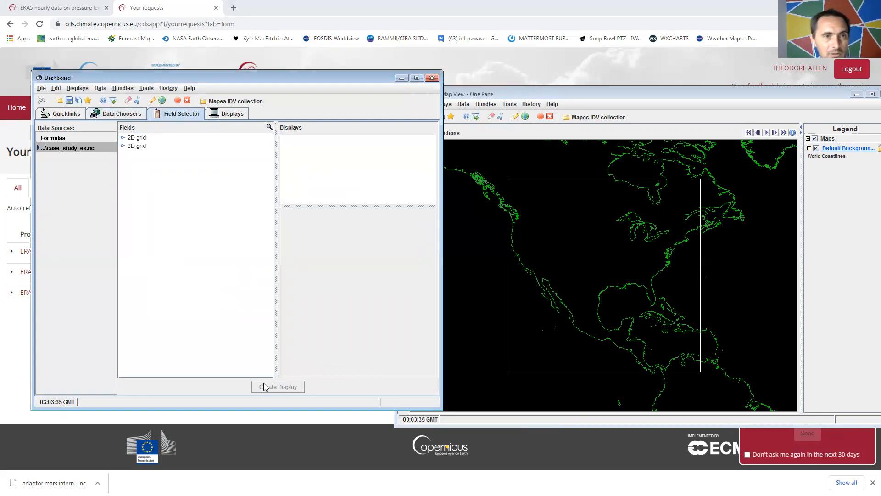
Step: Expand the 3D grid fields of case_study_ex.nc and select Geopotential with the Contour Plan View display type
{"action": "left_click", "coordinate": [122, 139]}
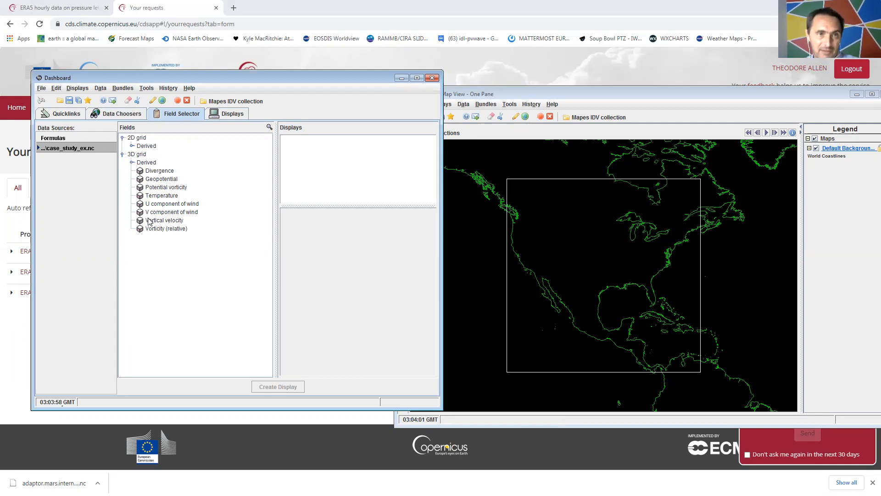
{"action": "left_click", "coordinate": [162, 179]}
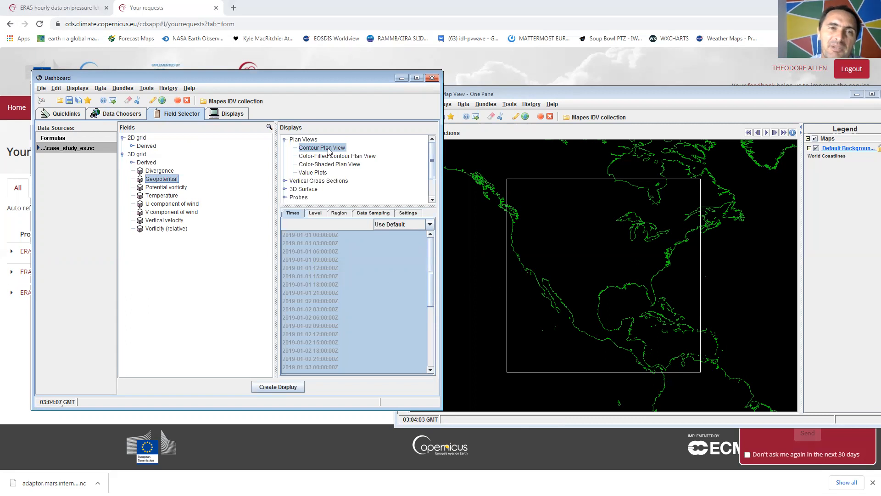
{"action": "mouse_move", "coordinate": [430, 245]}
{"action": "left_mouse_down"}
{"action": "mouse_move", "coordinate": [424, 333]}
{"action": "mouse_move", "coordinate": [432, 243]}
{"action": "left_mouse_up"}
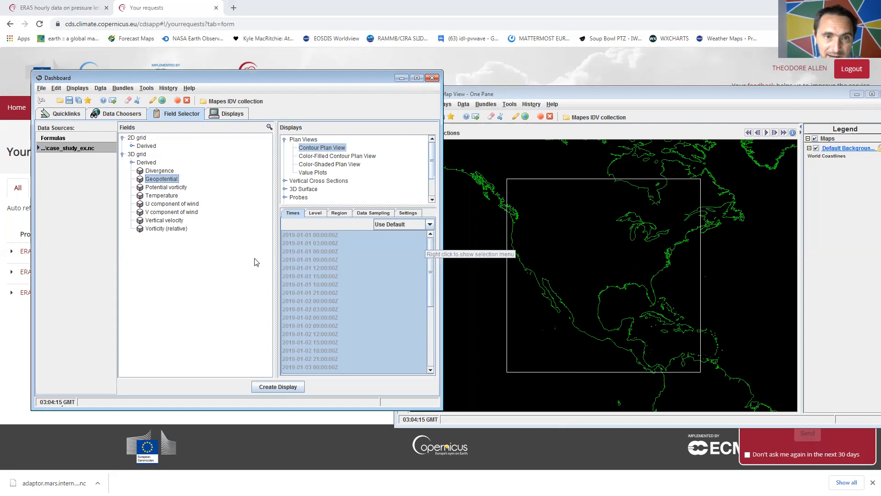
{"action": "mouse_move", "coordinate": [432, 245]}
{"action": "left_mouse_down"}
{"action": "mouse_move", "coordinate": [426, 310]}
{"action": "mouse_move", "coordinate": [425, 235]}
{"action": "left_mouse_up"}
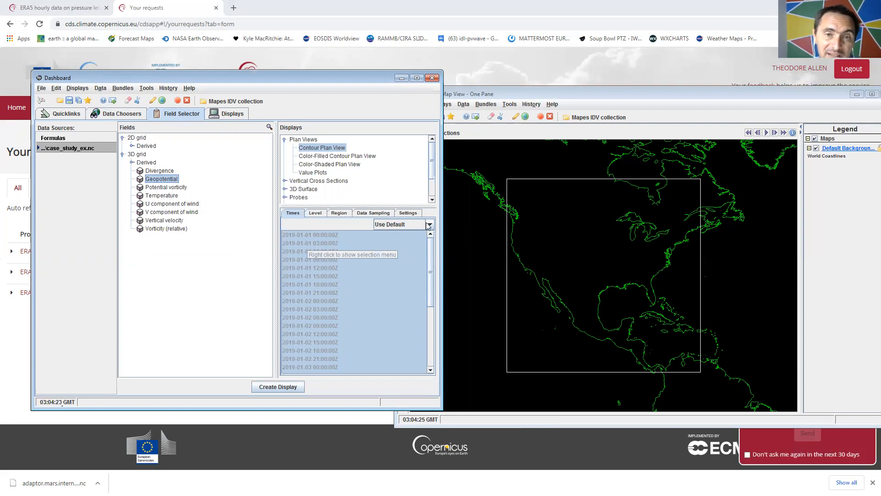
Step: Try the Use Selected time option, return to Use Default, and look through the available times
{"action": "left_click", "coordinate": [417, 225]}
{"action": "left_click", "coordinate": [416, 242]}
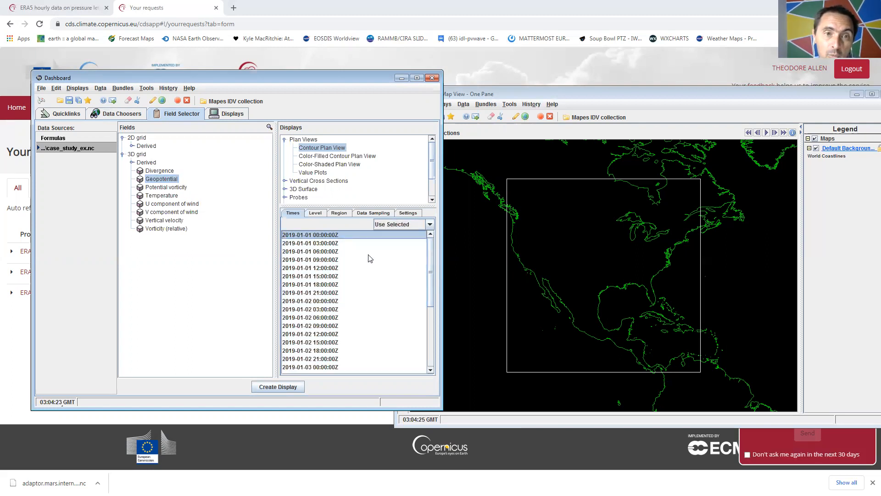
{"action": "left_click", "coordinate": [429, 226]}
{"action": "left_click", "coordinate": [418, 235]}
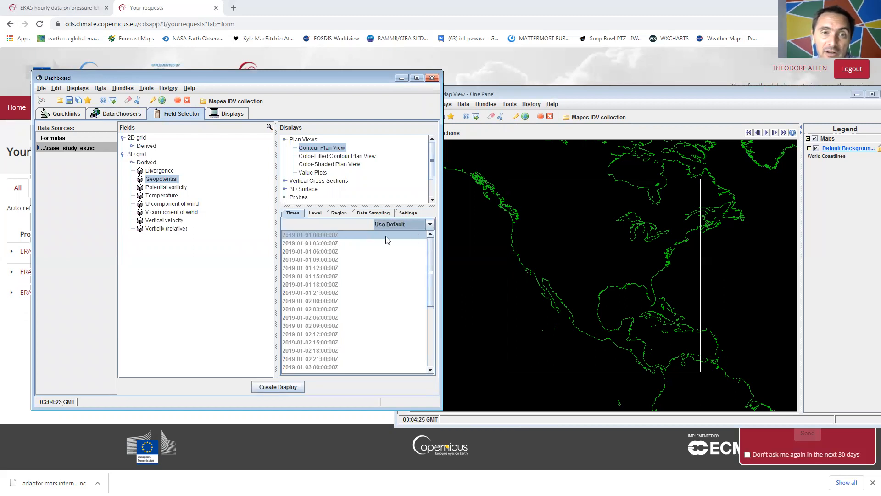
{"action": "scroll", "coordinate": [431, 240], "scroll_direction": "down", "scroll_amount": 2}
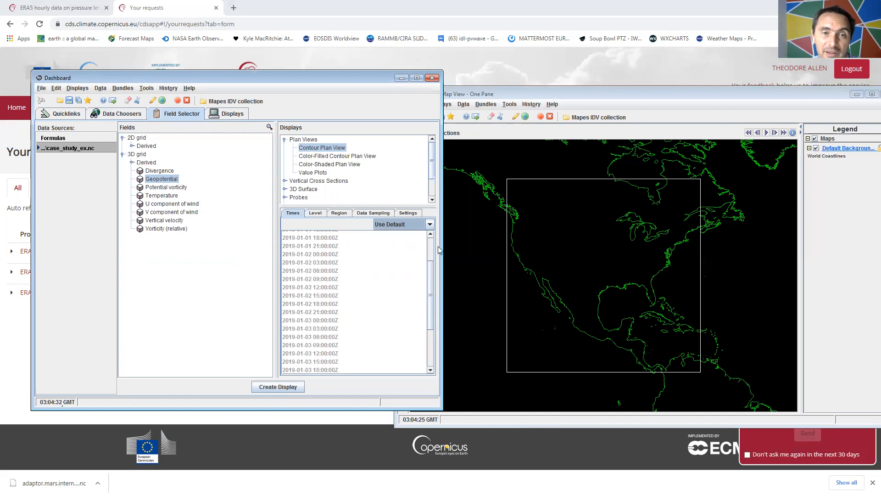
{"action": "scroll", "coordinate": [438, 249], "scroll_direction": "up", "scroll_amount": 3}
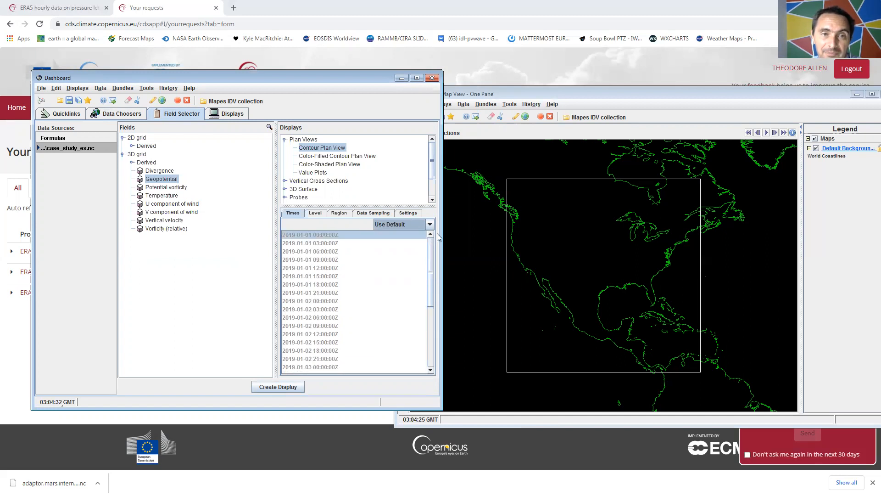
Step: Choose All Levels, show the region settings with Use Default Region kept, and create the geopotential contour display
{"action": "left_click", "coordinate": [316, 213]}
{"action": "left_click", "coordinate": [304, 224]}
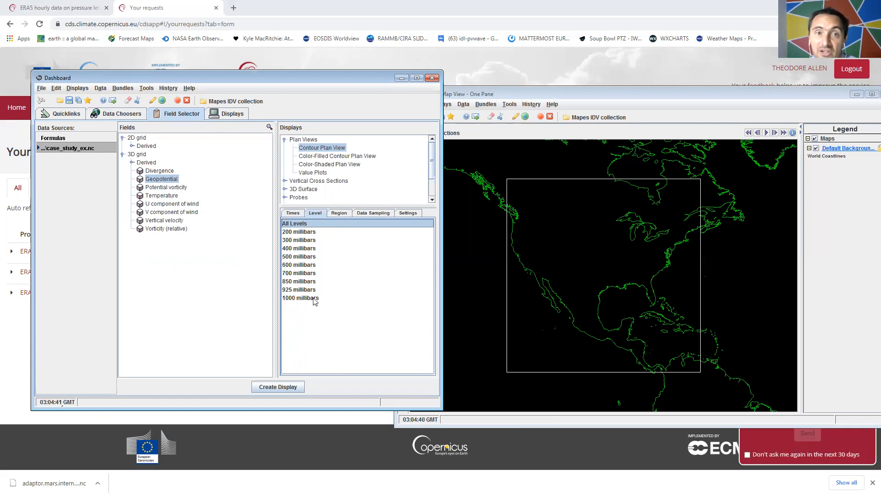
{"action": "left_click", "coordinate": [339, 213]}
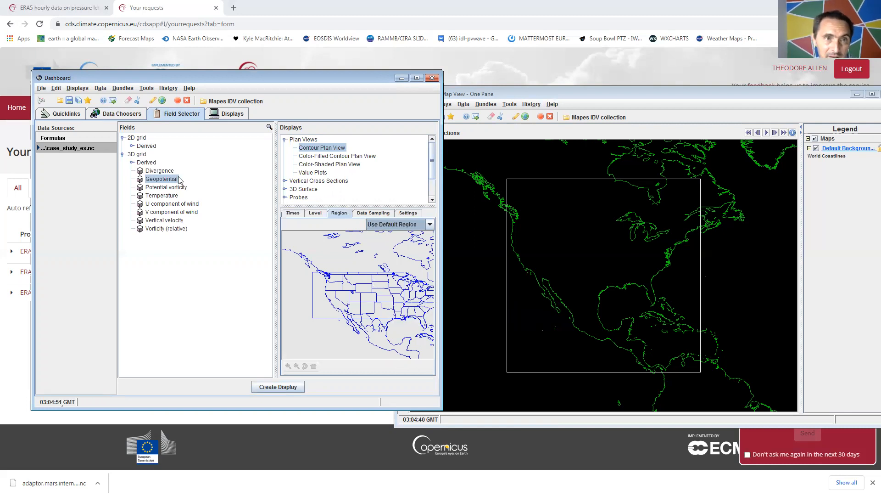
{"action": "left_click", "coordinate": [268, 388]}
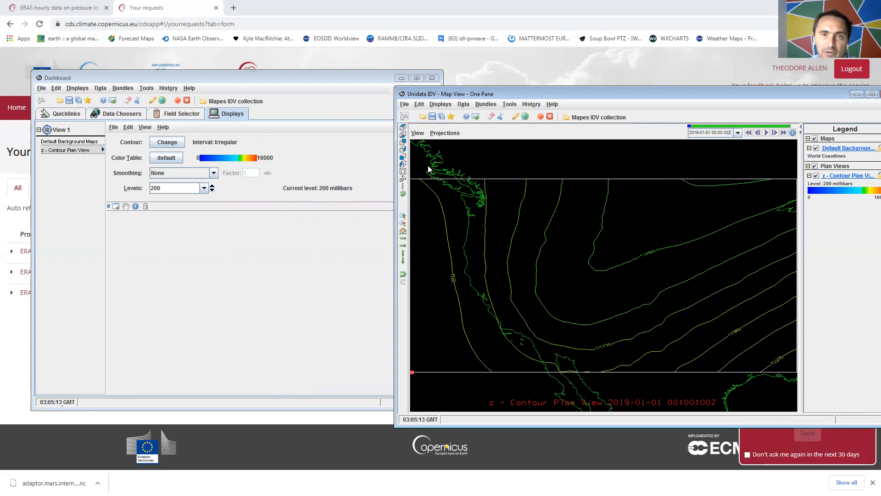
Step: Move the map view window fully on screen and set its color scheme to Black on white
{"action": "left_click_drag", "start_coordinate": [644, 93], "coordinate": [491, 88]}
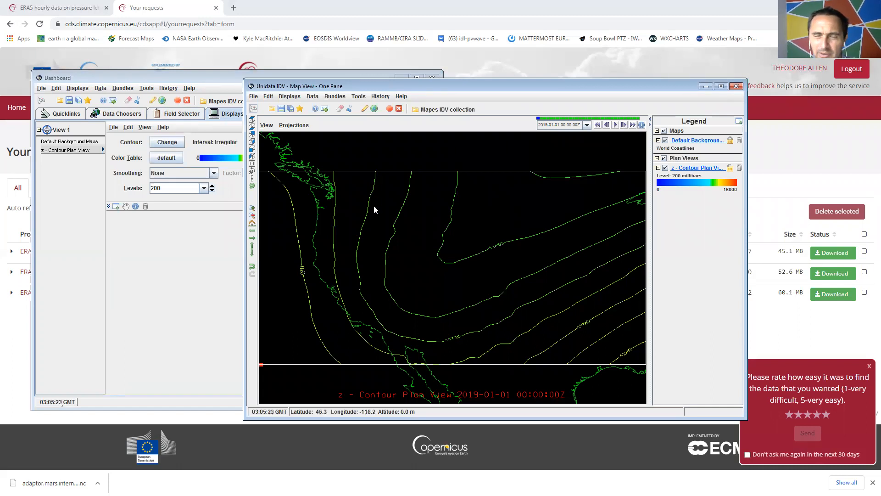
{"action": "left_click", "coordinate": [267, 126]}
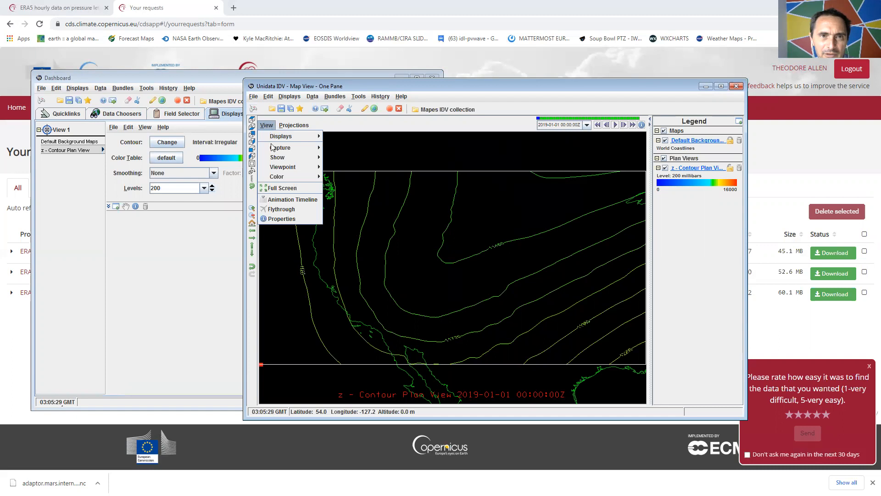
{"action": "mouse_move", "coordinate": [282, 179]}
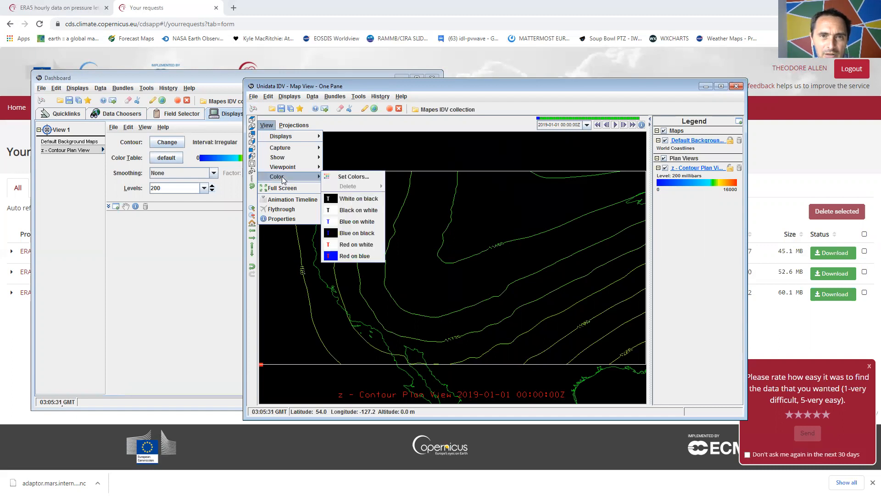
{"action": "left_click", "coordinate": [352, 211]}
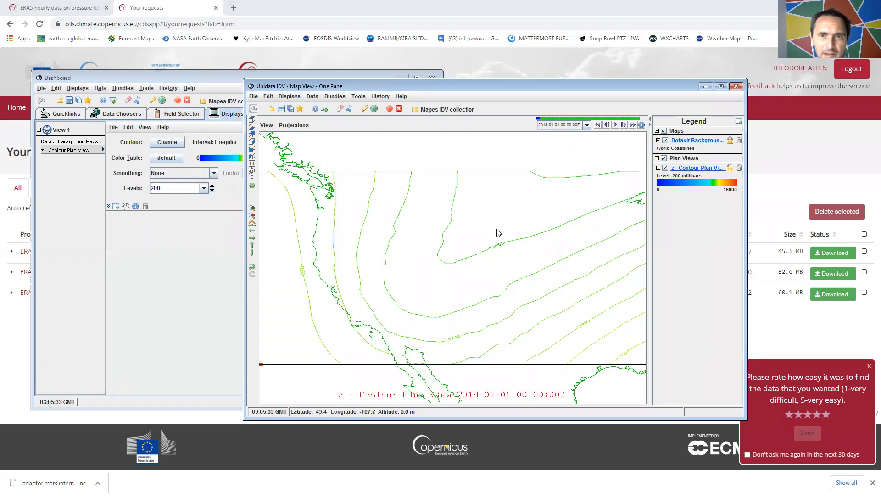
Step: Set the World Coastlines line color to black in the default background maps and bring the map view forward
{"action": "left_click", "coordinate": [703, 140]}
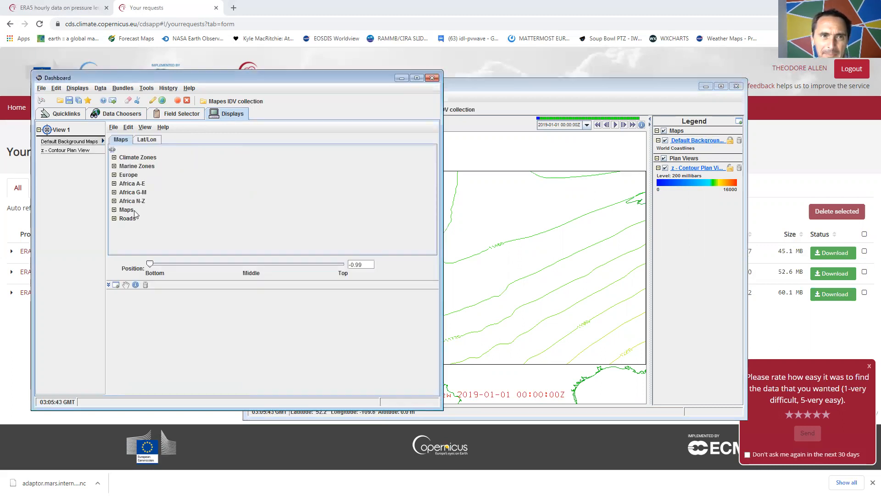
{"action": "left_click", "coordinate": [114, 210]}
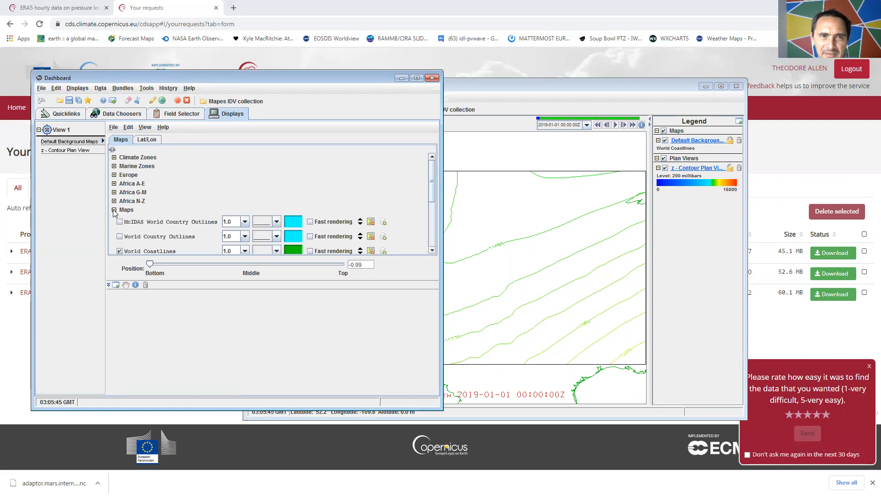
{"action": "left_click_drag", "start_coordinate": [433, 183], "coordinate": [433, 203]}
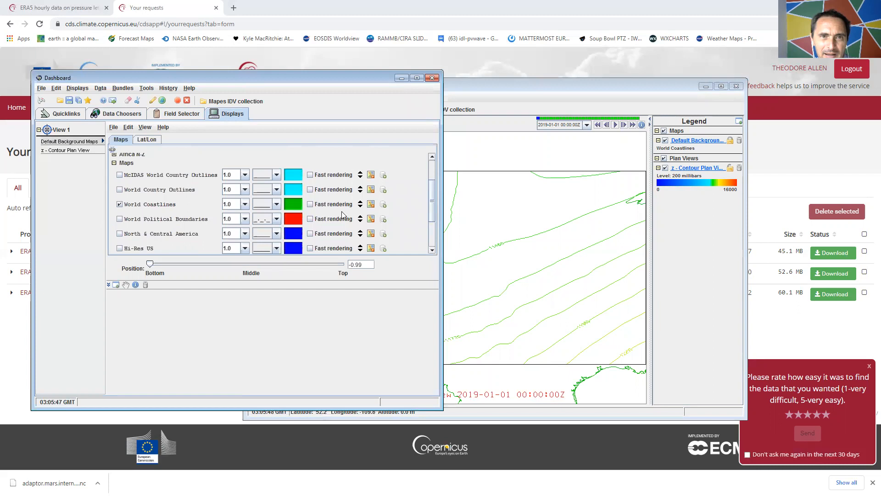
{"action": "left_click", "coordinate": [293, 203]}
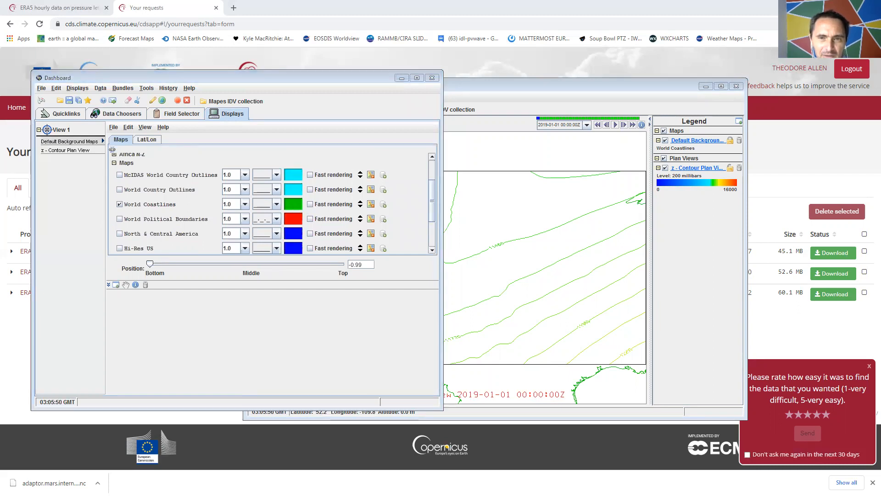
{"action": "left_click", "coordinate": [465, 263]}
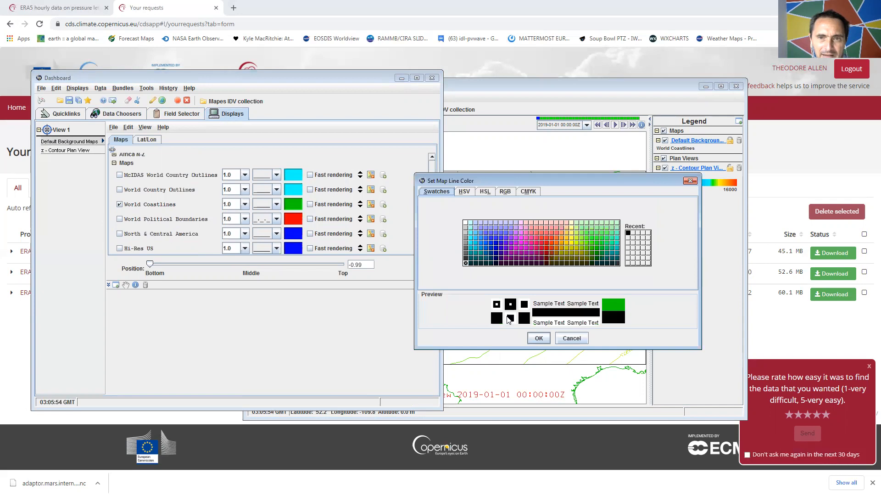
{"action": "left_click", "coordinate": [540, 338]}
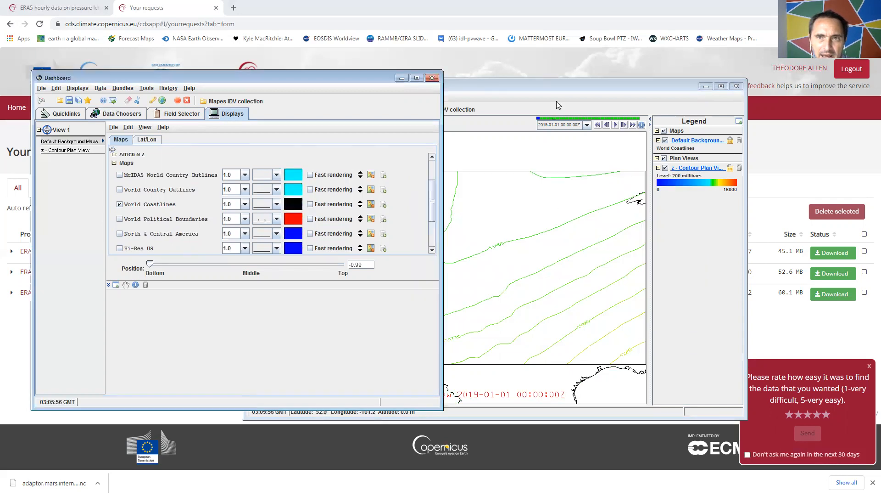
{"action": "left_click", "coordinate": [557, 84]}
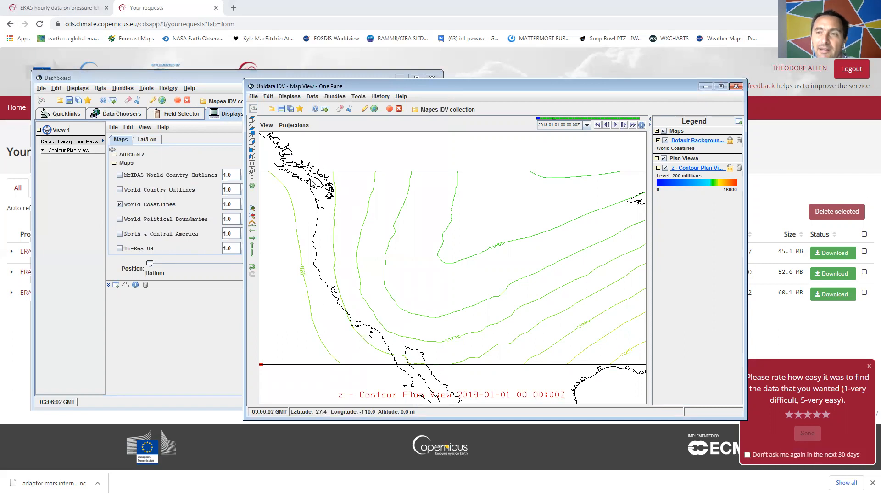
Step: Apply the solid Gray color table to the geopotential contour plan view and bring the map view forward
{"action": "left_click", "coordinate": [709, 168]}
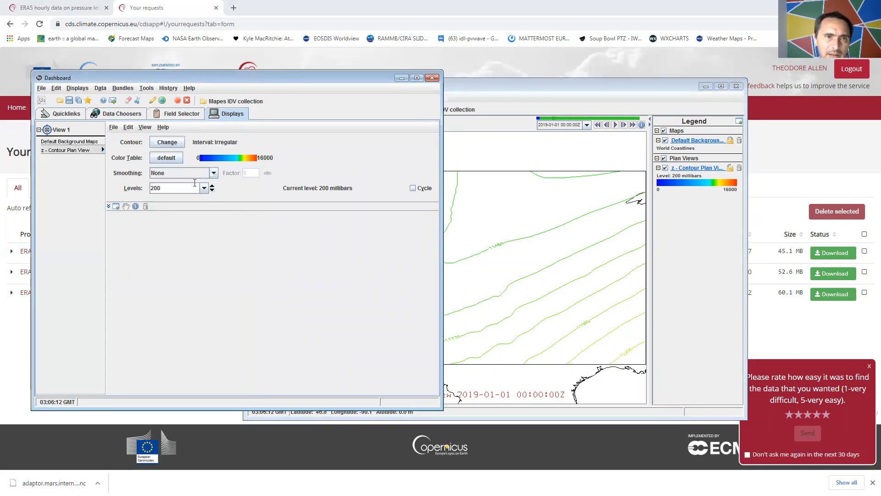
{"action": "left_click", "coordinate": [168, 158]}
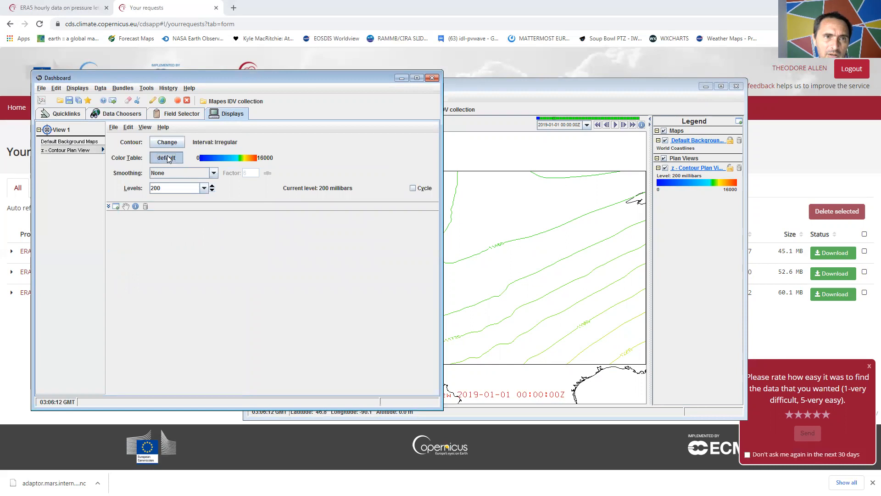
{"action": "mouse_move", "coordinate": [180, 317]}
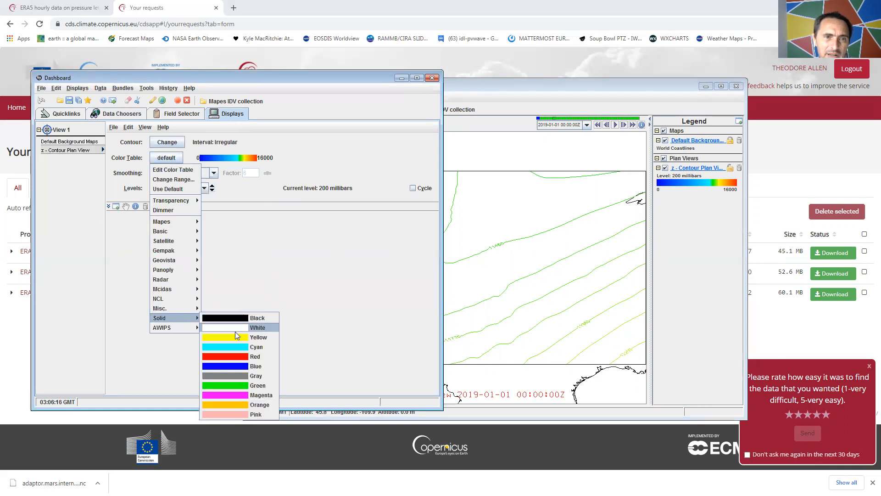
{"action": "left_click", "coordinate": [240, 375]}
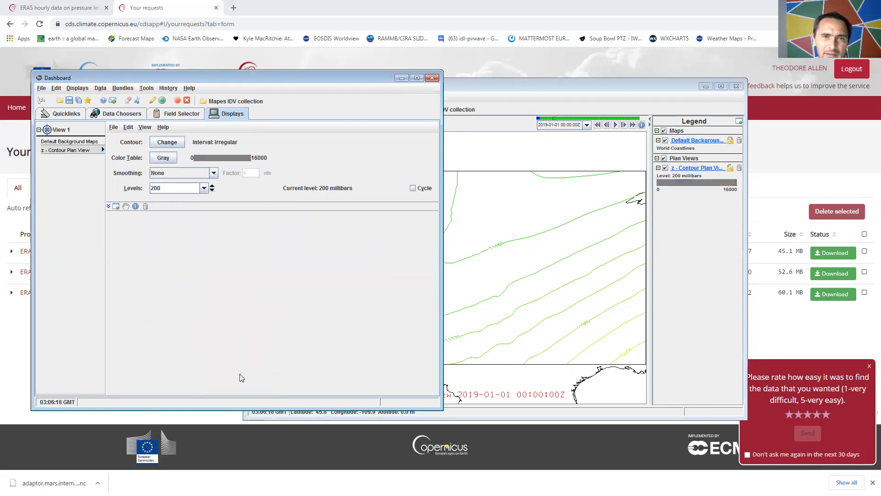
{"action": "left_click", "coordinate": [560, 86]}
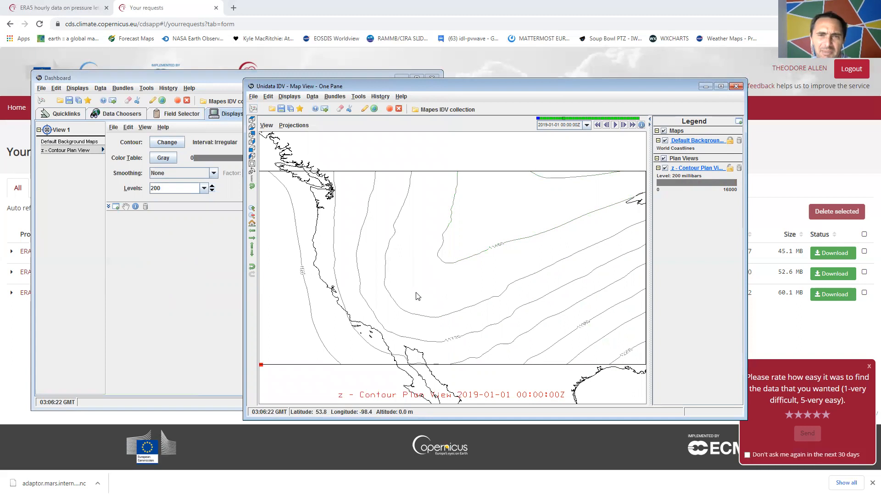
Step: Open the geopotential display's contour properties and try to apply a contour interval of 5 gpm
{"action": "left_click", "coordinate": [176, 143]}
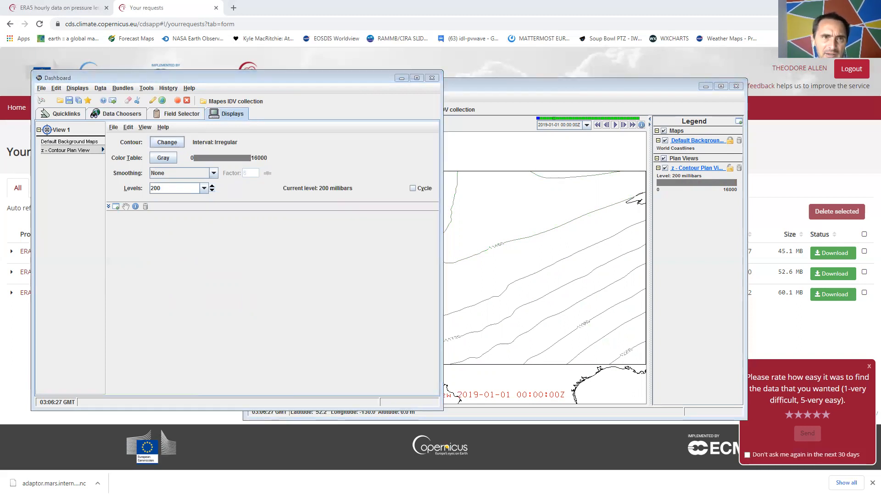
{"action": "left_click", "coordinate": [163, 141]}
{"action": "triple_click", "coordinate": [348, 204]}
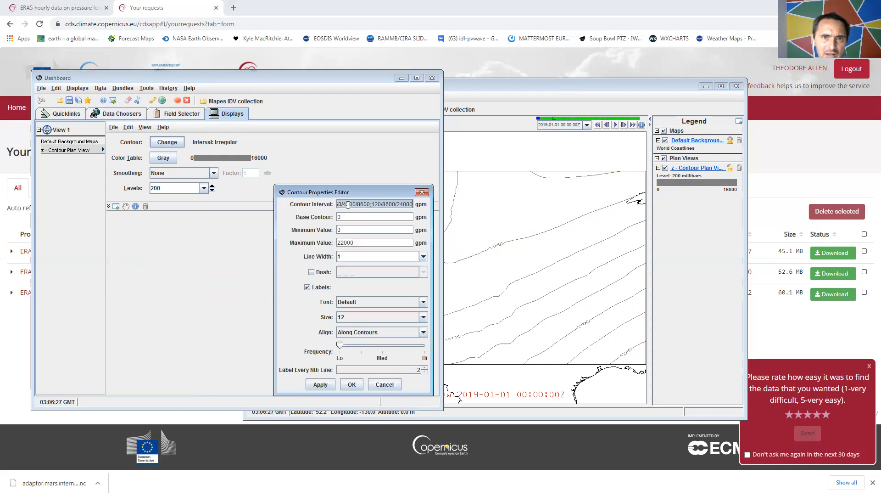
{"action": "key", "text": "BackSpace"}
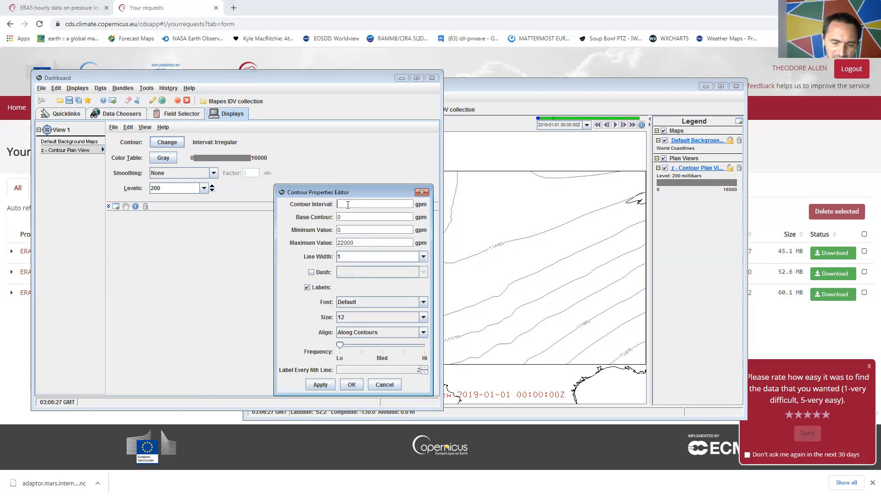
{"action": "type", "text": "5"}
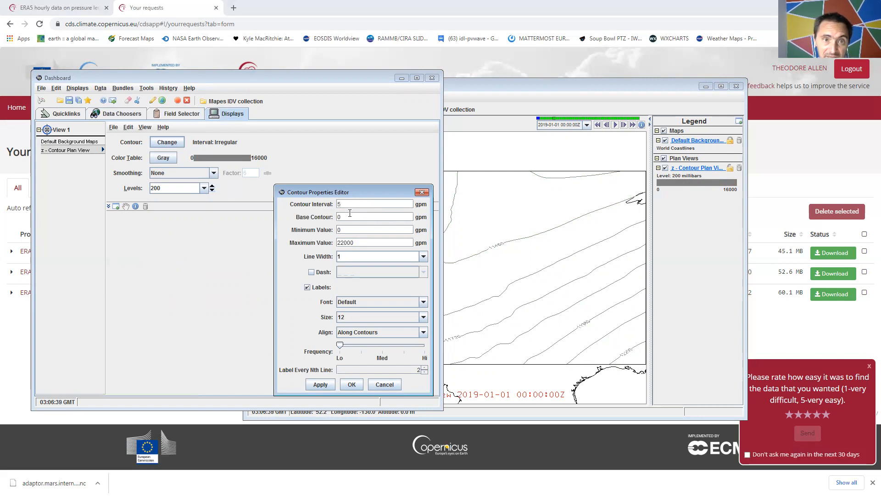
{"action": "left_click", "coordinate": [320, 384]}
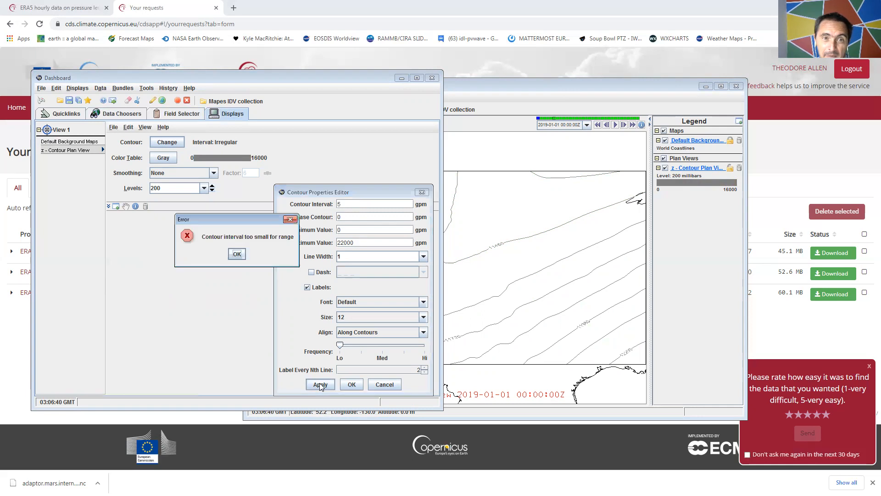
{"action": "left_click", "coordinate": [236, 254]}
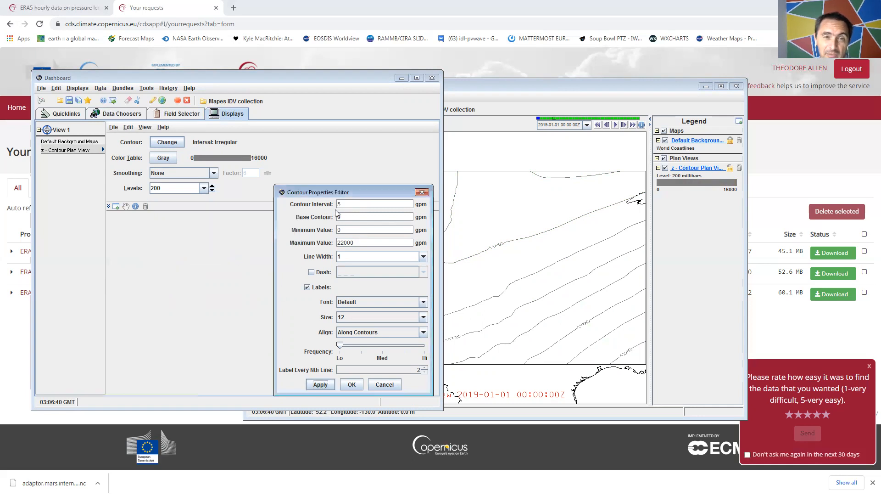
Step: Try a contour interval of 10 gpm for the geopotential contours
{"action": "left_click", "coordinate": [351, 203]}
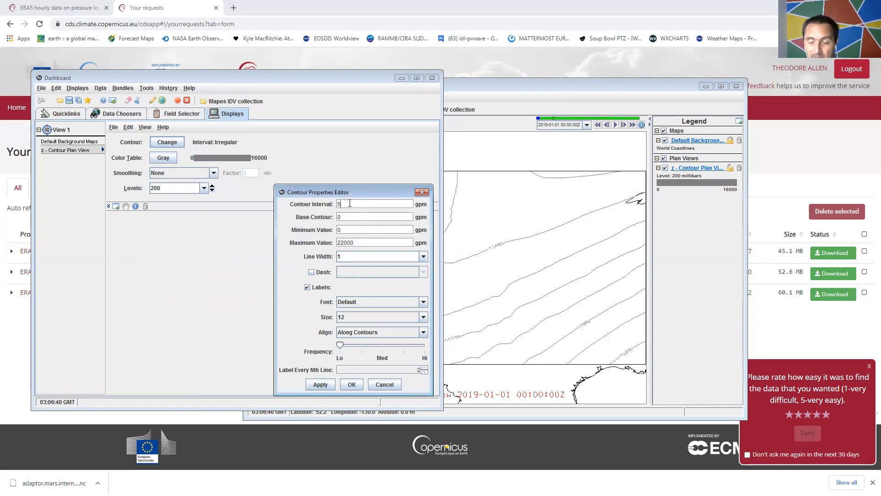
{"action": "type", "text": "10"}
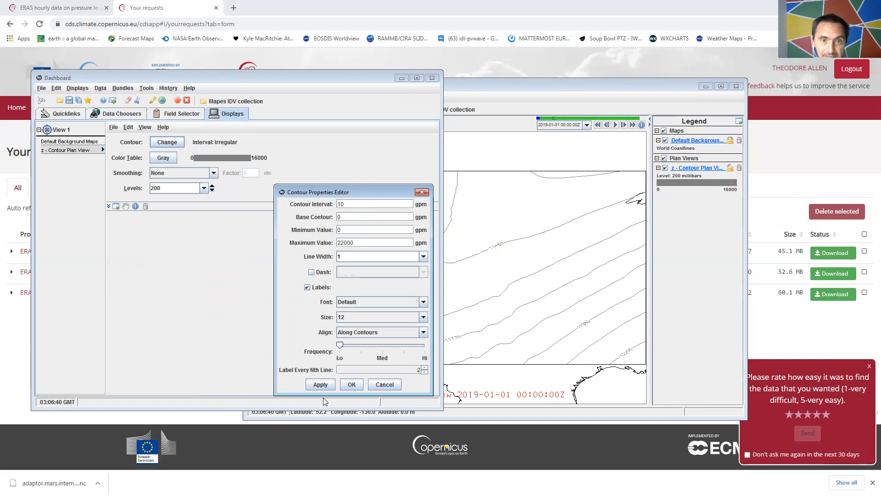
{"action": "left_click", "coordinate": [320, 384]}
Step: Set the geopotential contour interval to 20 gpm, then bring the map view forward and move it clear of the contour settings
{"action": "left_click", "coordinate": [237, 254]}
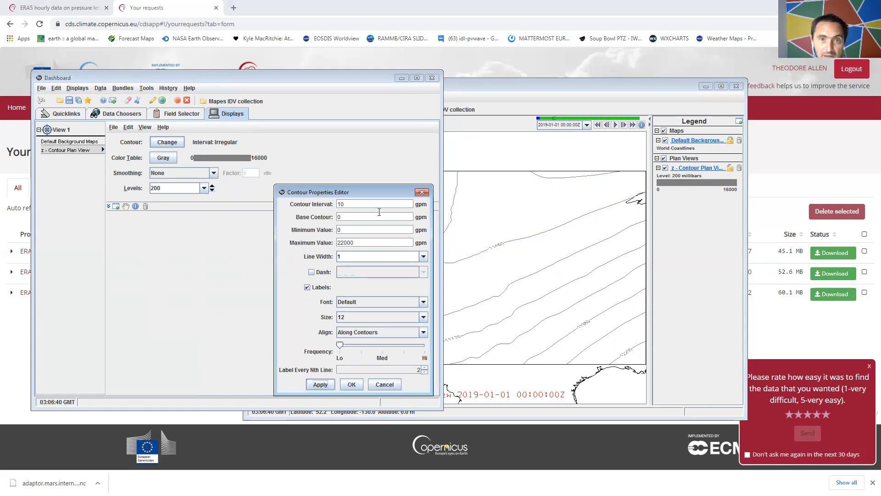
{"action": "key", "text": "BackSpace"}
{"action": "key", "text": "BackSpace"}
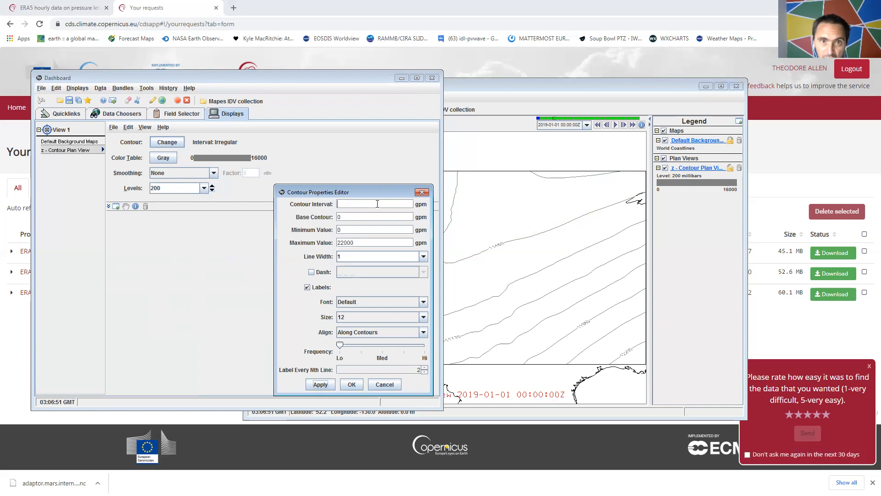
{"action": "type", "text": "20"}
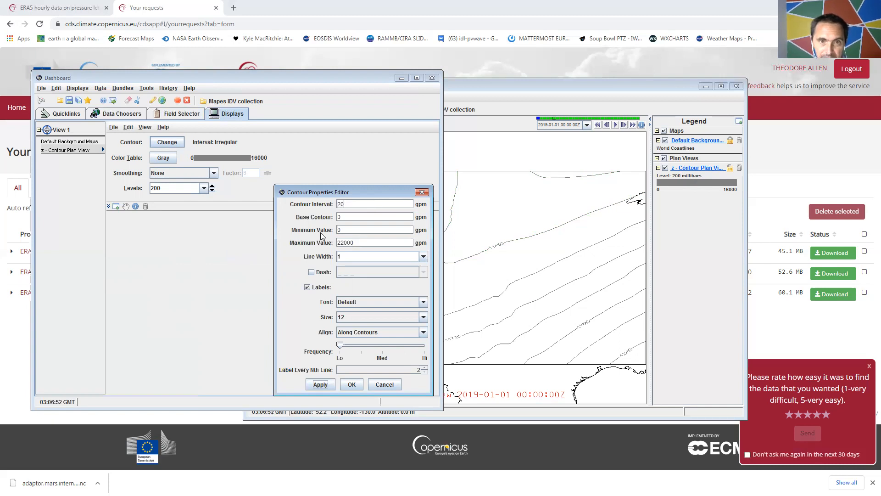
{"action": "left_click", "coordinate": [320, 385]}
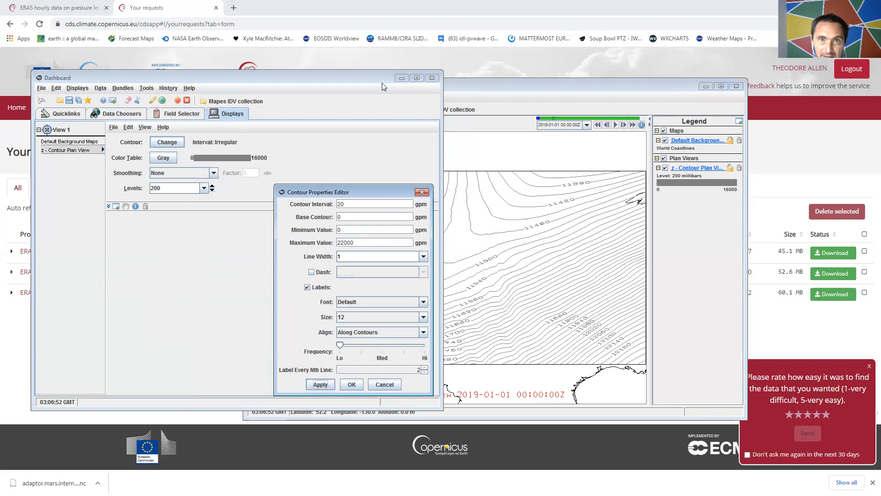
{"action": "left_click", "coordinate": [352, 385]}
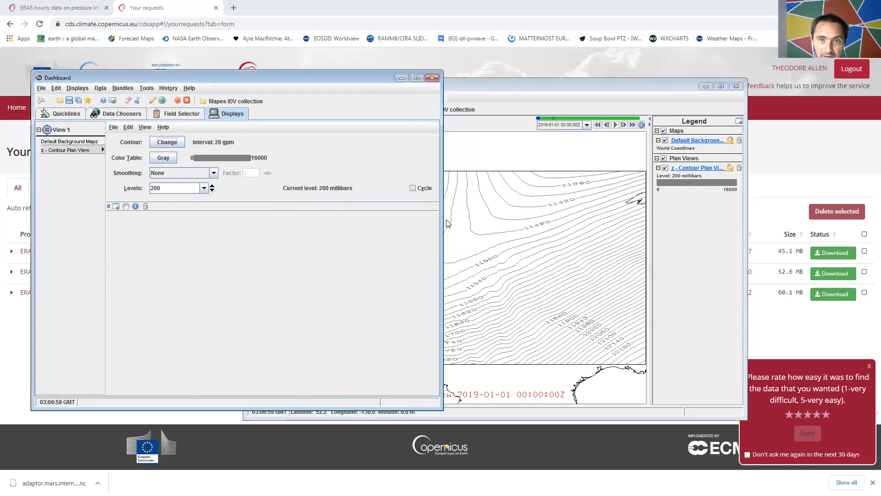
{"action": "left_click", "coordinate": [519, 91]}
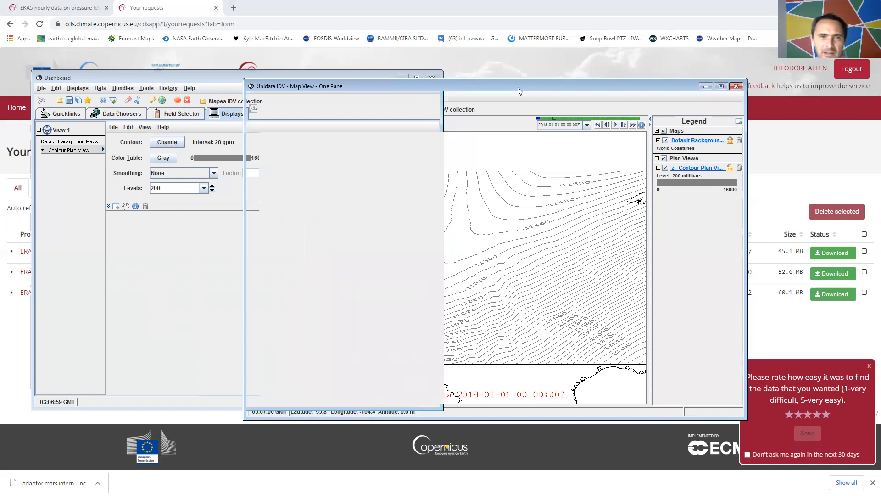
{"action": "left_click_drag", "start_coordinate": [517, 87], "coordinate": [556, 81]}
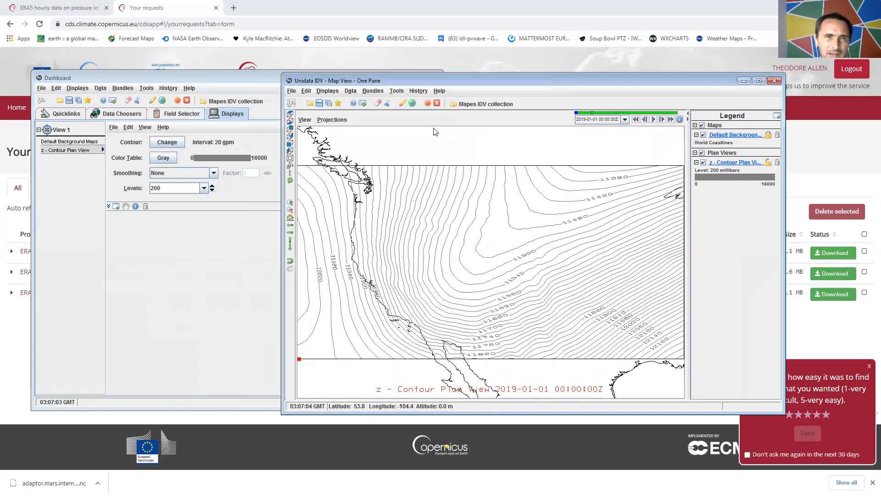
Step: Turn off the labels on the geopotential contours and bring the map view forward
{"action": "left_click", "coordinate": [176, 142]}
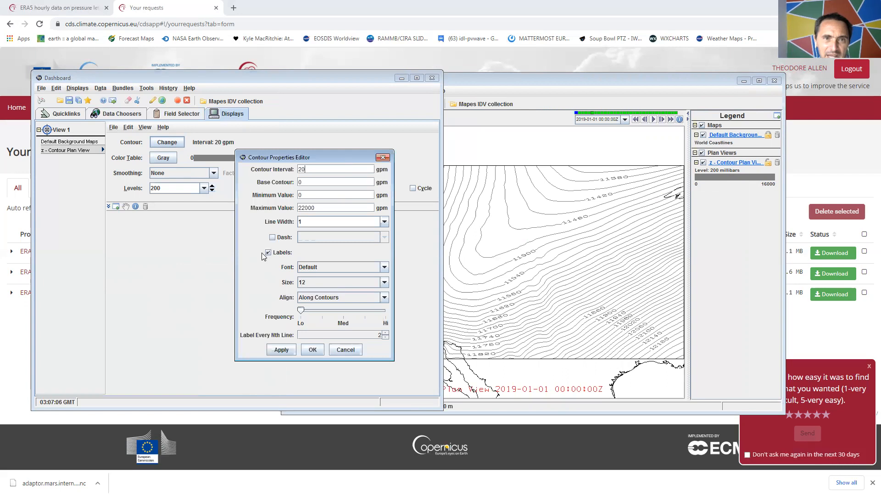
{"action": "left_click", "coordinate": [268, 252]}
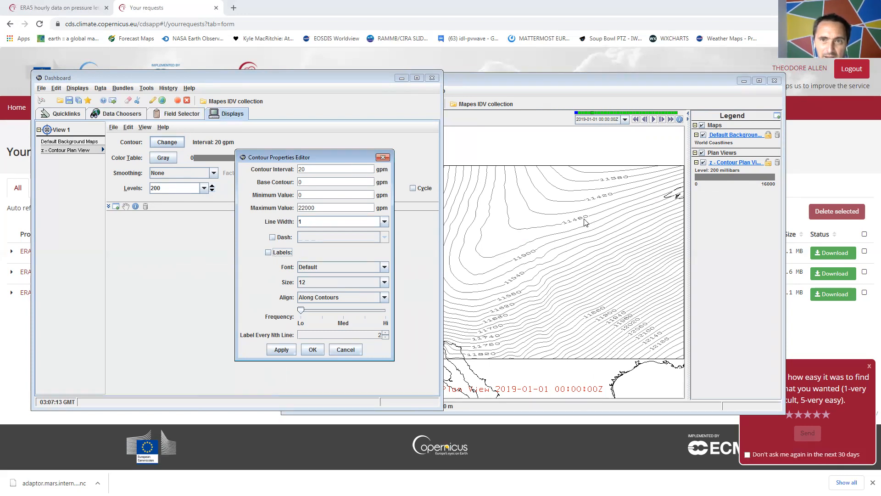
{"action": "left_click", "coordinate": [278, 352]}
{"action": "left_click", "coordinate": [312, 350]}
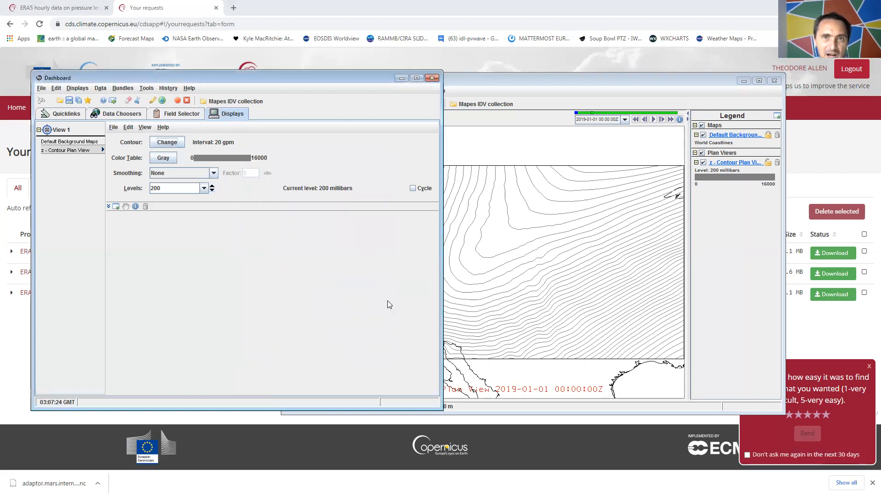
{"action": "left_click", "coordinate": [581, 82]}
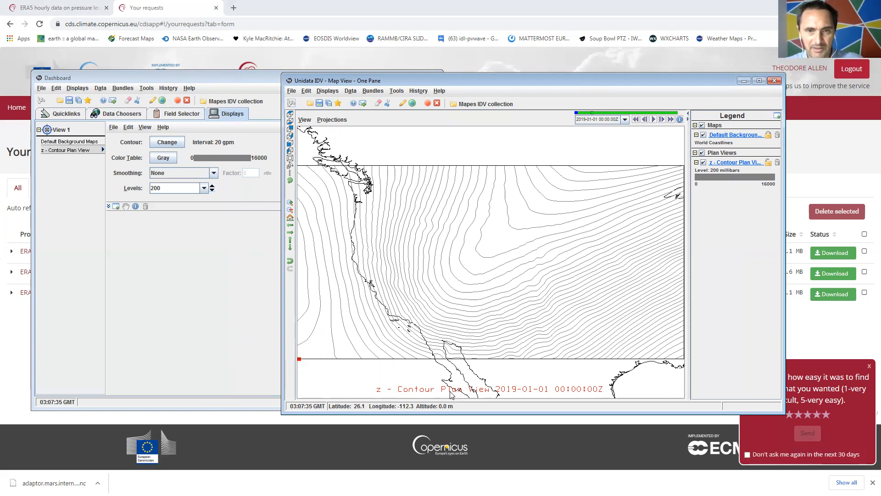
Step: Replace the contour plan view's display label with "geopotential height" and bring the map view forward
{"action": "left_click", "coordinate": [135, 207]}
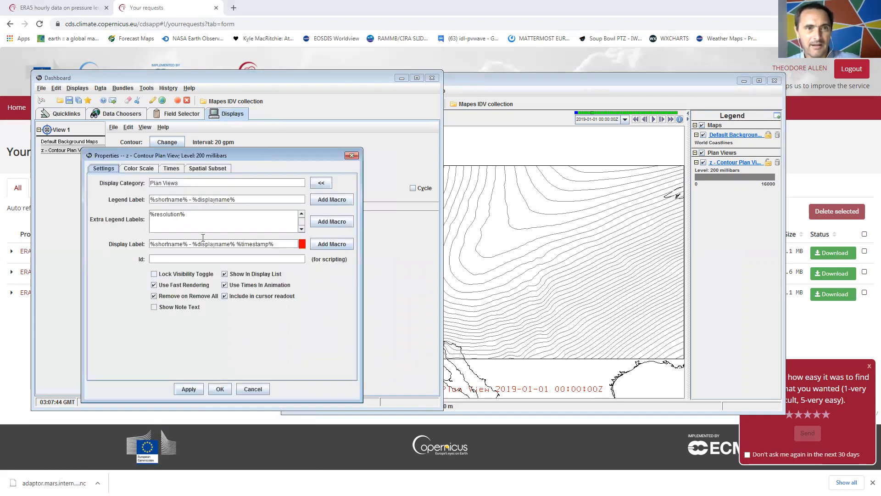
{"action": "triple_click", "coordinate": [221, 243]}
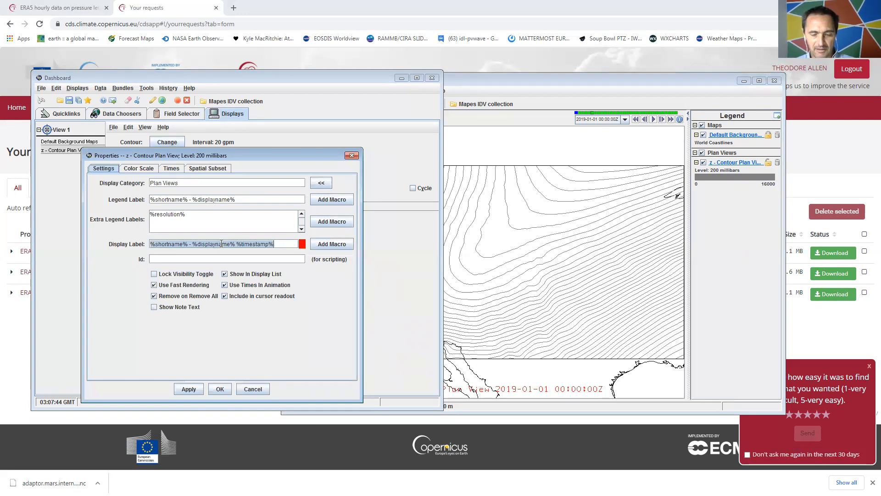
{"action": "type", "text": "geopotential"}
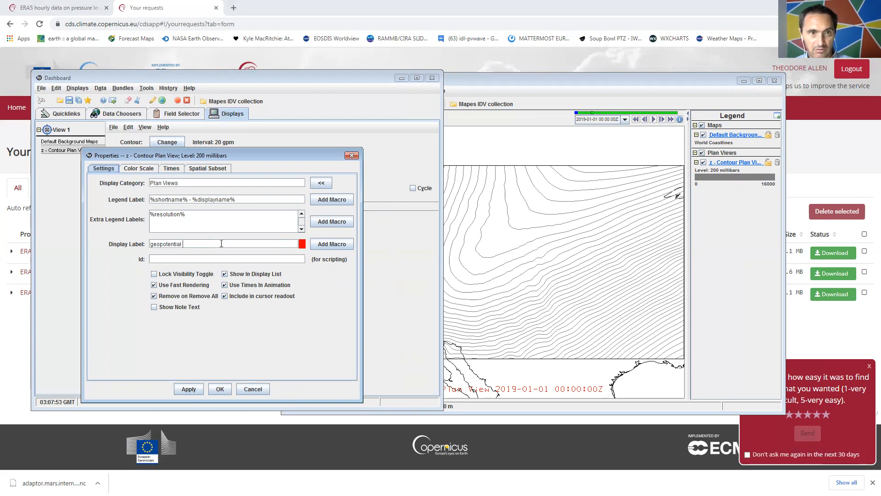
{"action": "type", "text": " height"}
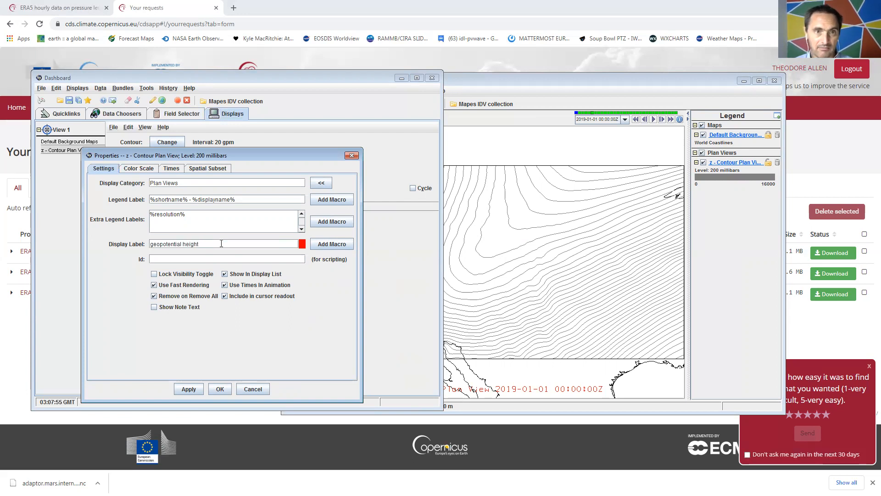
{"action": "left_click", "coordinate": [188, 389]}
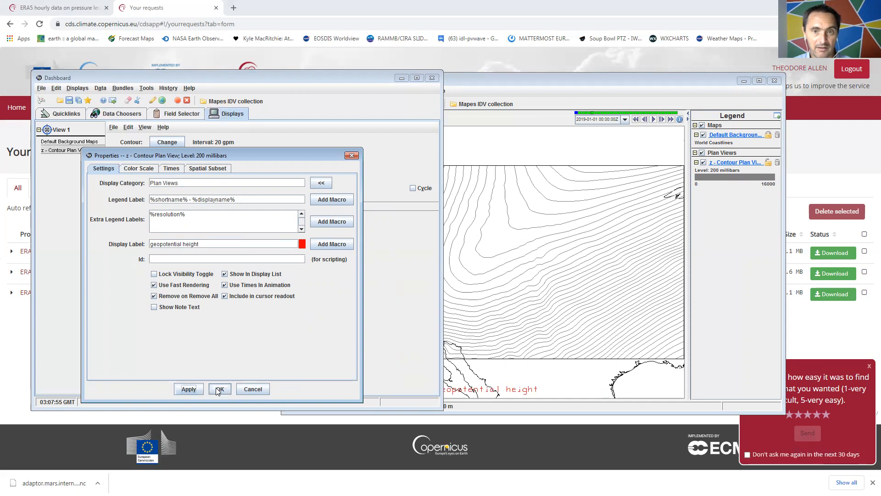
{"action": "left_click", "coordinate": [218, 389]}
{"action": "left_click", "coordinate": [484, 78]}
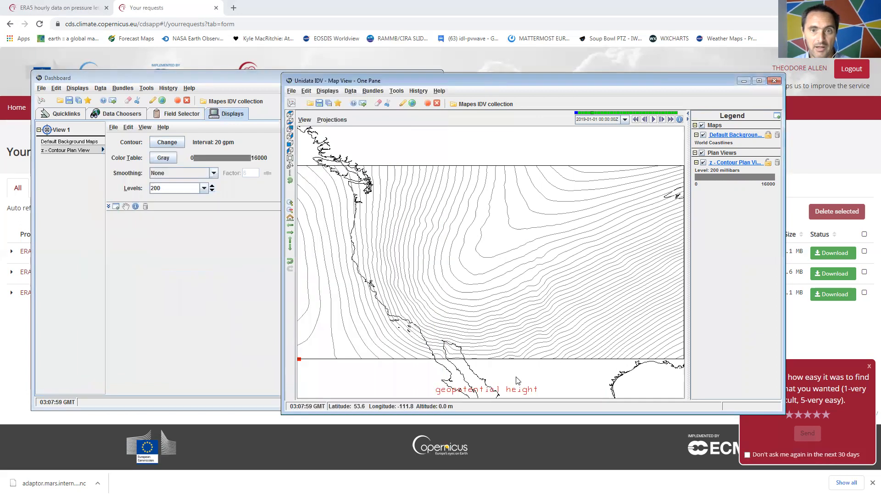
Step: Toggle the contour plan view's visibility in the map legend to compare the map with and without it
{"action": "left_click", "coordinate": [704, 163]}
{"action": "left_click", "coordinate": [703, 162]}
{"action": "left_click", "coordinate": [703, 163]}
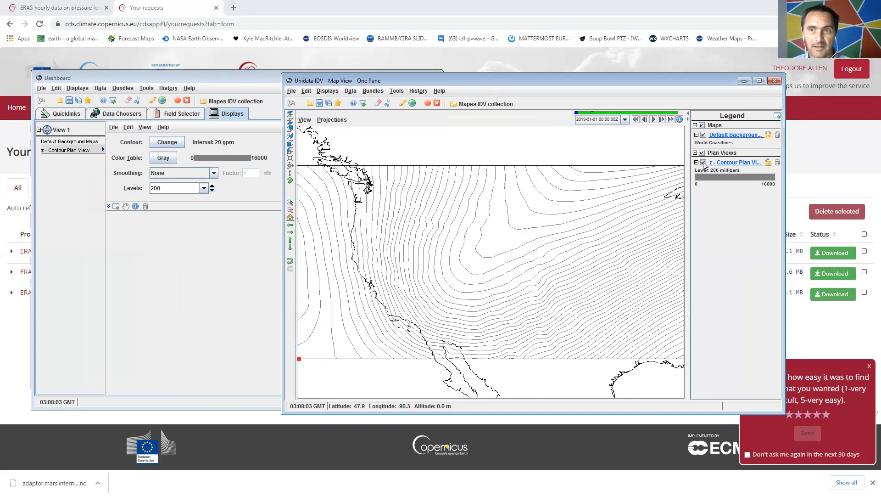
Step: Change the color of the contour plan view's display label to gray and bring the map view forward
{"action": "left_click", "coordinate": [135, 206]}
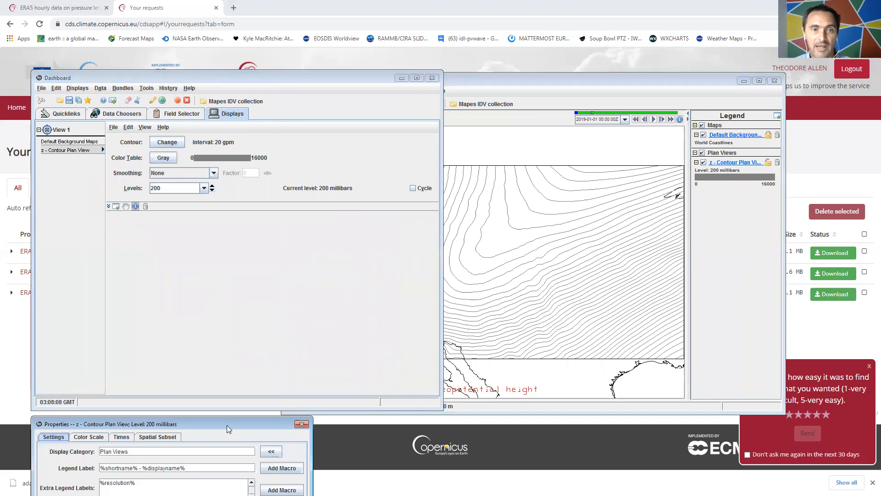
{"action": "left_click_drag", "start_coordinate": [226, 425], "coordinate": [266, 126]}
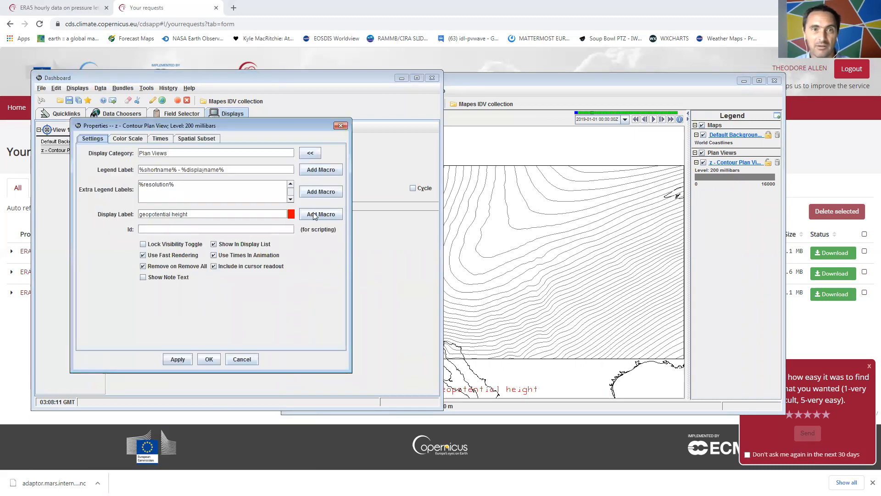
{"action": "left_click", "coordinate": [291, 215]}
{"action": "left_click", "coordinate": [309, 255]}
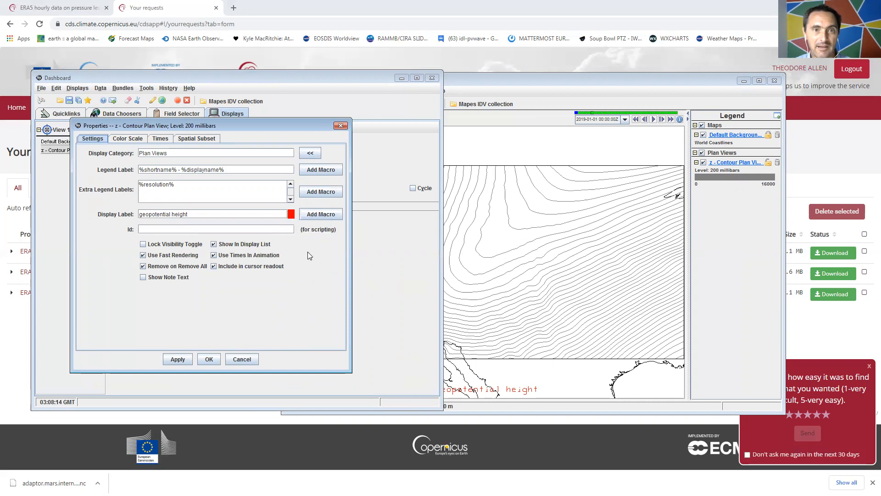
{"action": "left_click", "coordinate": [175, 357]}
{"action": "left_click", "coordinate": [204, 356]}
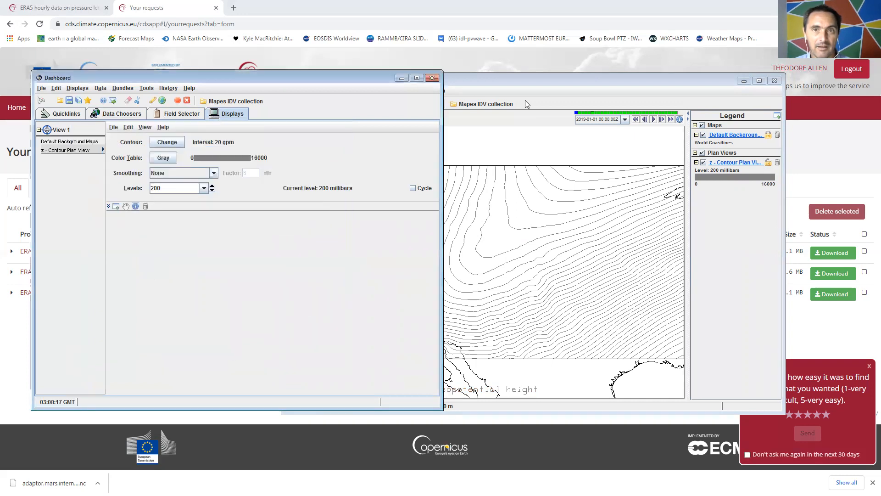
{"action": "left_click", "coordinate": [556, 79]}
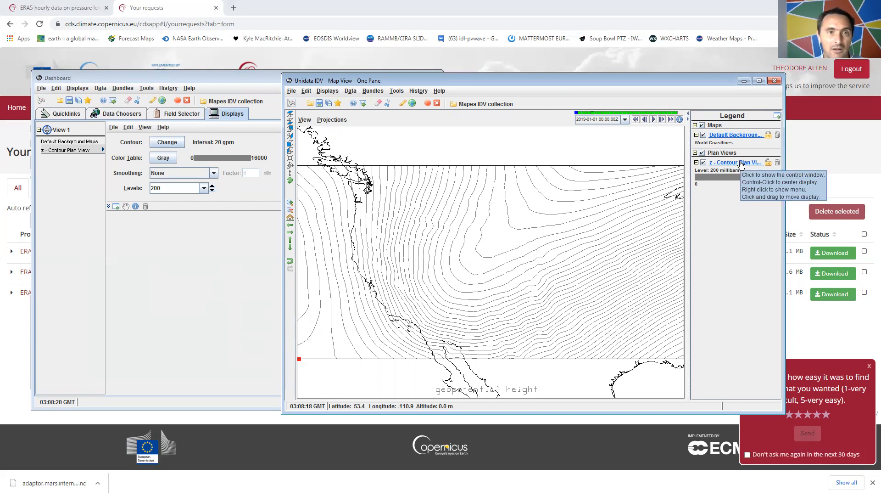
Step: Set the contour plan view's legend label to "geo height contours" and bring the map view forward
{"action": "left_click", "coordinate": [136, 208]}
{"action": "left_click", "coordinate": [136, 206]}
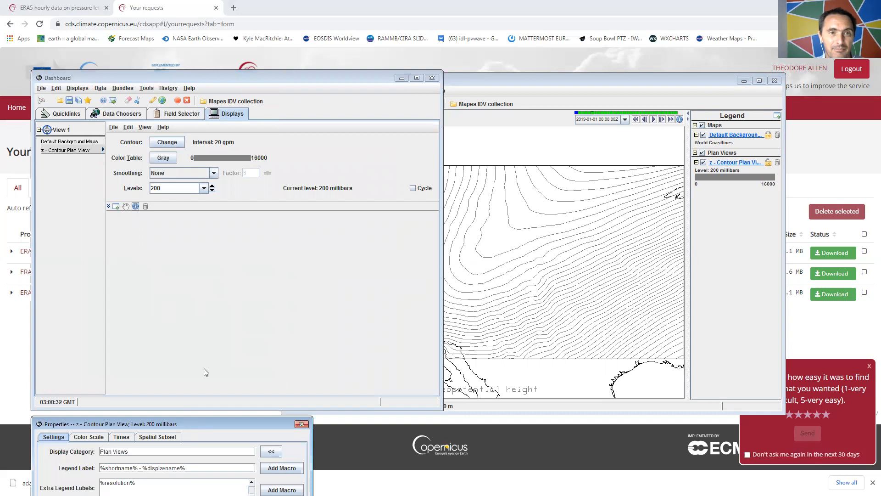
{"action": "left_click_drag", "start_coordinate": [197, 423], "coordinate": [324, 126]}
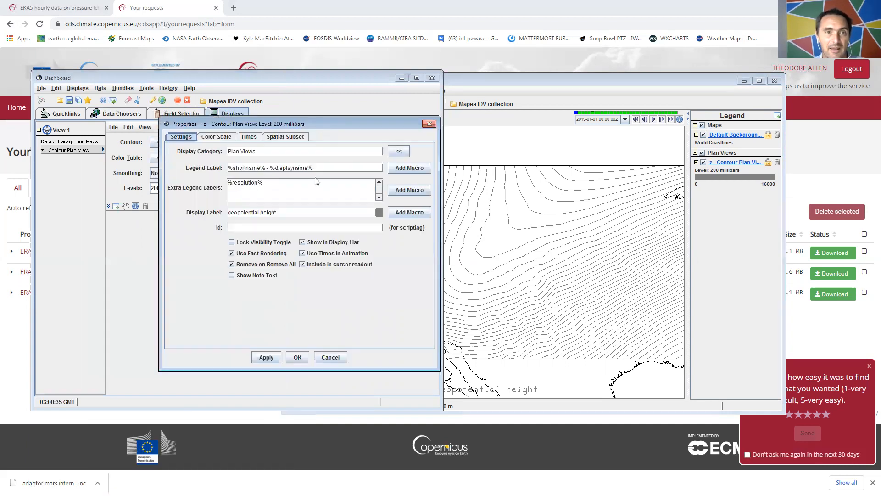
{"action": "triple_click", "coordinate": [264, 170]}
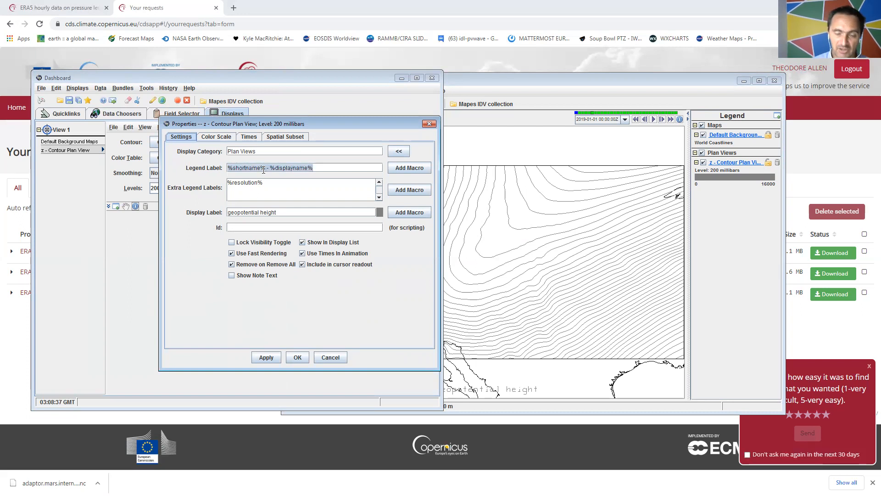
{"action": "type", "text": "geopo"}
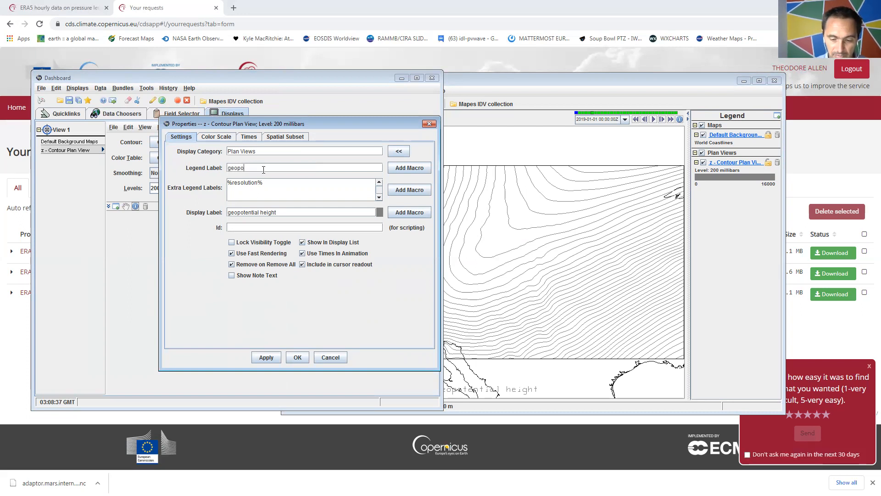
{"action": "type", "text": "tential height conto"}
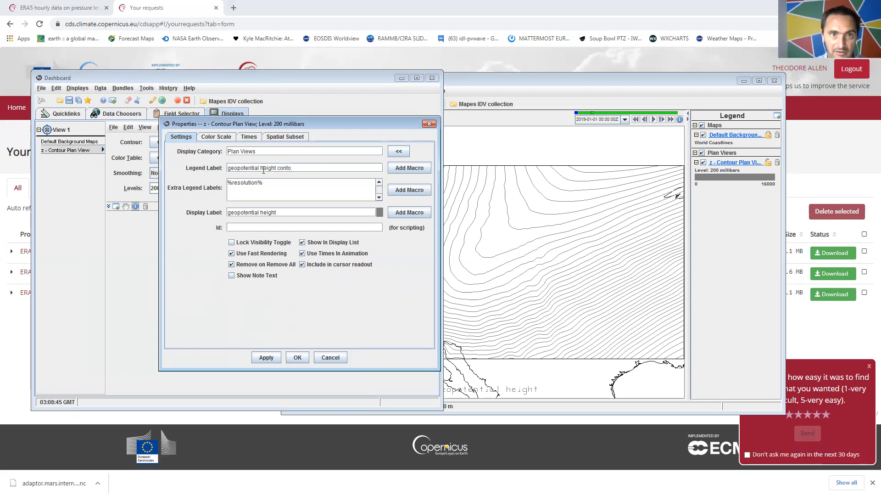
{"action": "type", "text": "urs"}
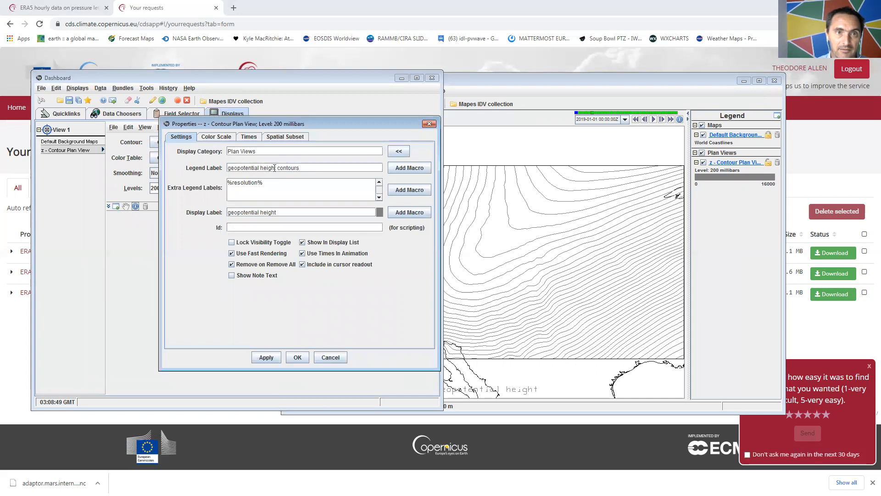
{"action": "key", "text": "BackSpace"}
{"action": "key", "text": "BackSpace"}
{"action": "key", "text": "BackSpace"}
{"action": "key", "text": "BackSpace"}
{"action": "key", "text": "BackSpace"}
{"action": "key", "text": "BackSpace"}
{"action": "key", "text": "BackSpace"}
{"action": "key", "text": "BackSpace"}
{"action": "key", "text": "BackSpace"}
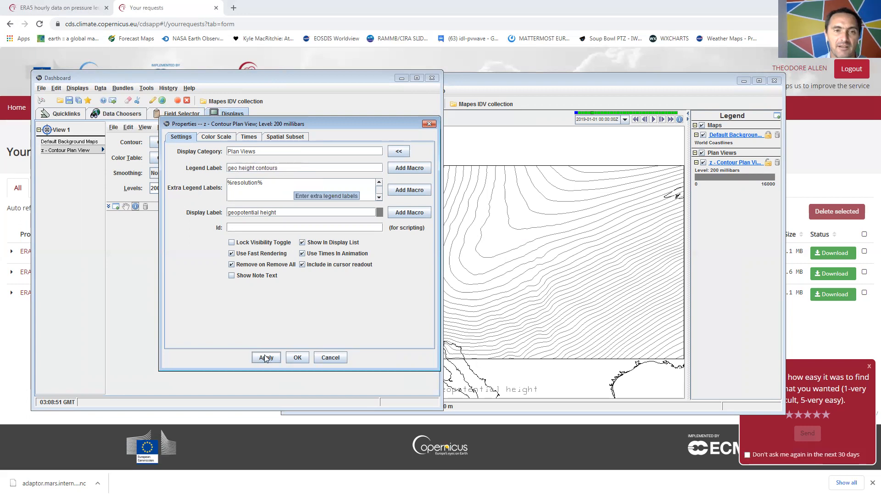
{"action": "left_click", "coordinate": [297, 357]}
{"action": "left_click", "coordinate": [555, 79]}
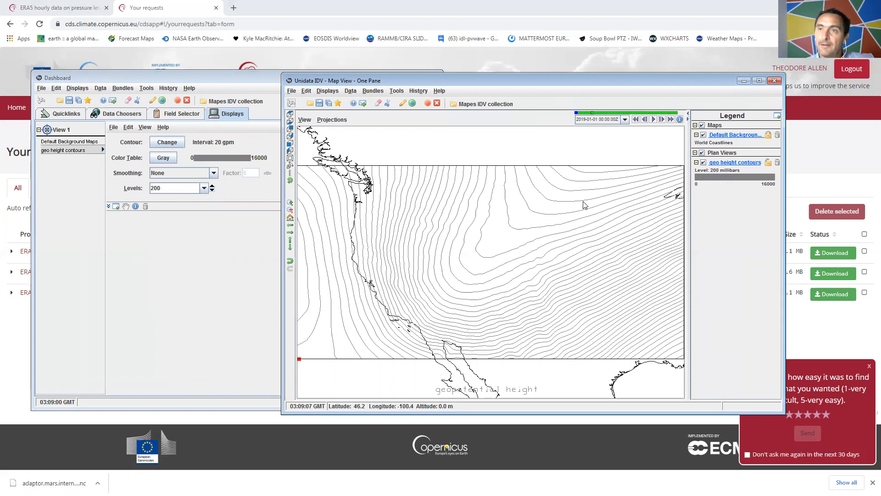
Step: Step the map animation forward through the time steps to examine how the geopotential height contours evolve
{"action": "left_click", "coordinate": [662, 119]}
{"action": "left_click", "coordinate": [662, 119]}
{"action": "left_click", "coordinate": [663, 119]}
{"action": "left_click", "coordinate": [662, 119]}
{"action": "left_click", "coordinate": [662, 119]}
{"action": "left_click", "coordinate": [662, 118]}
{"action": "left_click", "coordinate": [662, 119]}
{"action": "left_click", "coordinate": [662, 118]}
{"action": "left_click", "coordinate": [662, 119]}
{"action": "left_click", "coordinate": [662, 119]}
{"action": "left_click", "coordinate": [662, 119]}
{"action": "left_click", "coordinate": [662, 118]}
{"action": "left_click", "coordinate": [662, 119]}
{"action": "left_click", "coordinate": [662, 119]}
{"action": "left_click", "coordinate": [662, 119]}
{"action": "left_click", "coordinate": [662, 119]}
{"action": "left_click", "coordinate": [662, 118]}
{"action": "left_click", "coordinate": [662, 119]}
{"action": "left_click", "coordinate": [662, 118]}
{"action": "left_click", "coordinate": [662, 119]}
{"action": "left_click", "coordinate": [662, 119]}
{"action": "left_click", "coordinate": [662, 119]}
{"action": "left_click", "coordinate": [662, 119]}
{"action": "left_click", "coordinate": [663, 118]}
{"action": "left_click", "coordinate": [663, 119]}
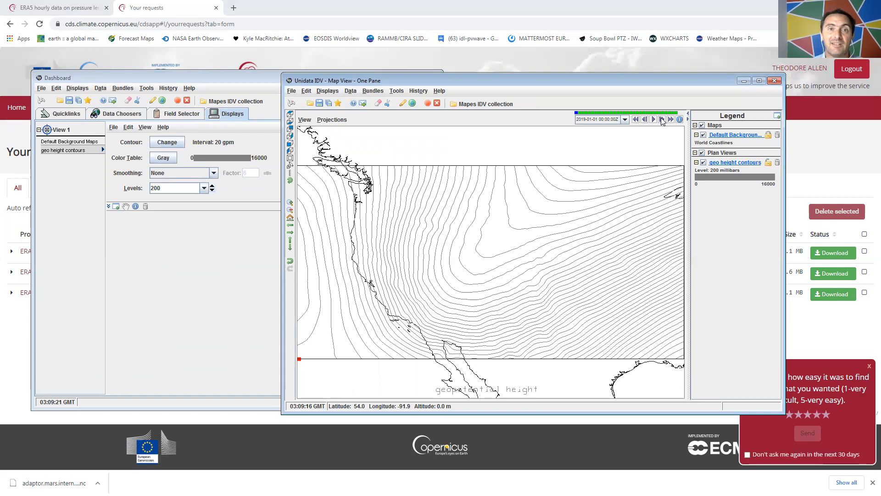
Step: Create a Color-Shaded Plan View of the 3D Vorticity (relative) field, checking its times, level and region settings
{"action": "left_click", "coordinate": [176, 115]}
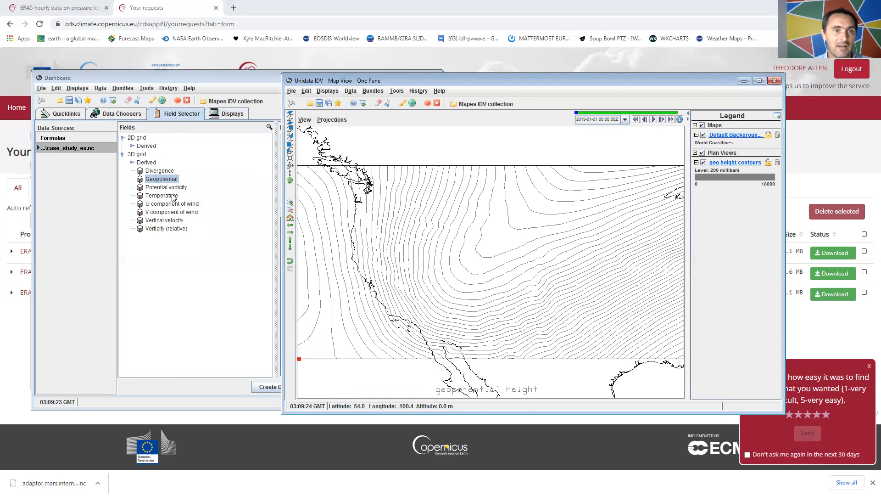
{"action": "left_click", "coordinate": [157, 229]}
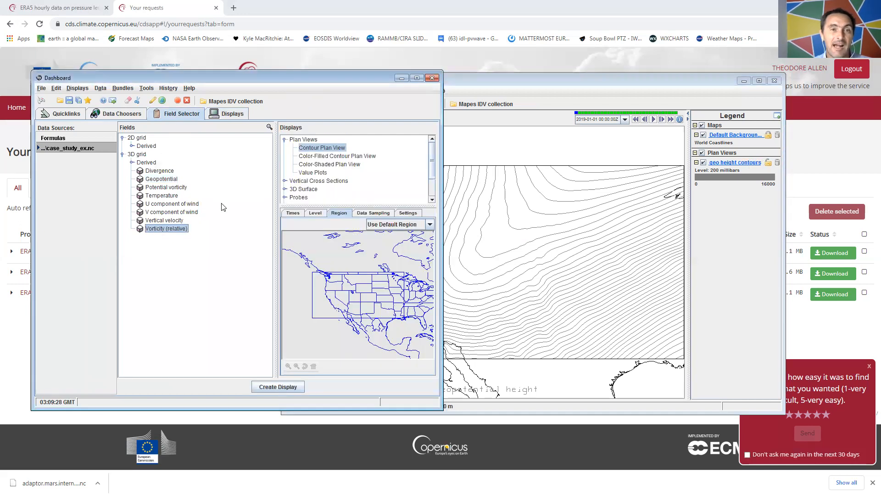
{"action": "left_click", "coordinate": [327, 165]}
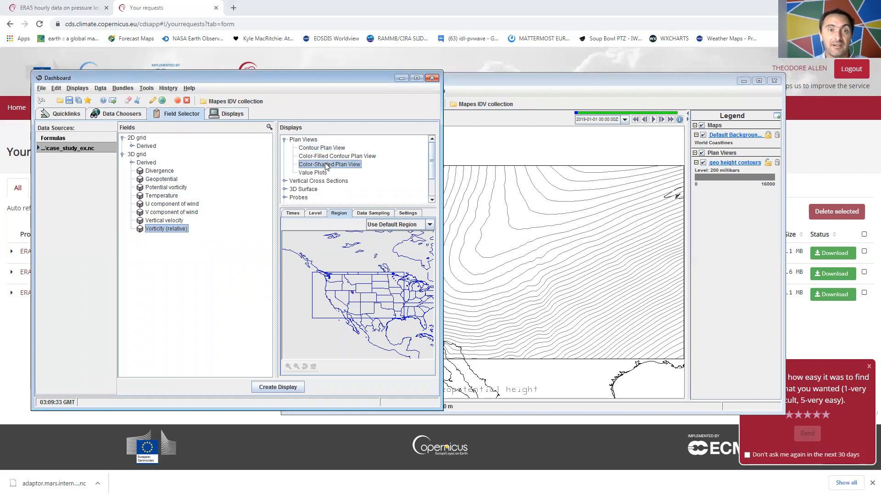
{"action": "left_click", "coordinate": [290, 214]}
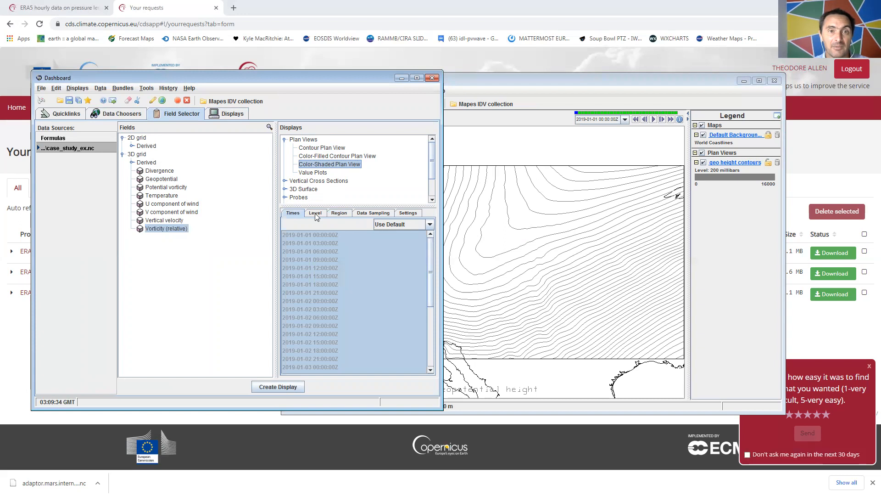
{"action": "left_click", "coordinate": [316, 215]}
{"action": "left_click", "coordinate": [339, 215]}
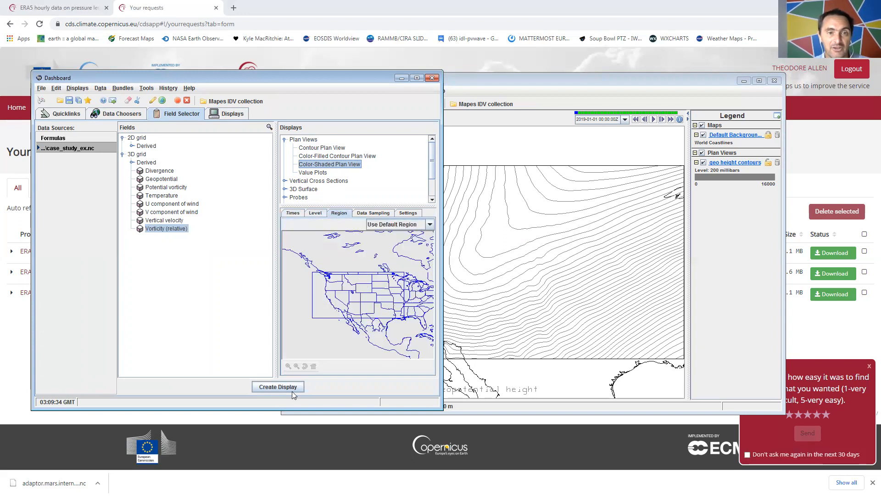
{"action": "left_click", "coordinate": [271, 385]}
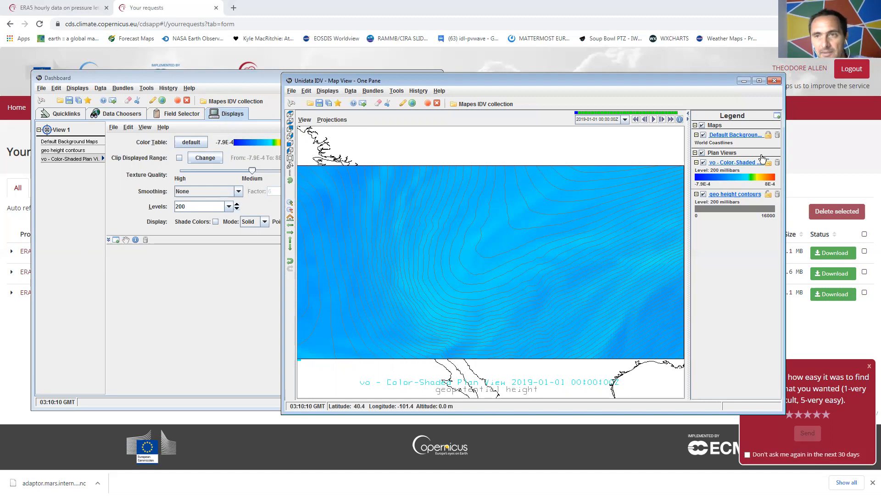
Step: Change the vorticity plan view's color table to the Mapes diverging table "BlueRed steep center"
{"action": "left_click", "coordinate": [740, 164]}
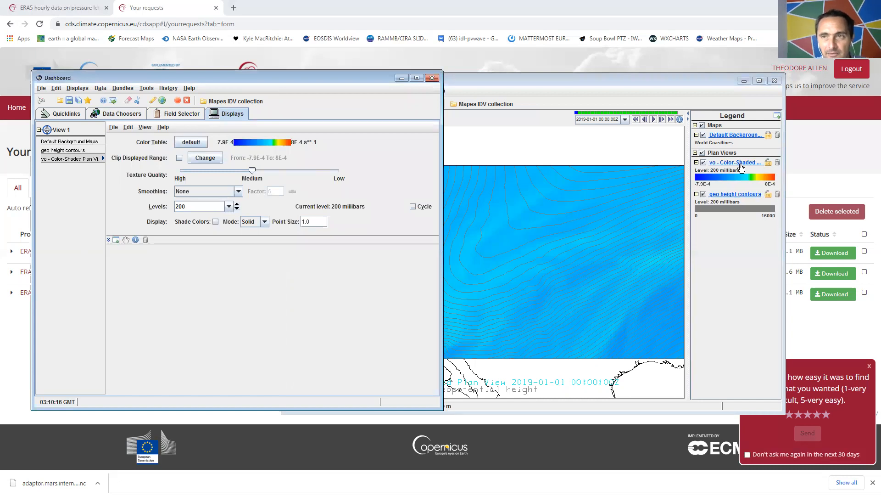
{"action": "left_click", "coordinate": [190, 142]}
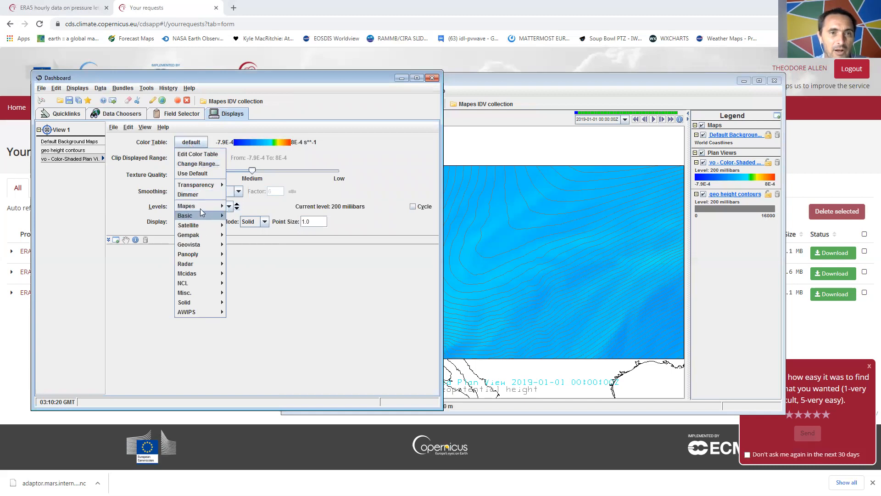
{"action": "mouse_move", "coordinate": [200, 206]}
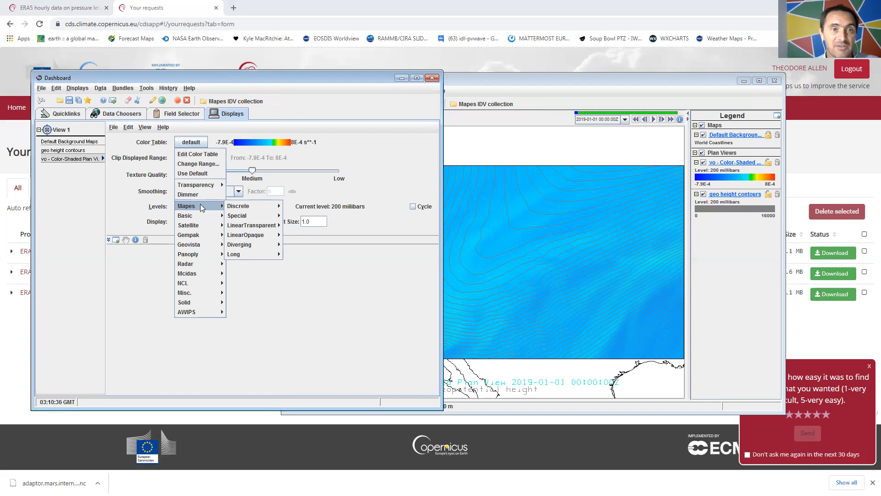
{"action": "mouse_move", "coordinate": [252, 245]}
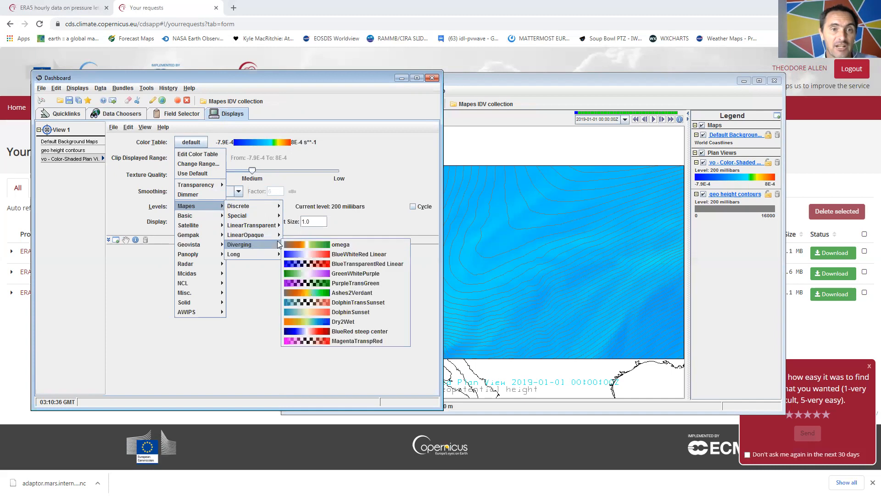
{"action": "left_click", "coordinate": [319, 331]}
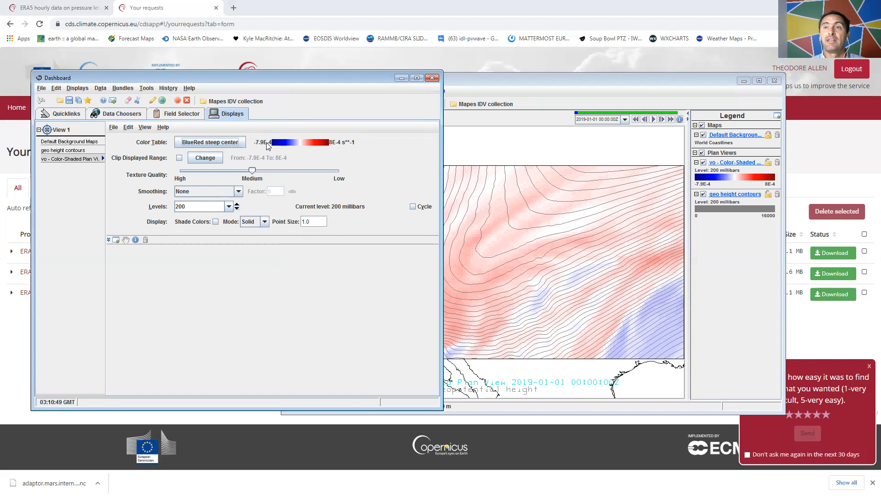
Step: Edit the vorticity color table so that its range runs from -7E-4 to 7E-4, and apply it
{"action": "left_click", "coordinate": [222, 143]}
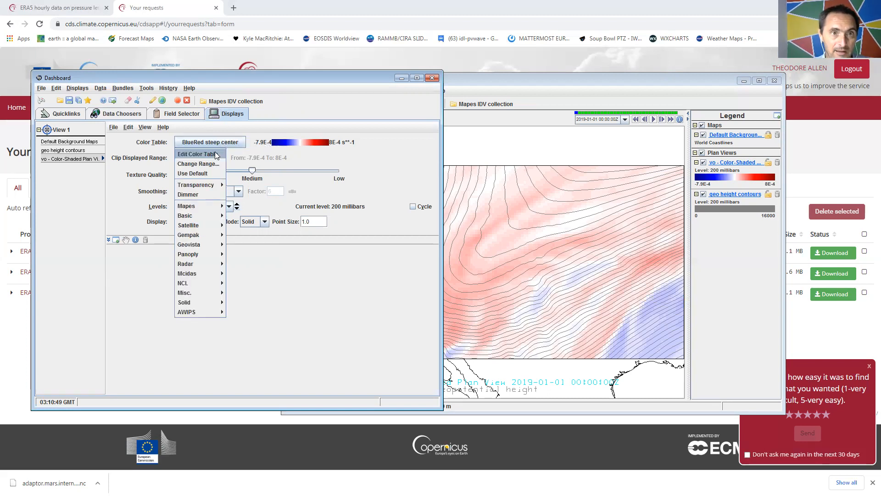
{"action": "left_click", "coordinate": [215, 152]}
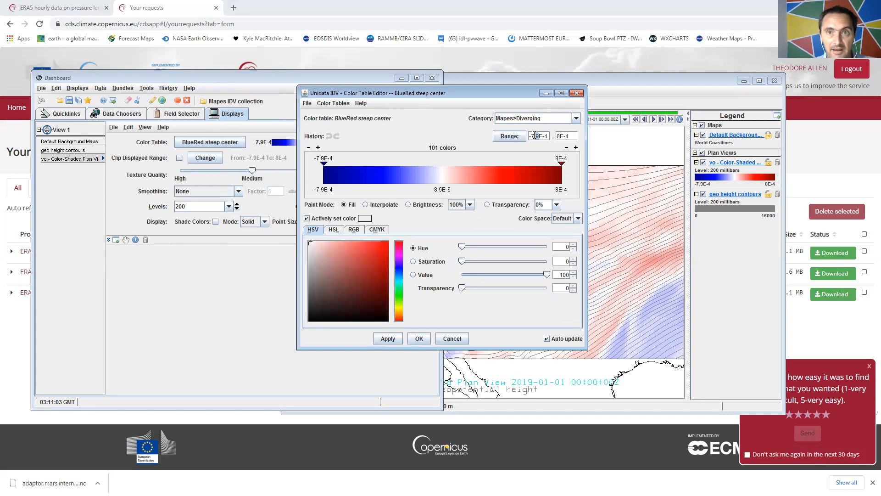
{"action": "key", "text": "BackSpace"}
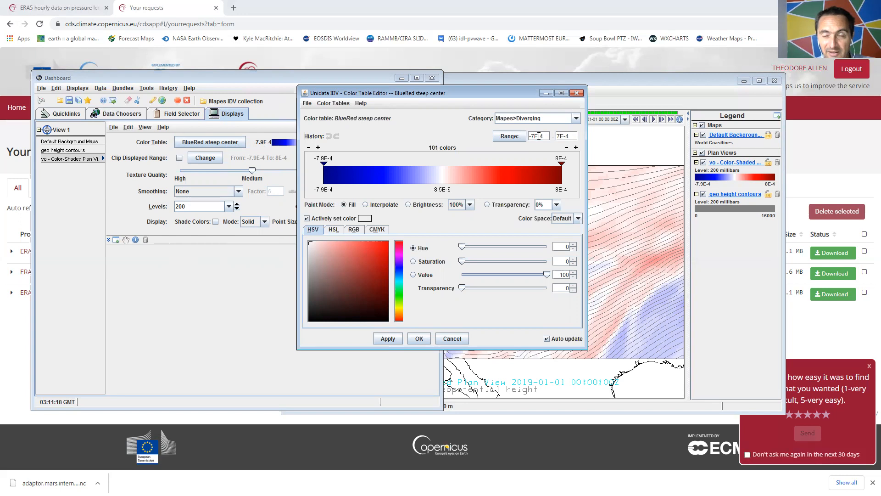
{"action": "left_click", "coordinate": [390, 339]}
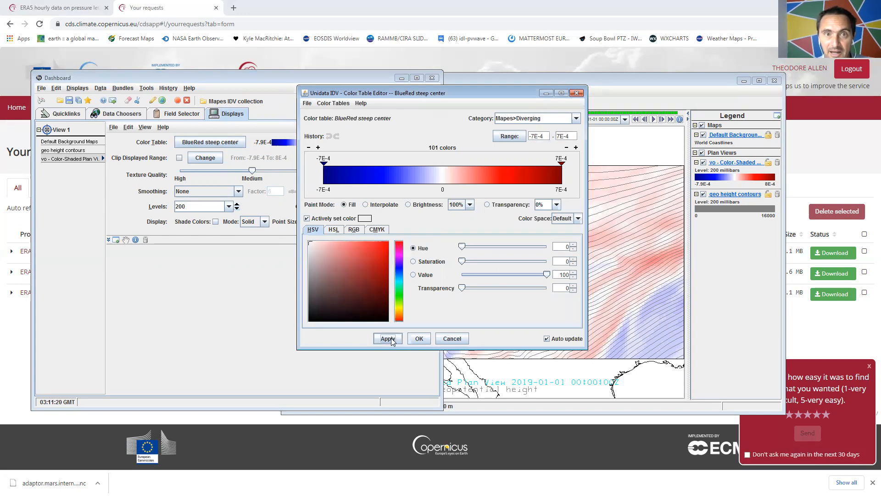
{"action": "left_click", "coordinate": [422, 338]}
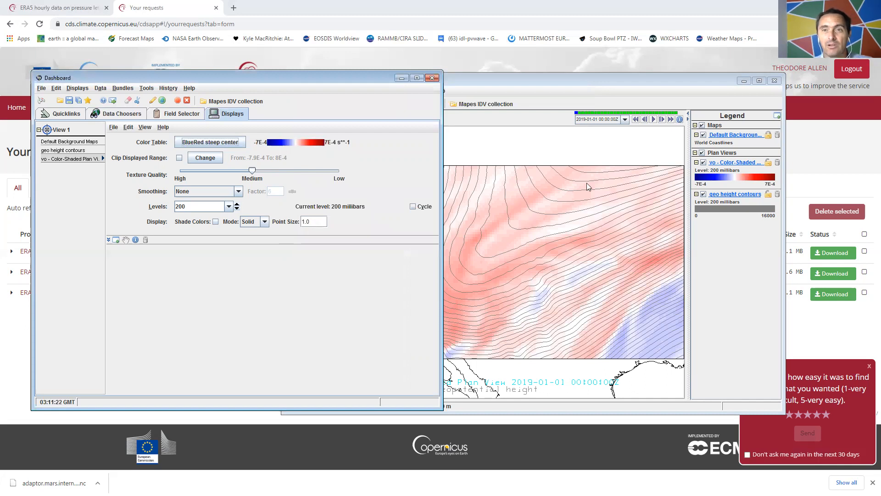
Step: Bring the map view forward and play the animation to examine vorticity together with the height contours, then stop it
{"action": "left_click", "coordinate": [566, 81]}
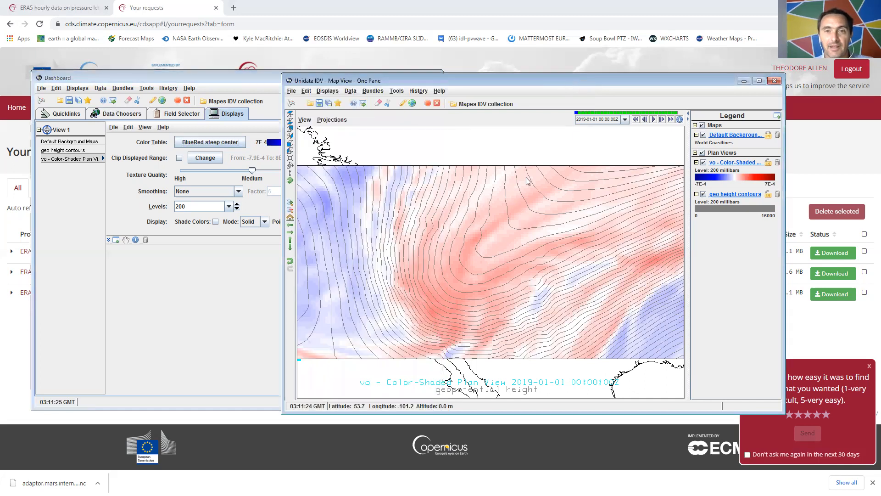
{"action": "left_click", "coordinate": [654, 119]}
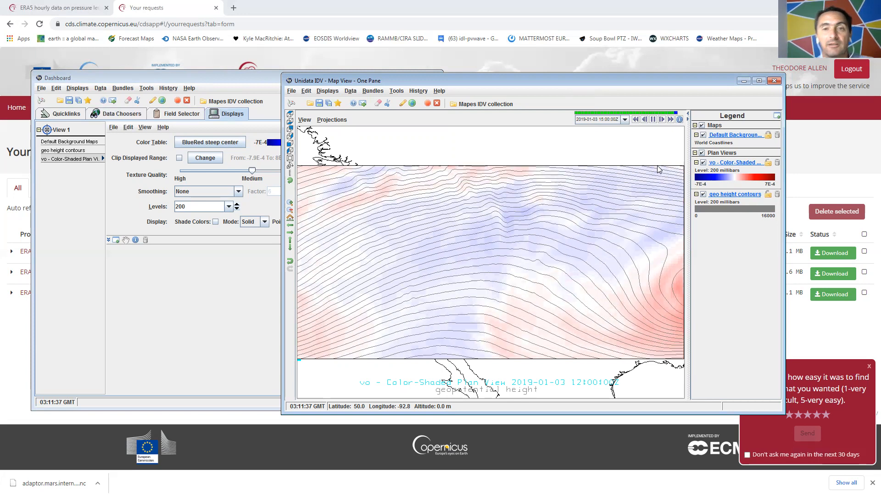
{"action": "left_click", "coordinate": [653, 119]}
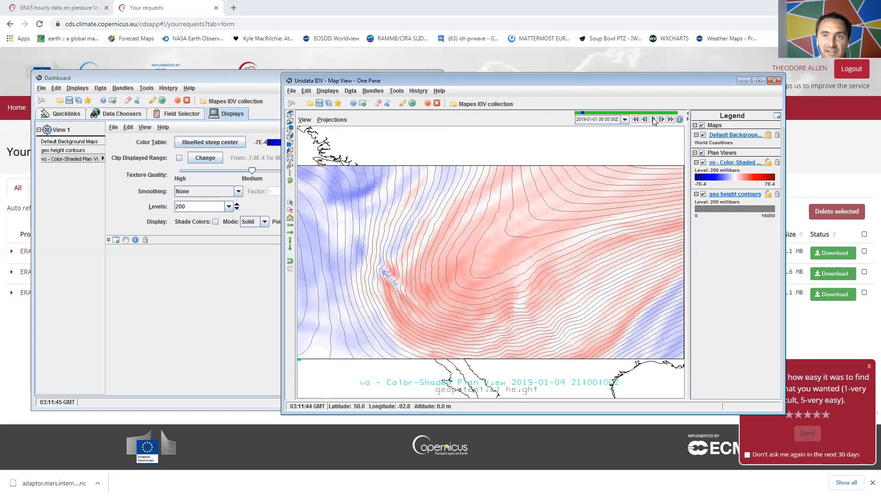
Step: Enter "rel vorticity" as the legend label in the color-shaded plan view's properties
{"action": "left_click", "coordinate": [731, 163]}
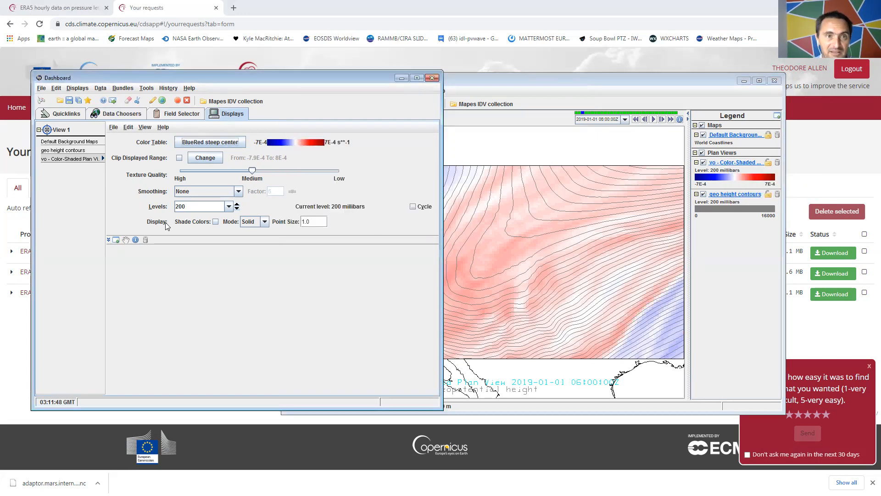
{"action": "left_click", "coordinate": [136, 239]}
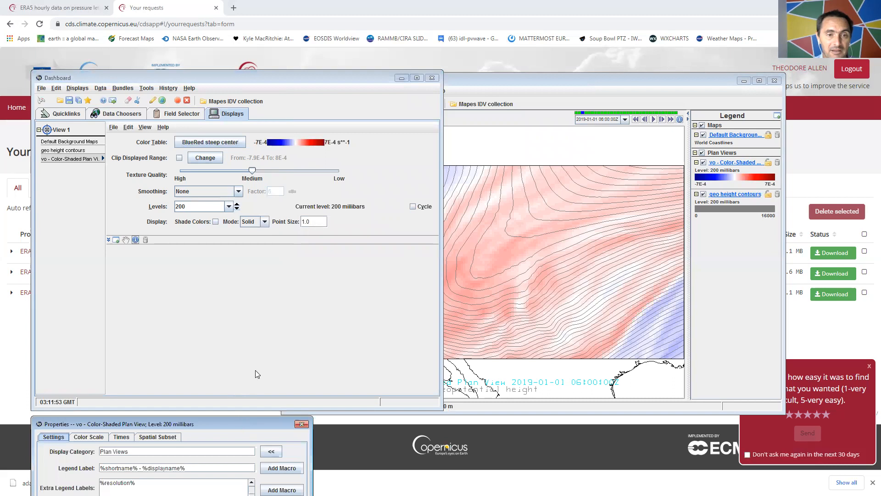
{"action": "triple_click", "coordinate": [329, 198]}
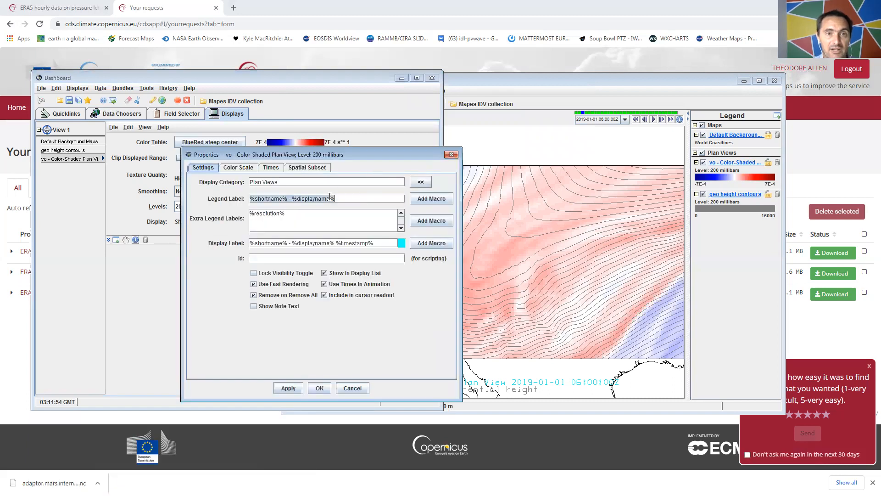
{"action": "type", "text": "rel v"}
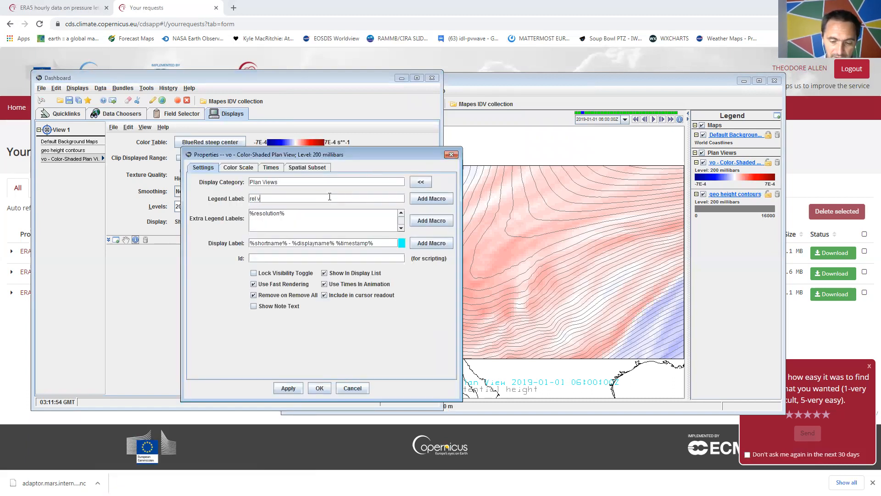
{"action": "type", "text": "orticity"}
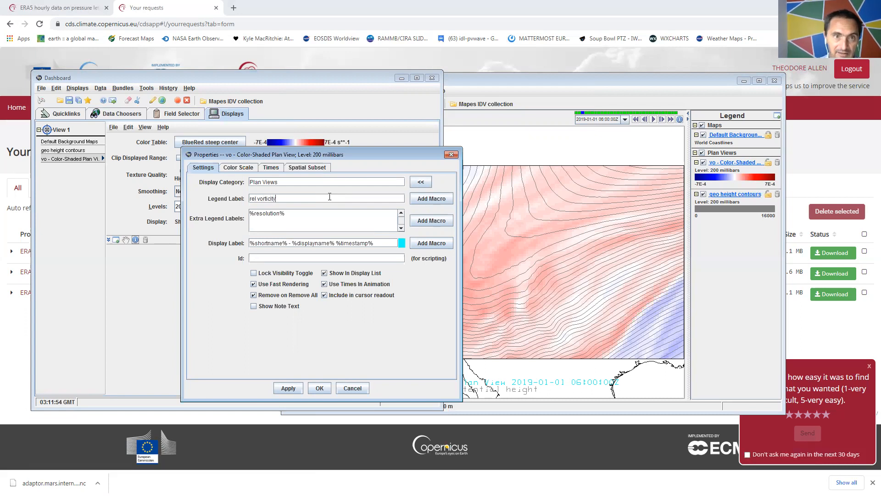
Step: Set the vorticity display label to "relative vort", color it red, and apply the properties
{"action": "triple_click", "coordinate": [316, 244]}
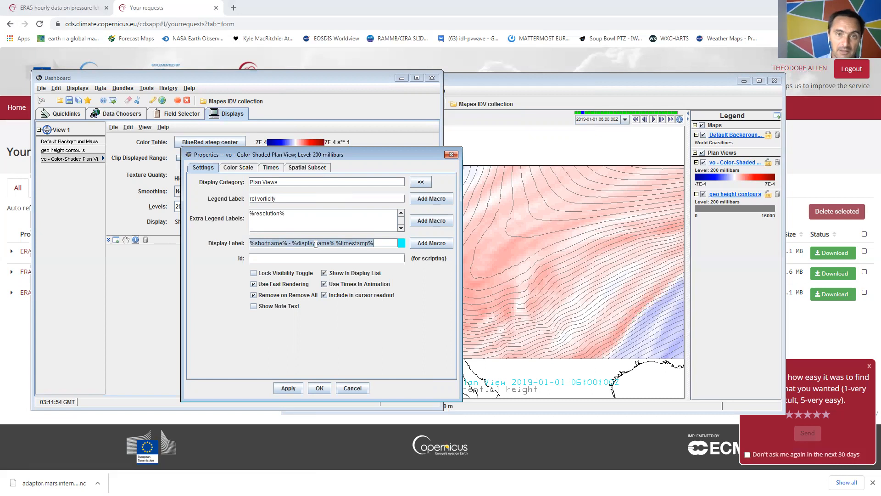
{"action": "type", "text": "relat"}
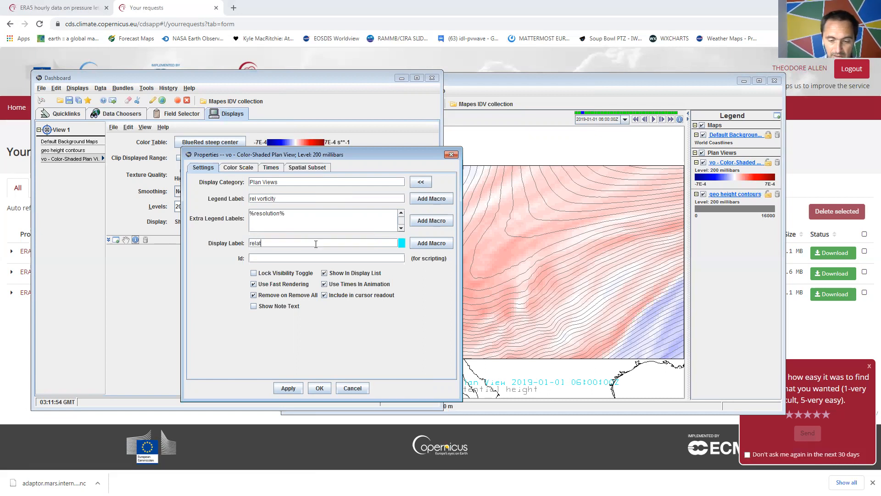
{"action": "type", "text": "ive vort"}
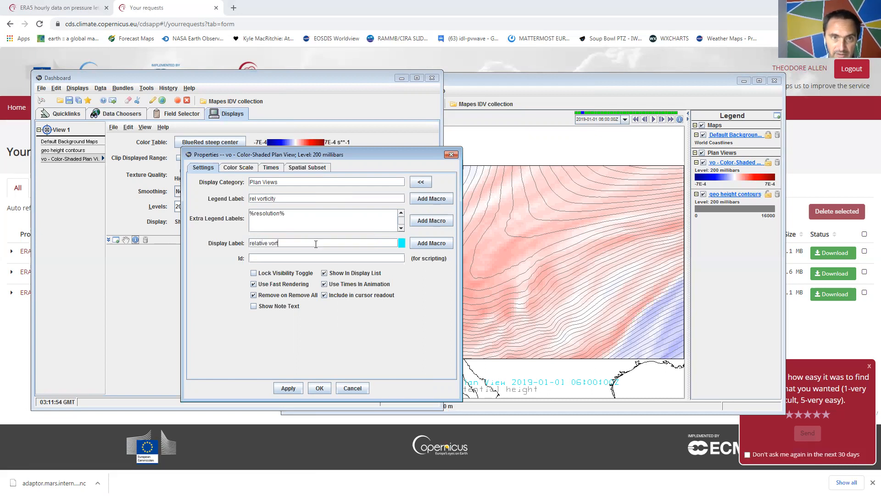
{"action": "left_click", "coordinate": [401, 242]}
{"action": "left_click", "coordinate": [415, 272]}
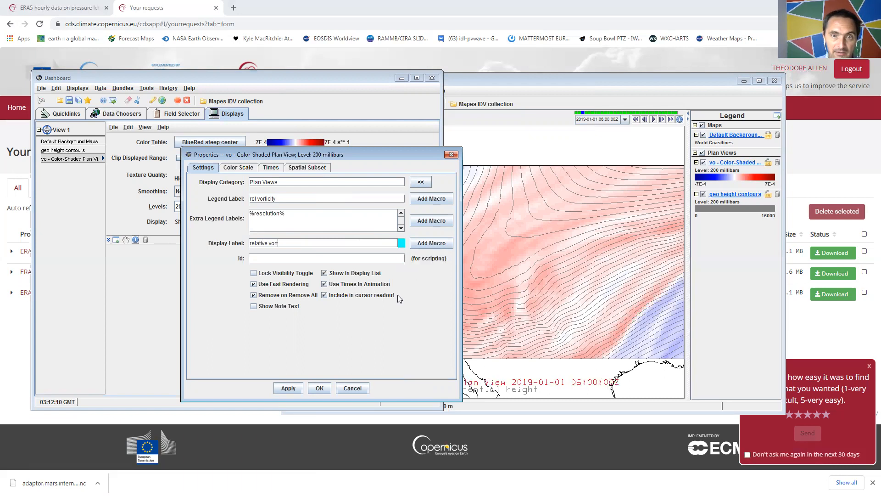
{"action": "left_click", "coordinate": [284, 387]}
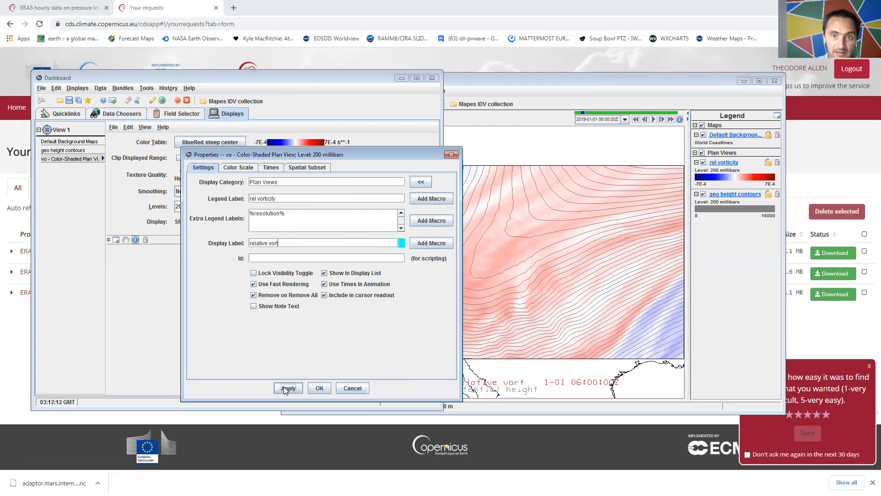
{"action": "left_click", "coordinate": [321, 387]}
Step: Bring the map view forward and toggle the rel vorticity layer's visibility off and on to compare the map
{"action": "left_click", "coordinate": [611, 79]}
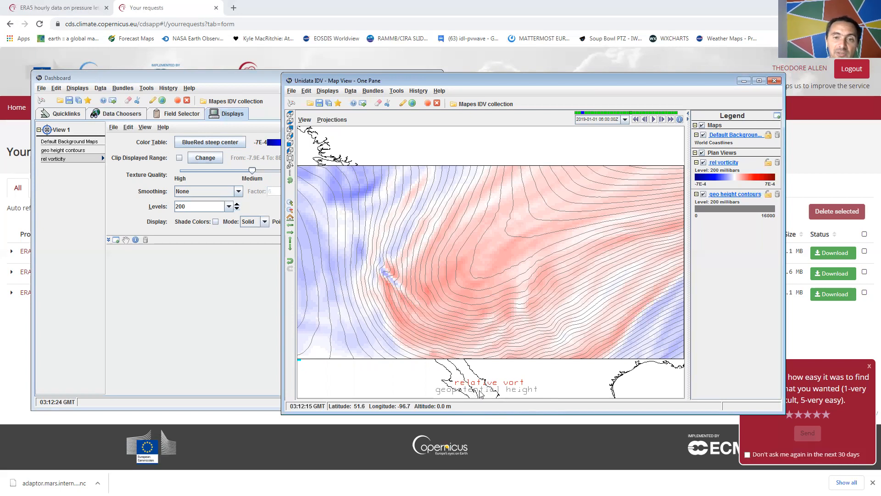
{"action": "left_click", "coordinate": [703, 162]}
{"action": "left_click", "coordinate": [703, 162]}
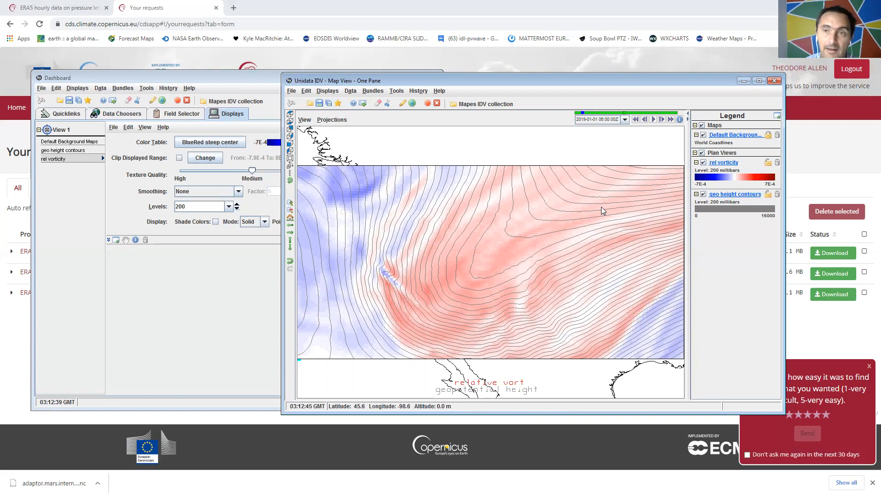
Step: Raise the default background maps' vertical position to about 0.95 and bring the map view forward
{"action": "left_click", "coordinate": [739, 136]}
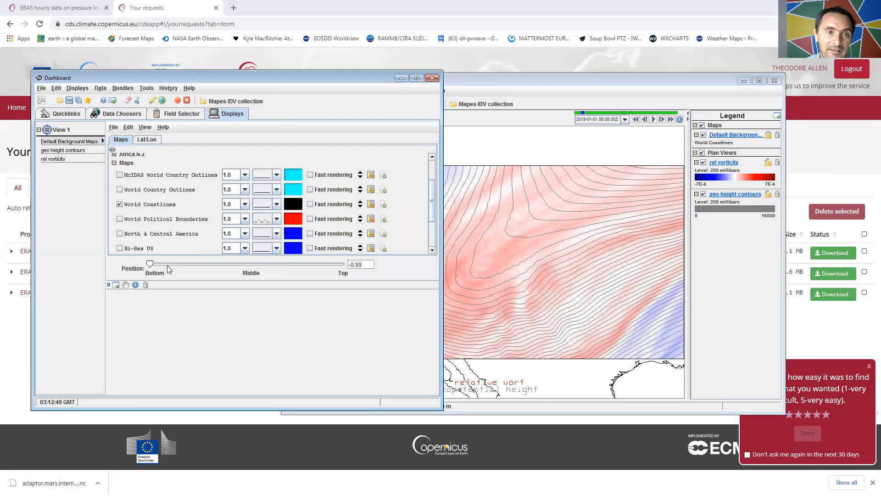
{"action": "left_click_drag", "start_coordinate": [149, 263], "coordinate": [344, 264]}
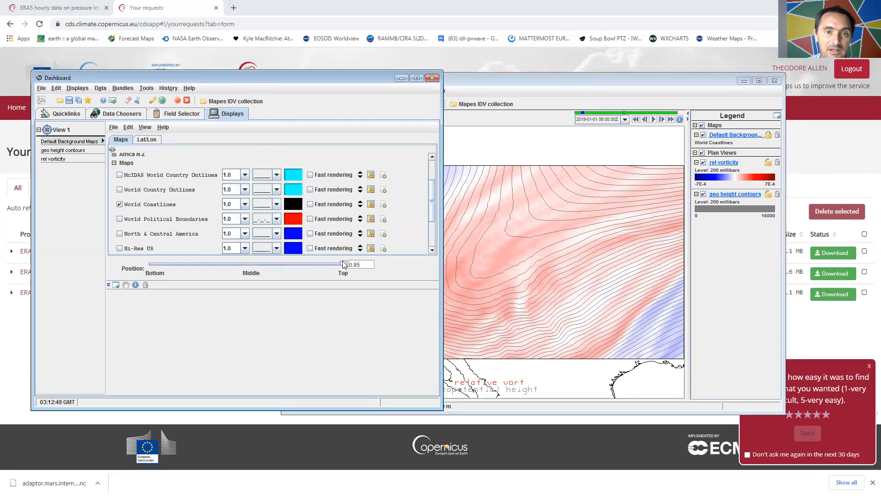
{"action": "left_click", "coordinate": [577, 79]}
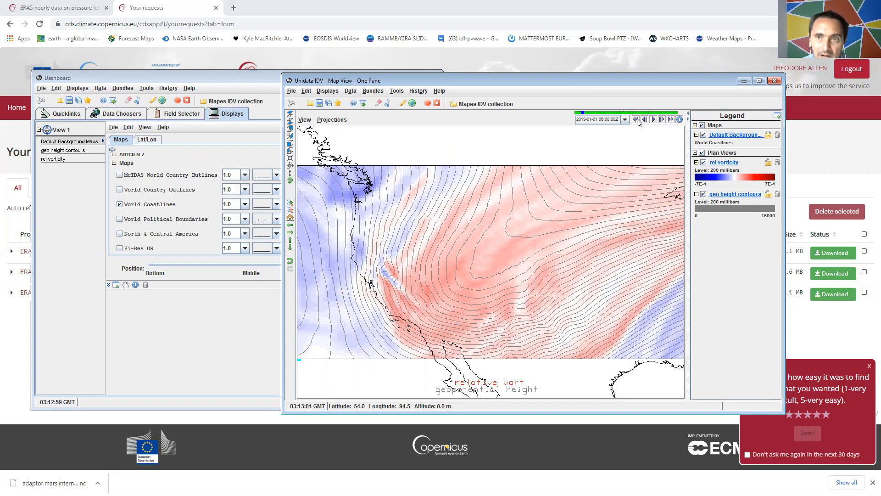
Step: Step the map animation forward three time steps to examine the vorticity and height contours over the coastlines
{"action": "left_click", "coordinate": [662, 121]}
{"action": "left_click", "coordinate": [662, 120]}
{"action": "left_click", "coordinate": [662, 120]}
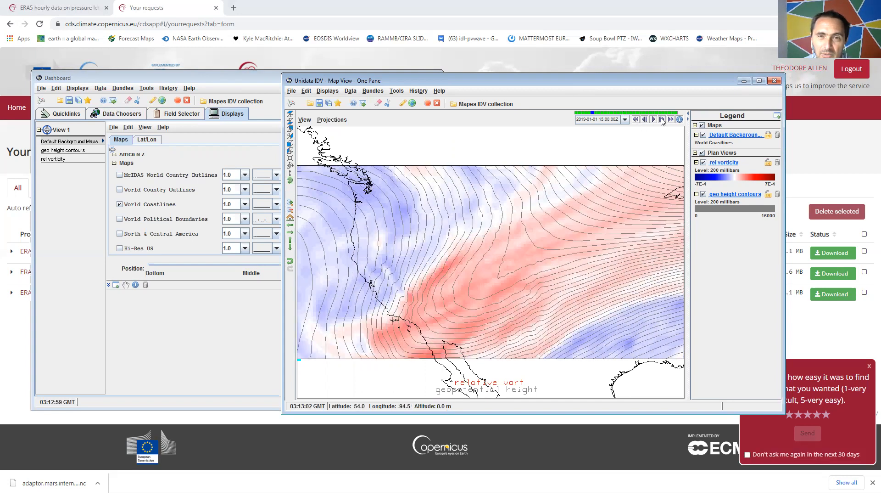
Step: Step the map animation forward from 2019-01-01 past 2019-01-03 to examine the vorticity and height contours, and return to the first time step
{"action": "left_click", "coordinate": [663, 120]}
{"action": "left_click", "coordinate": [662, 120]}
{"action": "left_click", "coordinate": [662, 120]}
{"action": "left_click", "coordinate": [663, 120]}
{"action": "left_click", "coordinate": [662, 120]}
{"action": "left_click", "coordinate": [662, 120]}
{"action": "left_click", "coordinate": [662, 120]}
{"action": "left_click", "coordinate": [662, 120]}
{"action": "left_click", "coordinate": [662, 120]}
{"action": "left_click", "coordinate": [662, 120]}
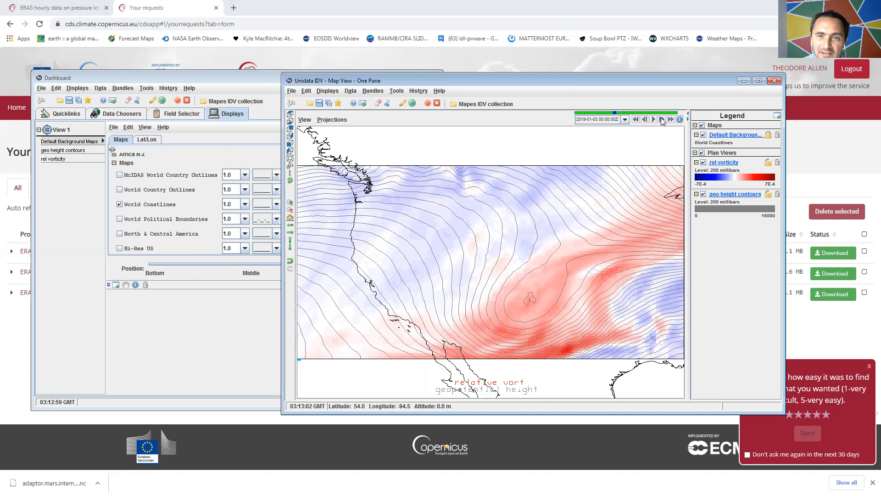
{"action": "left_click", "coordinate": [662, 120]}
{"action": "left_click", "coordinate": [662, 120]}
{"action": "left_click", "coordinate": [637, 120]}
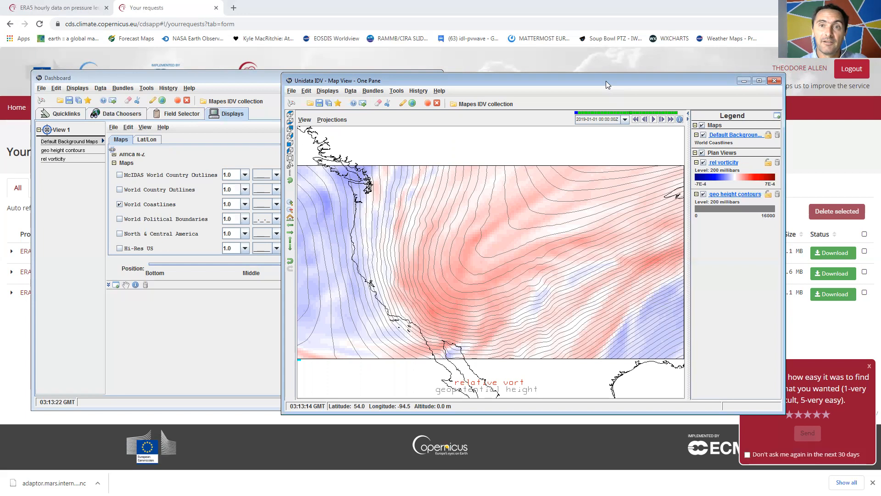
Step: Move the map view aside and expand the derived 3D grid fields of case_study_ex.nc in the Dashboard
{"action": "left_click_drag", "start_coordinate": [597, 82], "coordinate": [640, 80]}
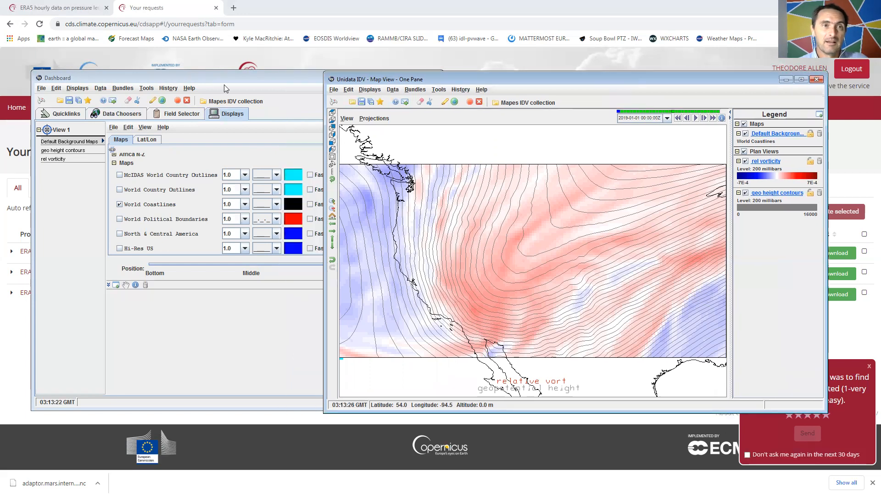
{"action": "left_click", "coordinate": [179, 115]}
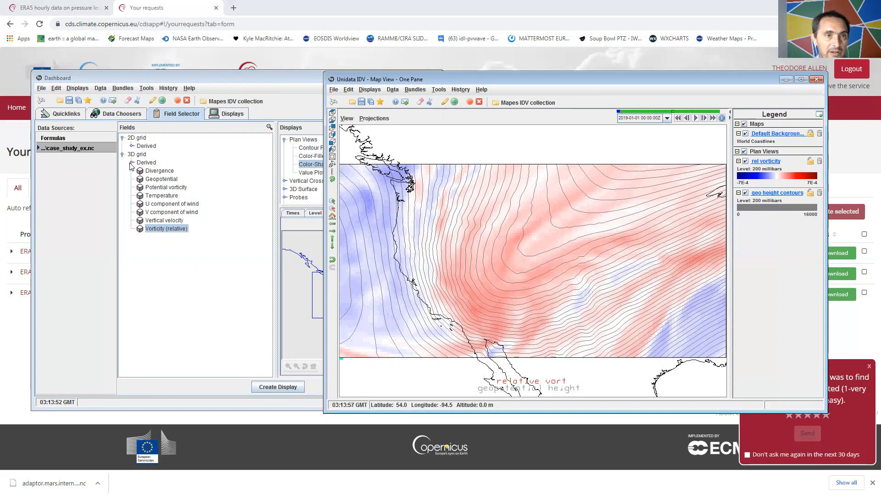
{"action": "left_click", "coordinate": [174, 116]}
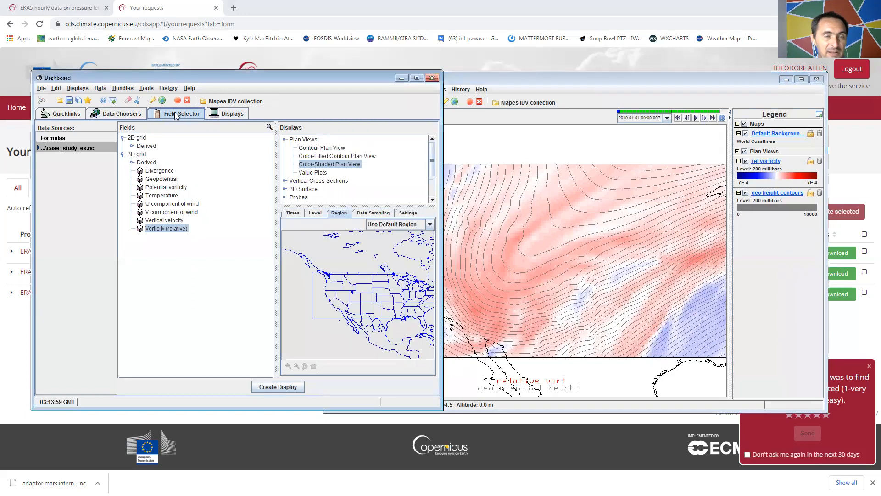
{"action": "left_click", "coordinate": [132, 163]}
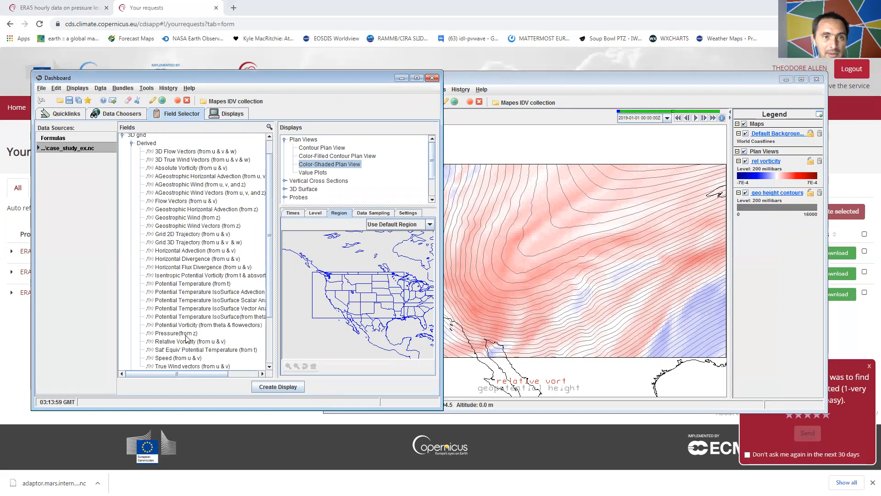
{"action": "scroll", "coordinate": [268, 169], "scroll_direction": "down", "scroll_amount": 1}
{"action": "mouse_move", "coordinate": [267, 167]}
{"action": "left_mouse_down"}
{"action": "mouse_move", "coordinate": [268, 198]}
{"action": "mouse_move", "coordinate": [265, 169]}
{"action": "mouse_move", "coordinate": [264, 178]}
{"action": "left_mouse_up"}
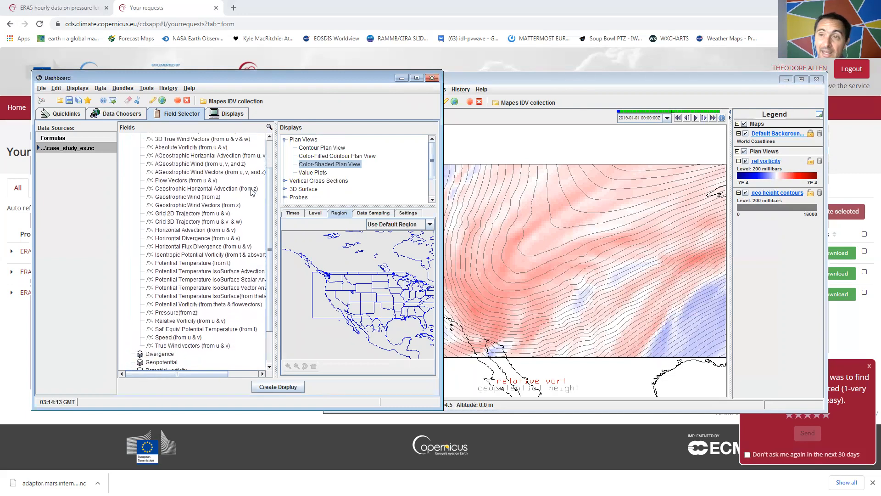
Step: Create a color-filled contour plan view of the derived Speed (from u & v) field
{"action": "left_click", "coordinate": [178, 337]}
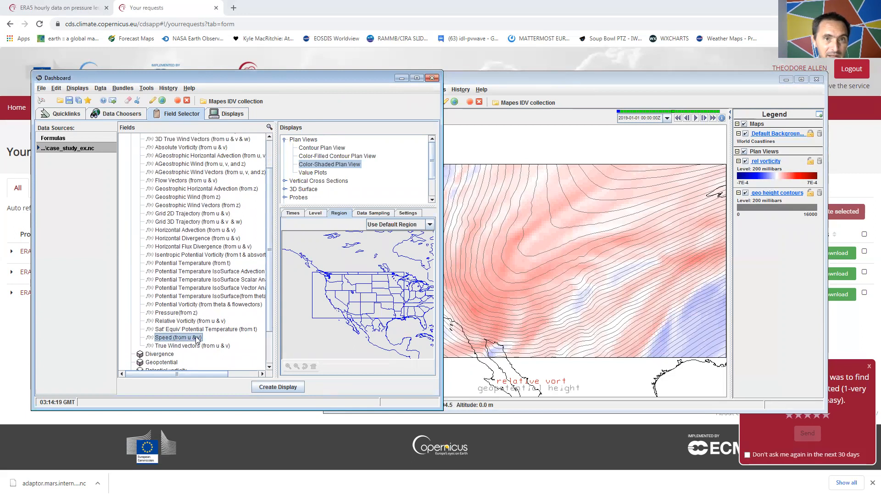
{"action": "left_click", "coordinate": [327, 156]}
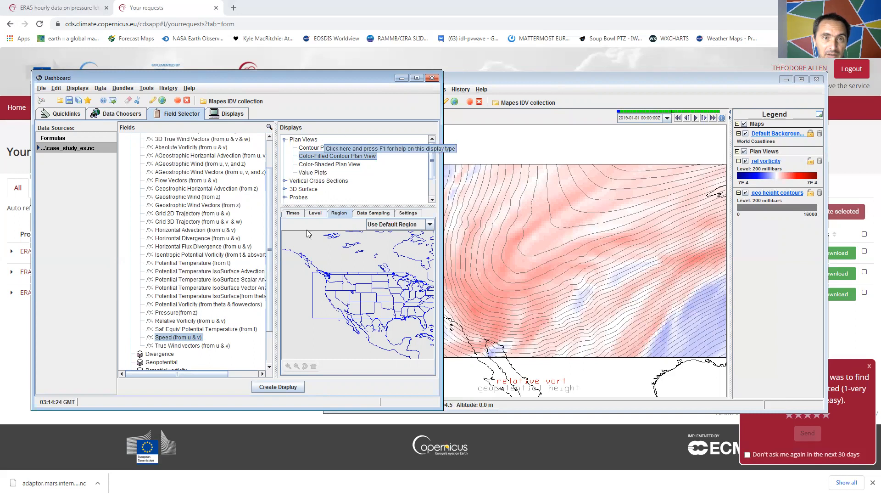
{"action": "left_click", "coordinate": [294, 216]}
{"action": "left_click", "coordinate": [315, 213]}
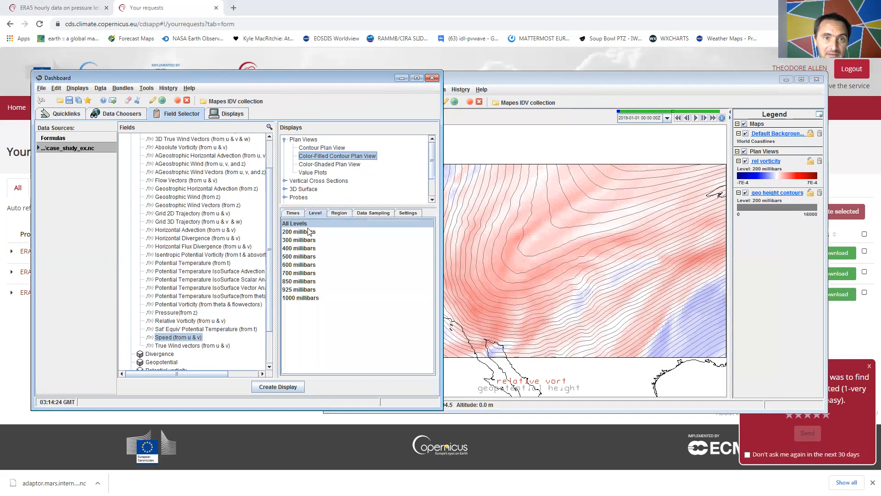
{"action": "left_click", "coordinate": [337, 214]}
{"action": "left_click", "coordinate": [268, 387]}
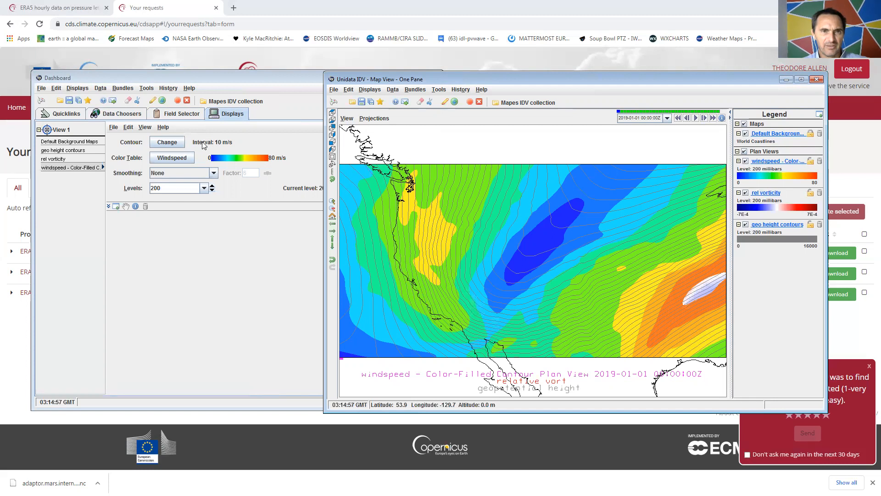
Step: Set the wind speed display's contour interval to 2 m/s and apply it
{"action": "left_click", "coordinate": [167, 142]}
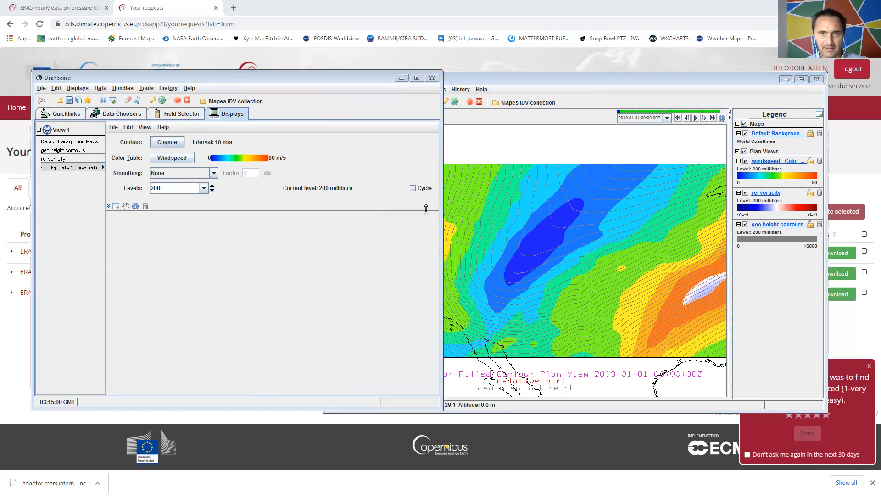
{"action": "left_click_drag", "start_coordinate": [391, 141], "coordinate": [393, 291]}
{"action": "left_click_drag", "start_coordinate": [396, 298], "coordinate": [391, 69]}
{"action": "double_click", "coordinate": [404, 195]}
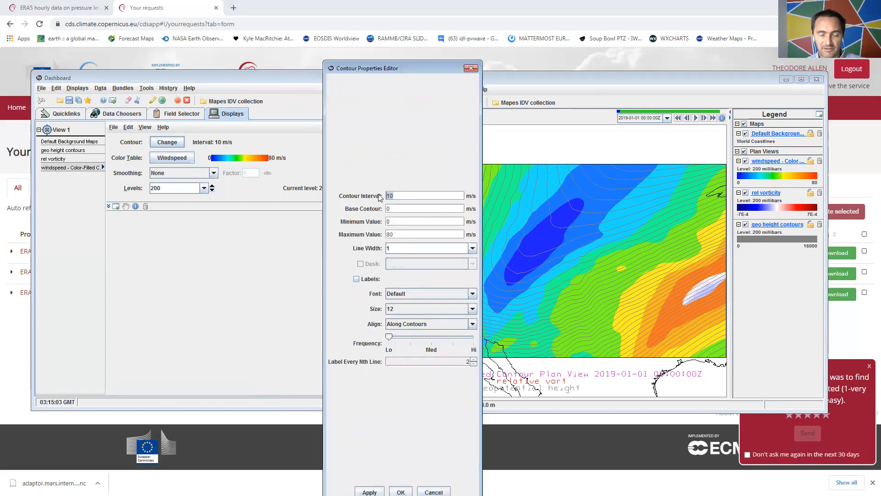
{"action": "type", "text": "2"}
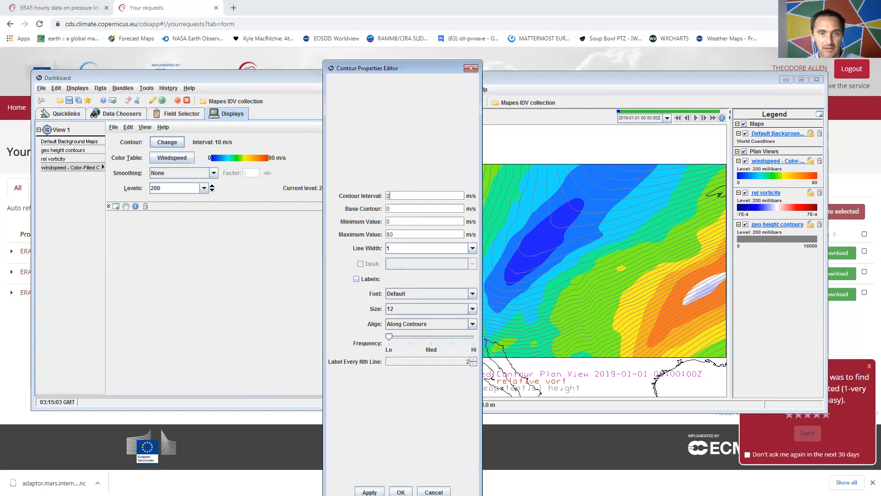
{"action": "left_click", "coordinate": [369, 491]}
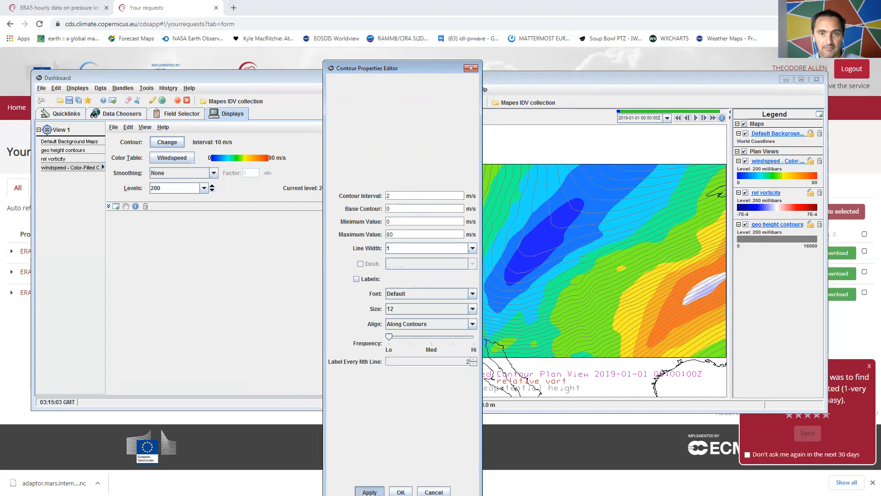
{"action": "left_click", "coordinate": [400, 491]}
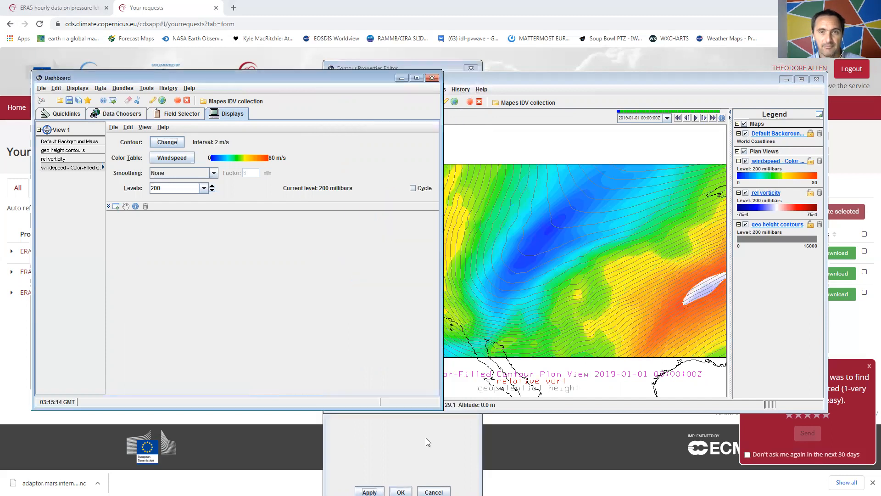
{"action": "left_click", "coordinate": [622, 80]}
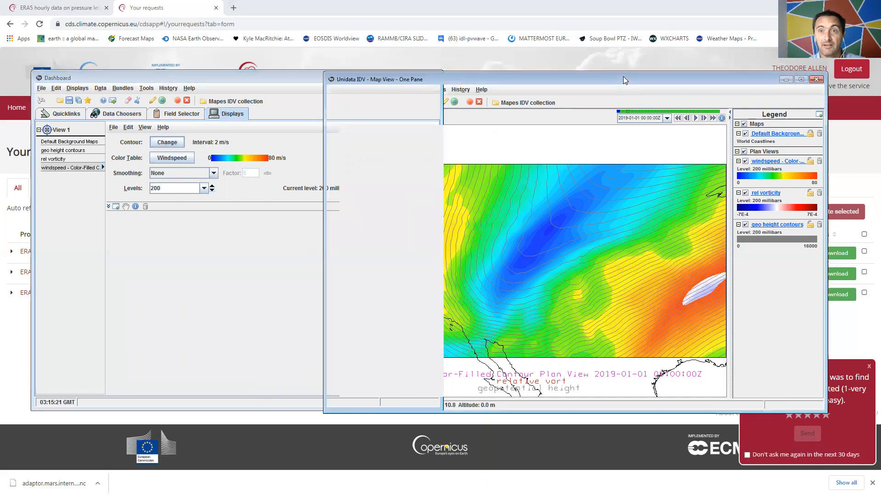
{"action": "left_click", "coordinate": [696, 118]}
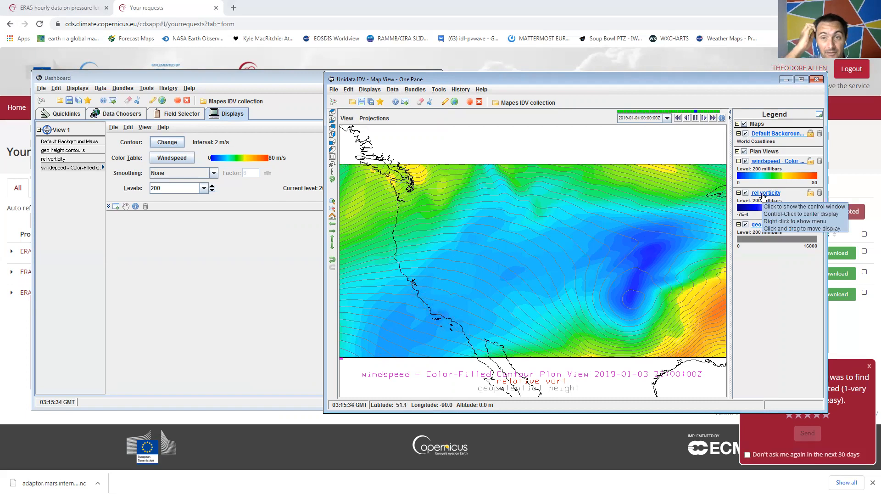
{"action": "left_click", "coordinate": [694, 118]}
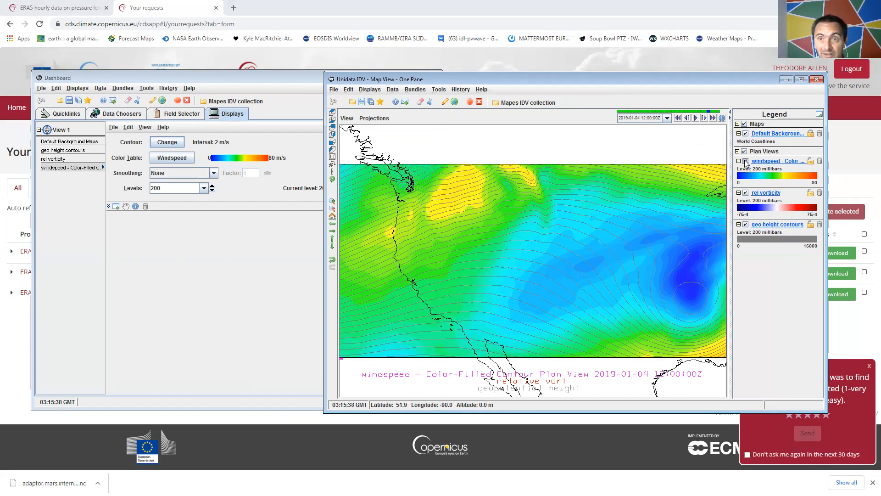
Step: Toggle the wind speed layer off and on to compare it with the vorticity underneath, leaving it shown
{"action": "left_click", "coordinate": [746, 161]}
{"action": "left_click", "coordinate": [745, 161]}
{"action": "left_click", "coordinate": [746, 161]}
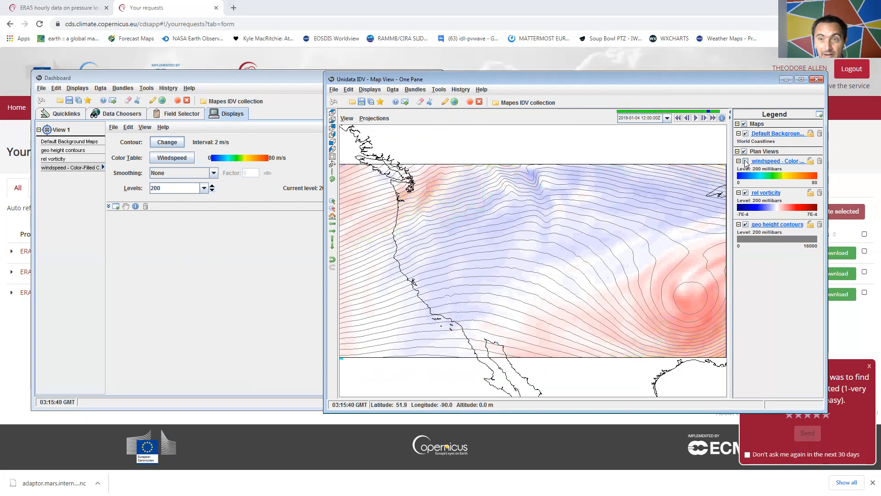
{"action": "left_click", "coordinate": [746, 162]}
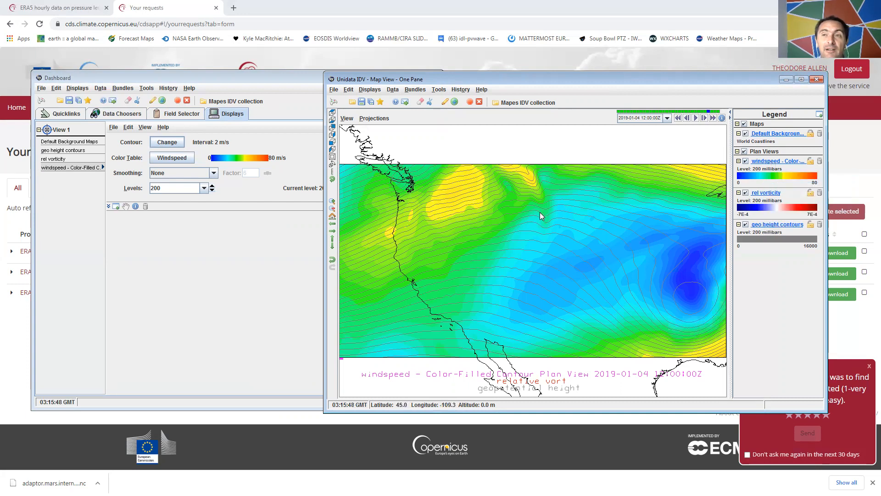
Step: Set the wind speed contours' minimum value to 60 m/s and maximum value to 100 m/s, and apply the changes
{"action": "left_click", "coordinate": [783, 161]}
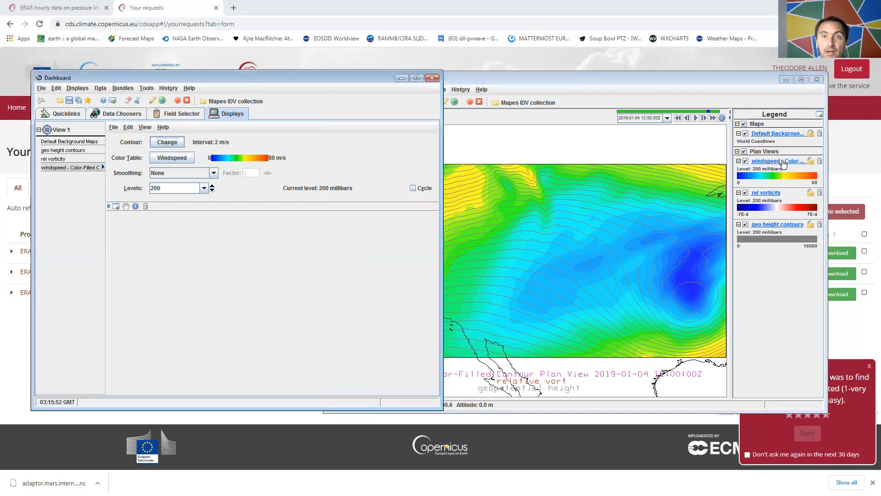
{"action": "left_click", "coordinate": [177, 144]}
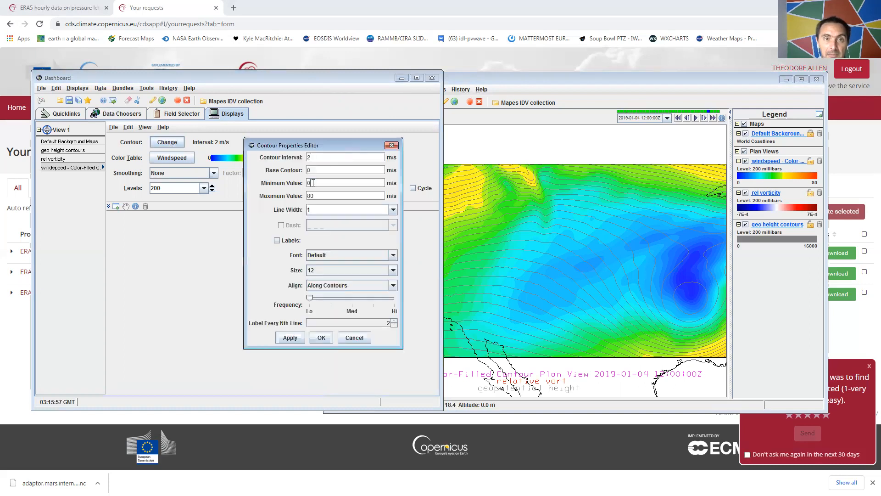
{"action": "key", "text": "BackSpace"}
{"action": "type", "text": "60"}
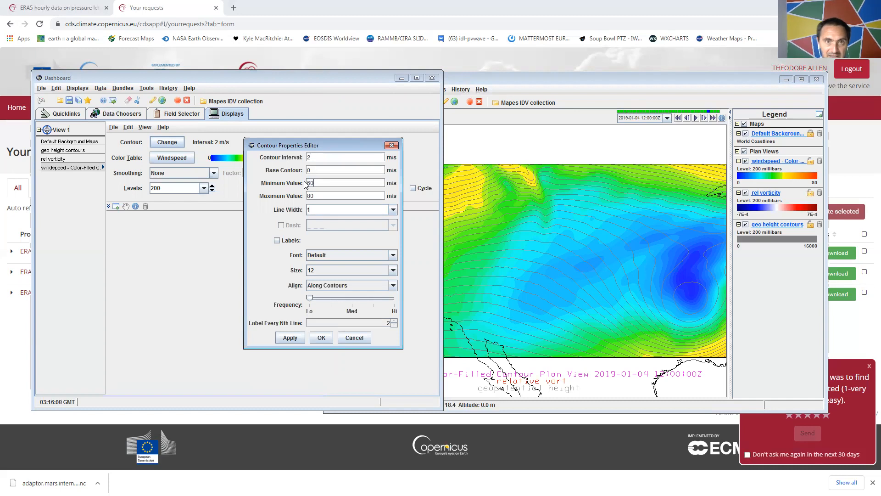
{"action": "double_click", "coordinate": [310, 195]}
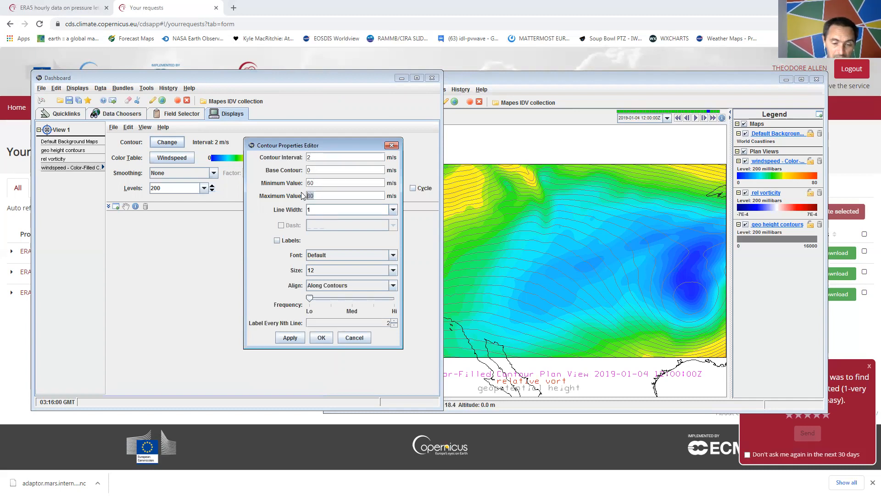
{"action": "type", "text": "100"}
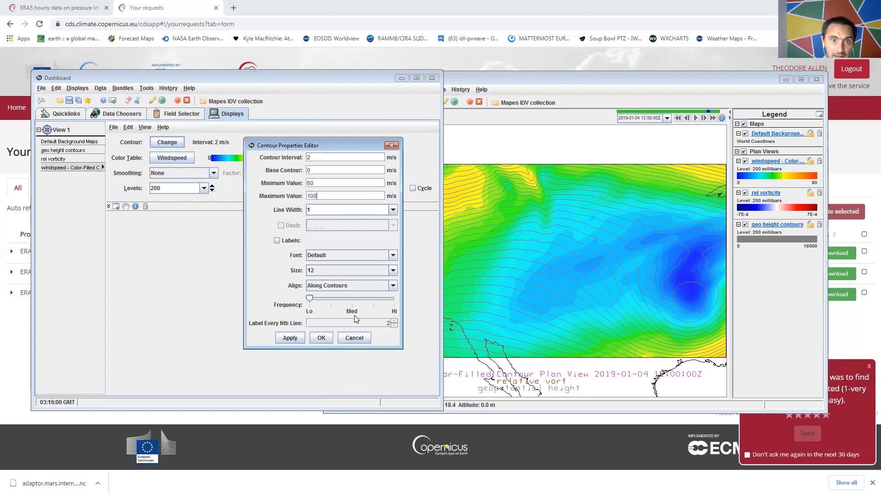
{"action": "left_click", "coordinate": [294, 339]}
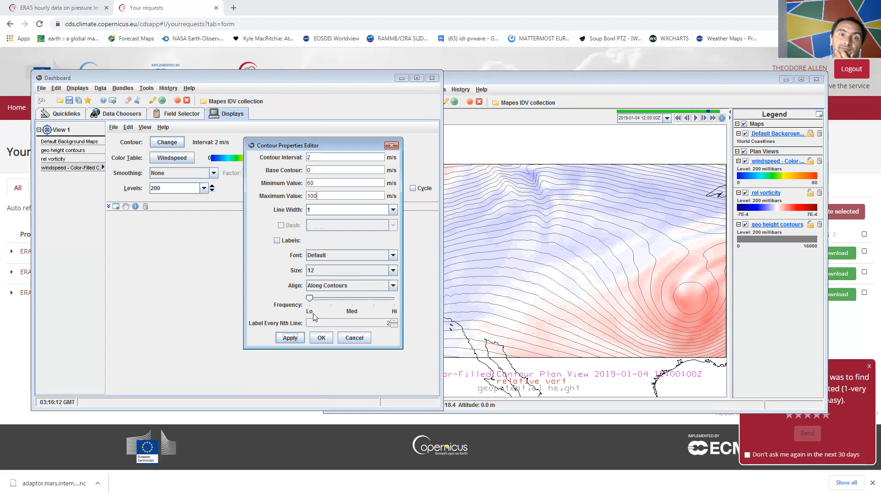
{"action": "left_click", "coordinate": [322, 337]}
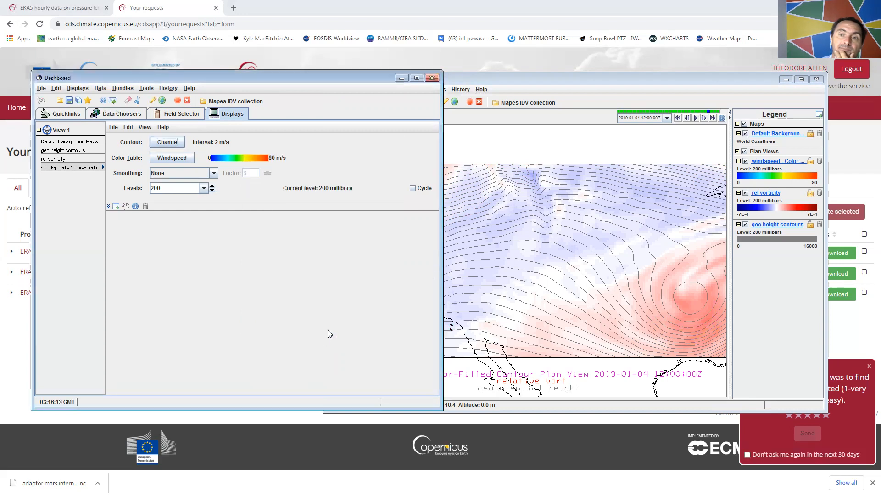
Step: Step the map animation through the full time series to examine the wind speed band over the vorticity, and return to the first time step
{"action": "left_click", "coordinate": [704, 118]}
{"action": "left_click", "coordinate": [704, 118]}
{"action": "left_click", "coordinate": [705, 118]}
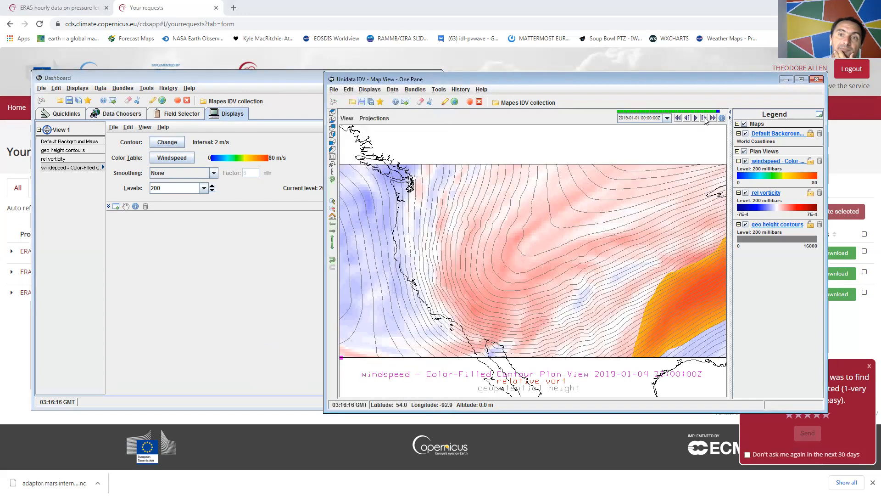
{"action": "left_click", "coordinate": [704, 118]}
{"action": "left_click", "coordinate": [704, 118]}
{"action": "left_click", "coordinate": [704, 118]}
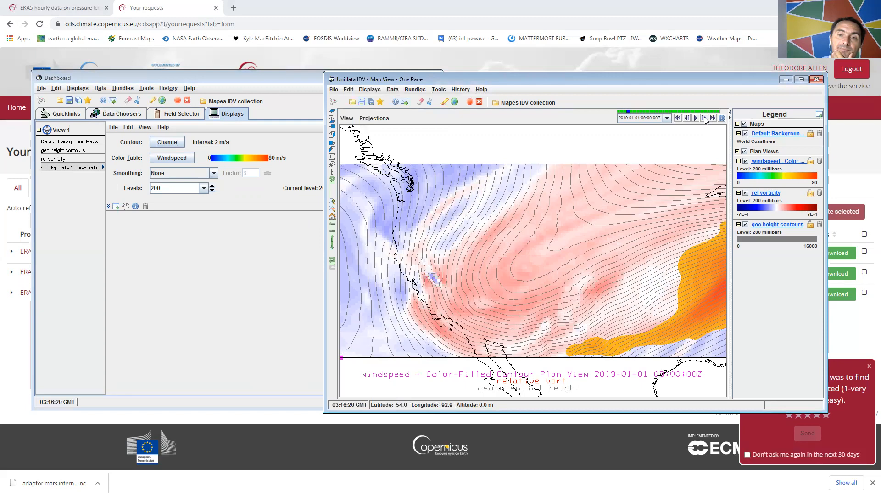
{"action": "left_click", "coordinate": [704, 118]}
{"action": "left_click", "coordinate": [704, 118]}
{"action": "left_click", "coordinate": [704, 118]}
{"action": "left_click", "coordinate": [704, 118]}
{"action": "left_click", "coordinate": [704, 117]}
{"action": "left_click", "coordinate": [704, 118]}
{"action": "left_click", "coordinate": [704, 118]}
{"action": "left_click", "coordinate": [703, 118]}
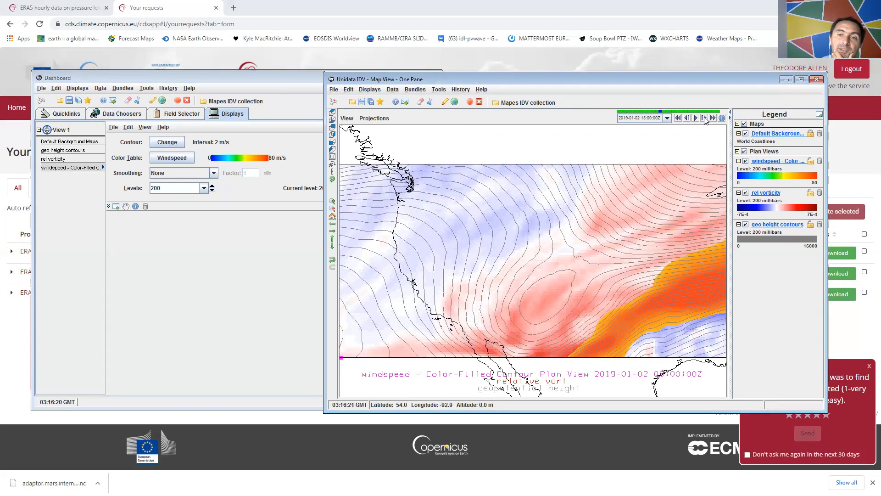
{"action": "left_click", "coordinate": [704, 118]}
{"action": "left_click", "coordinate": [704, 118]}
{"action": "left_click", "coordinate": [704, 118]}
{"action": "left_click", "coordinate": [704, 118]}
{"action": "left_click", "coordinate": [704, 118]}
{"action": "left_click", "coordinate": [704, 118]}
{"action": "left_click", "coordinate": [704, 118]}
{"action": "left_click", "coordinate": [704, 118]}
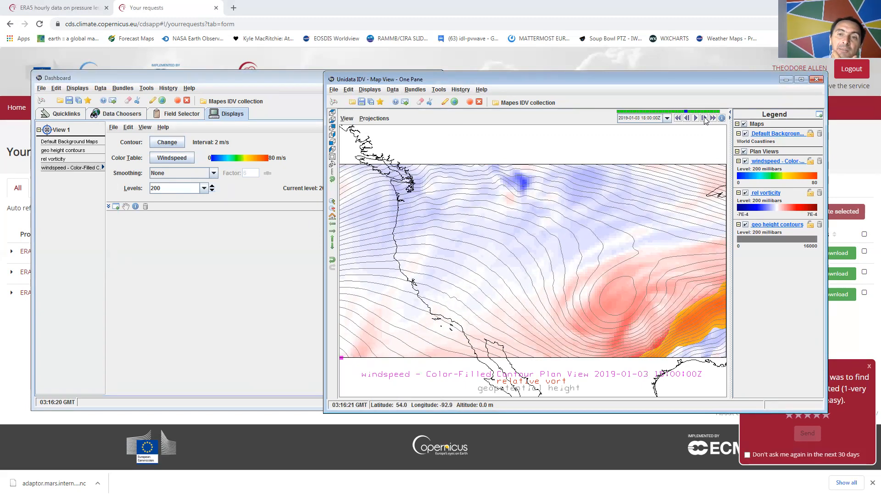
{"action": "left_click", "coordinate": [704, 118]}
{"action": "left_click", "coordinate": [704, 118]}
{"action": "left_click", "coordinate": [704, 118]}
{"action": "left_click", "coordinate": [704, 118]}
{"action": "left_click", "coordinate": [704, 118]}
{"action": "left_click", "coordinate": [704, 118]}
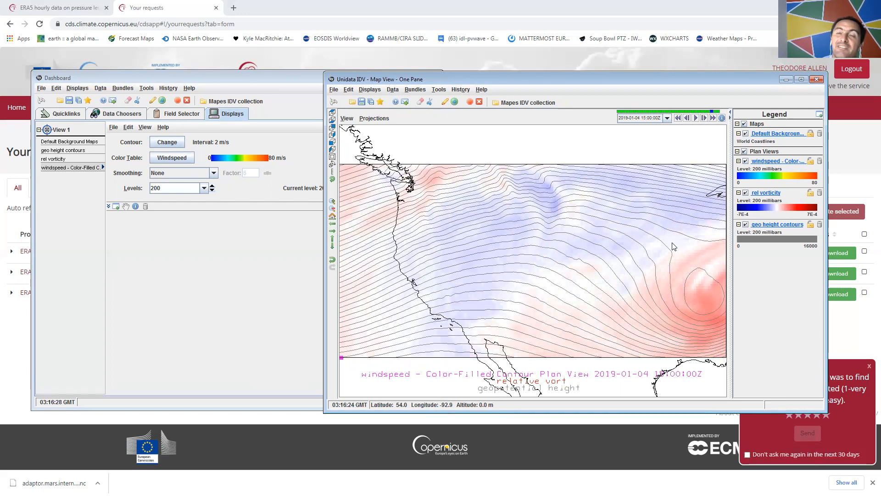
{"action": "left_click", "coordinate": [677, 118]}
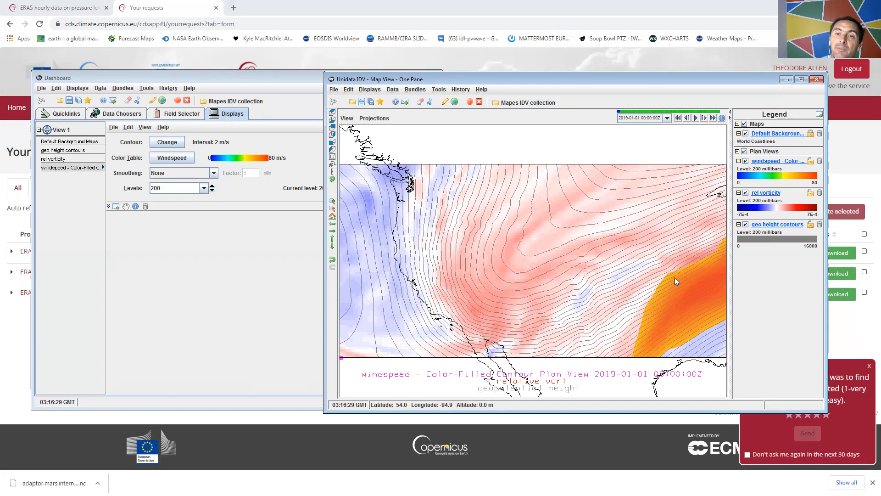
Step: Toggle the wind speed layer's visibility at the first time step to compare the map with and without the high-speed band
{"action": "left_click", "coordinate": [745, 161]}
{"action": "left_click", "coordinate": [745, 161]}
{"action": "left_click", "coordinate": [746, 162]}
{"action": "left_click", "coordinate": [745, 161]}
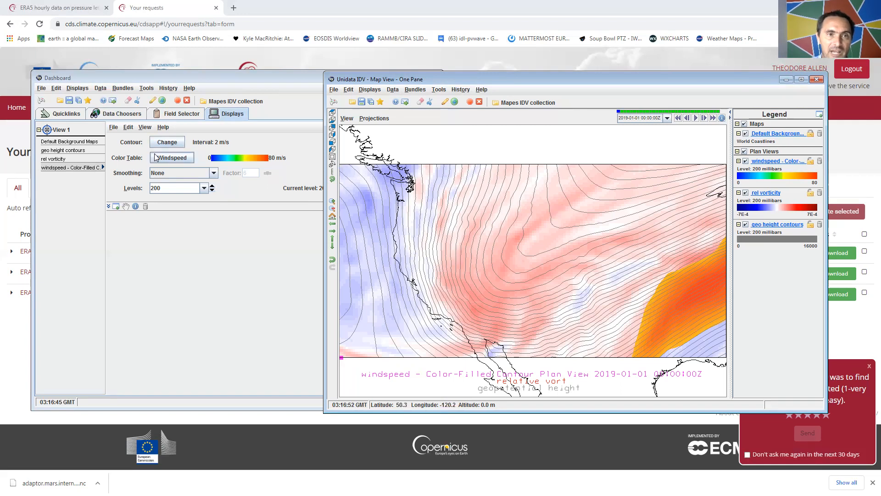
Step: Edit the wind speed color table to set its range to 60–100 m/s, and apply it
{"action": "left_click", "coordinate": [175, 157]}
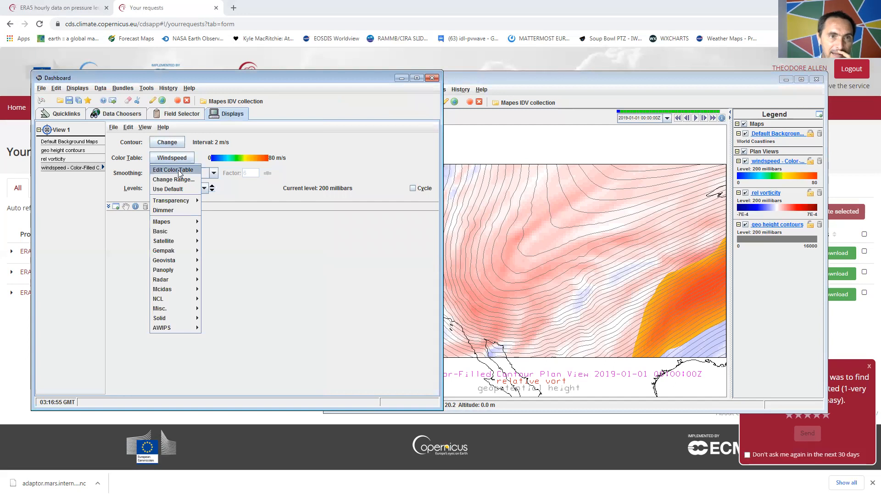
{"action": "left_click", "coordinate": [179, 169]}
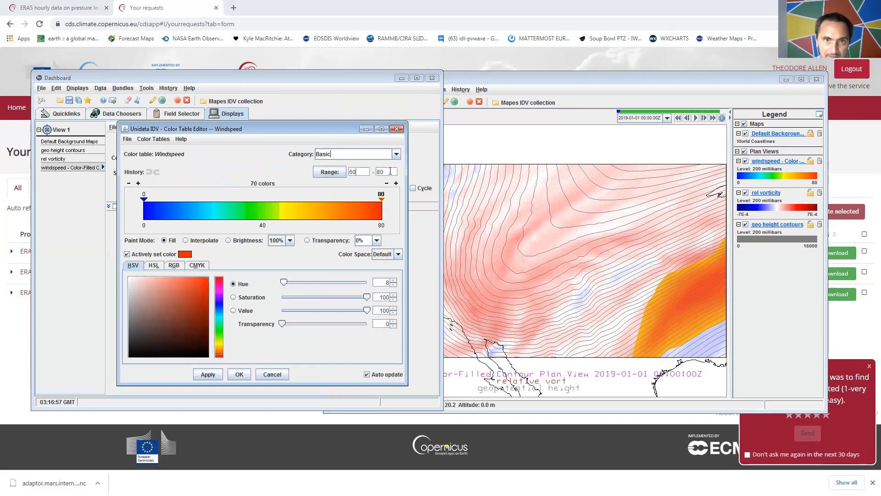
{"action": "left_click_drag", "start_coordinate": [378, 171], "coordinate": [377, 171]}
{"action": "type", "text": "100"}
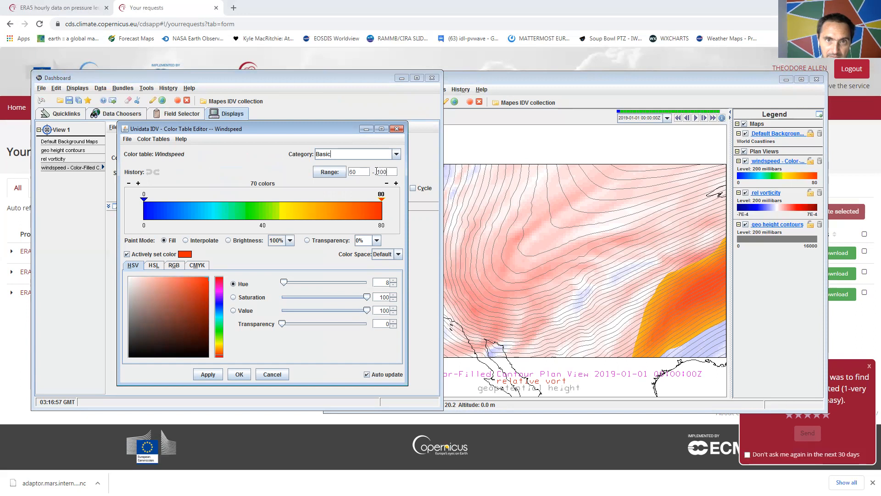
{"action": "left_click", "coordinate": [207, 373]}
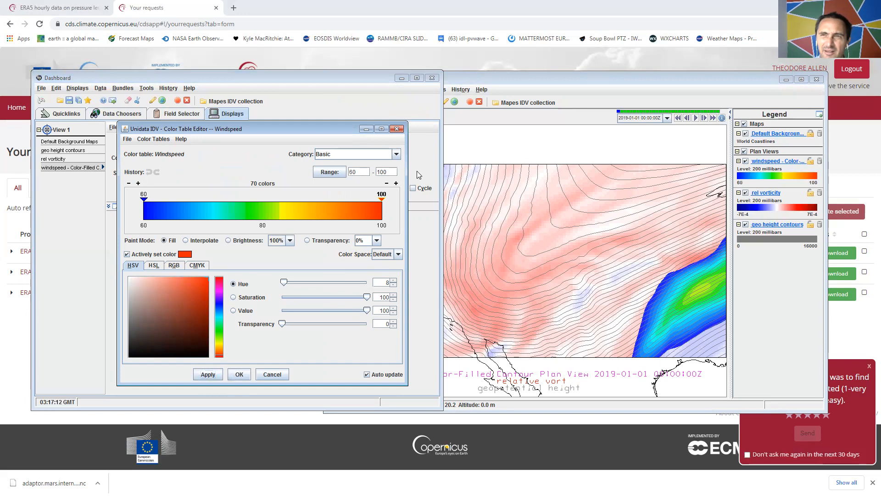
Step: Set the wind speed color table's upper range limit to 80 m/s, apply it and close the editor
{"action": "double_click", "coordinate": [384, 171]}
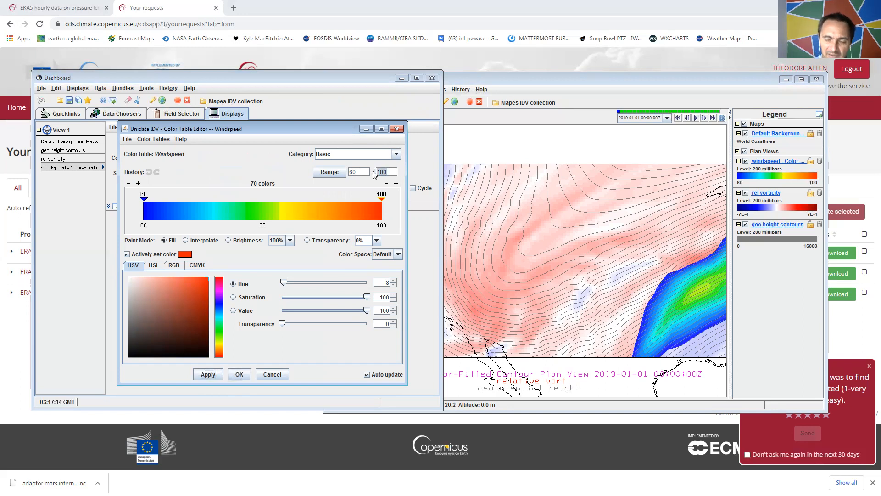
{"action": "type", "text": "80"}
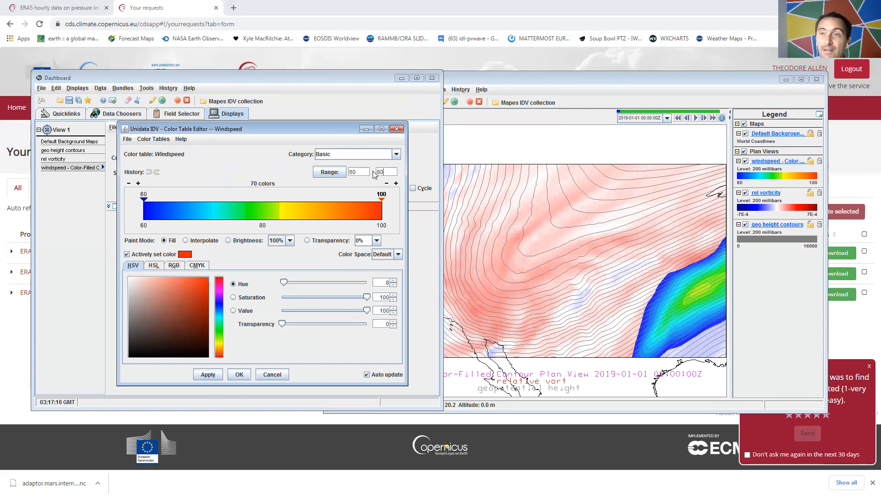
{"action": "left_click", "coordinate": [210, 374]}
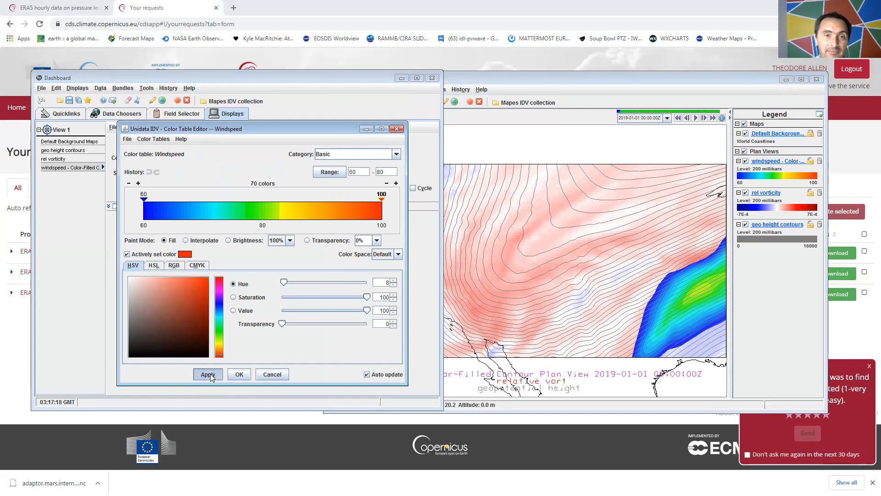
{"action": "left_click", "coordinate": [238, 374]}
Step: Play the map animation to examine the recolored wind speed band, and return to the first time step
{"action": "left_click_drag", "start_coordinate": [694, 78], "coordinate": [655, 70]}
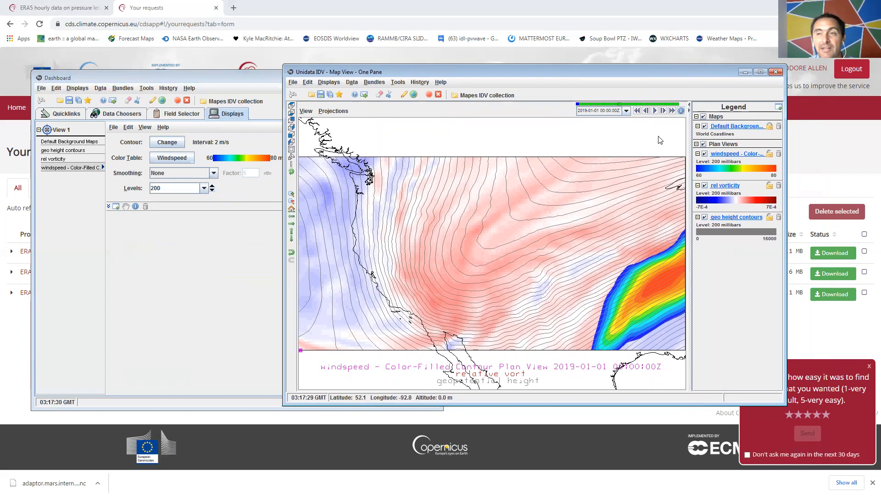
{"action": "left_click", "coordinate": [663, 111]}
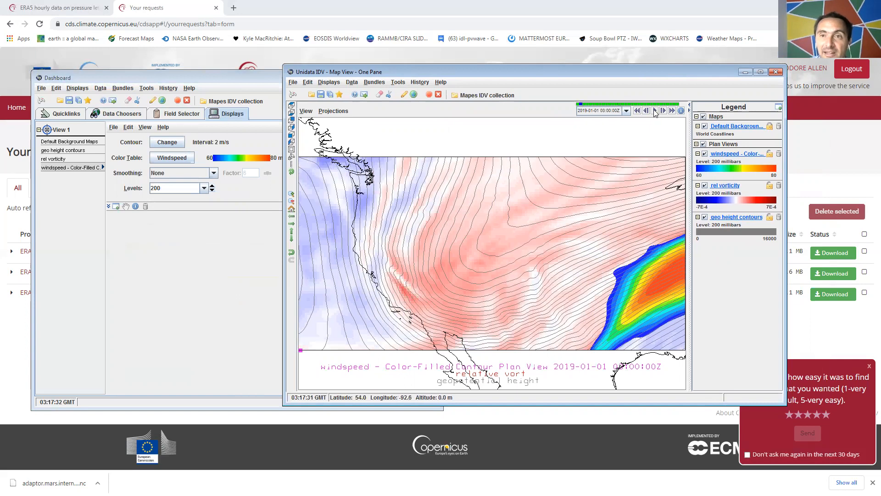
{"action": "left_click", "coordinate": [655, 111]}
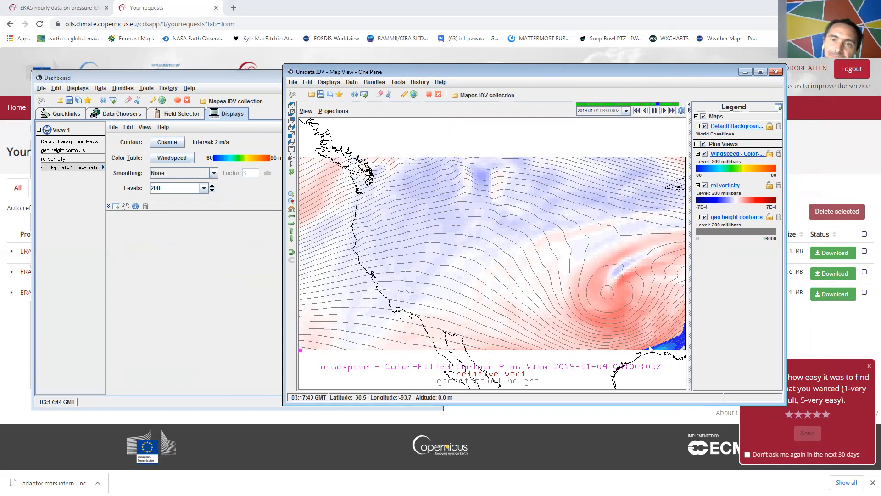
{"action": "left_click", "coordinate": [653, 111]}
{"action": "left_click", "coordinate": [637, 111]}
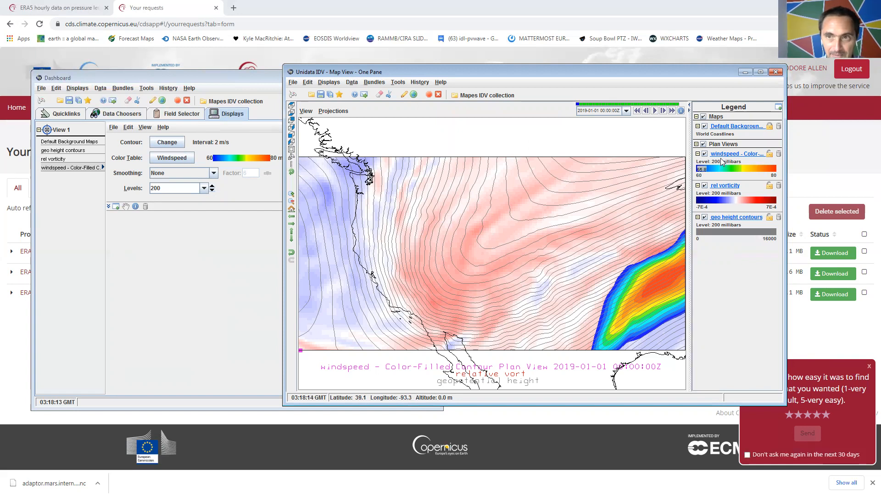
Step: Hide and show the wind speed layer at the first time step to view the vorticity beneath its colored band
{"action": "left_click", "coordinate": [705, 154]}
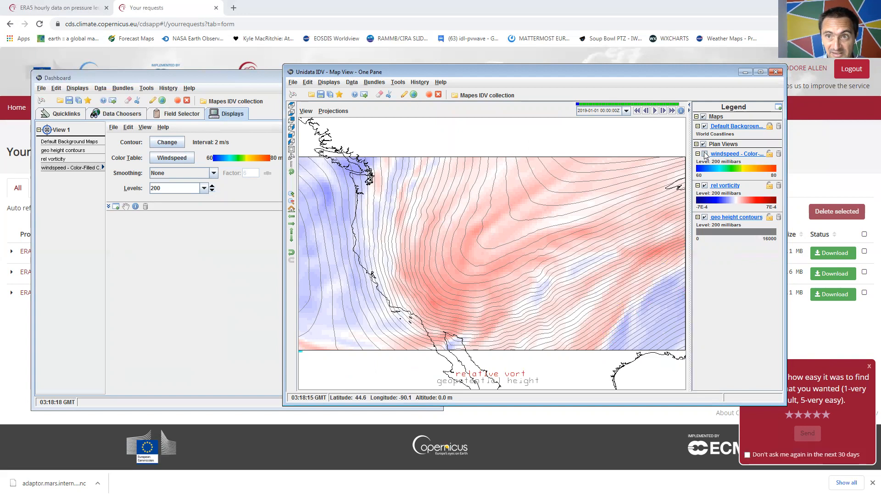
{"action": "left_click", "coordinate": [704, 153]}
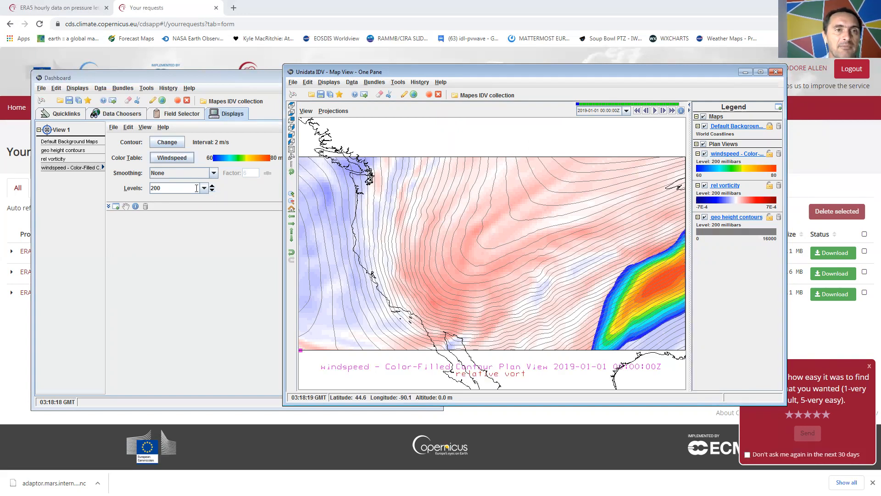
{"action": "mouse_move", "coordinate": [750, 166]}
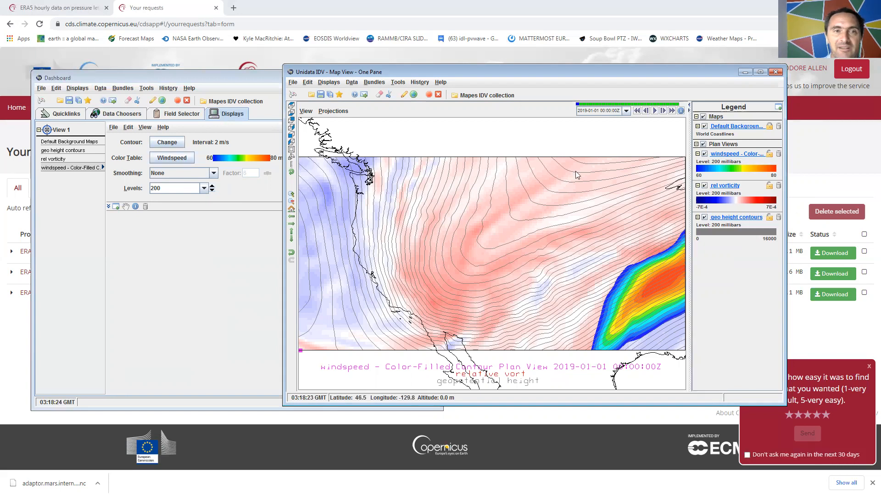
{"action": "left_click", "coordinate": [168, 159]}
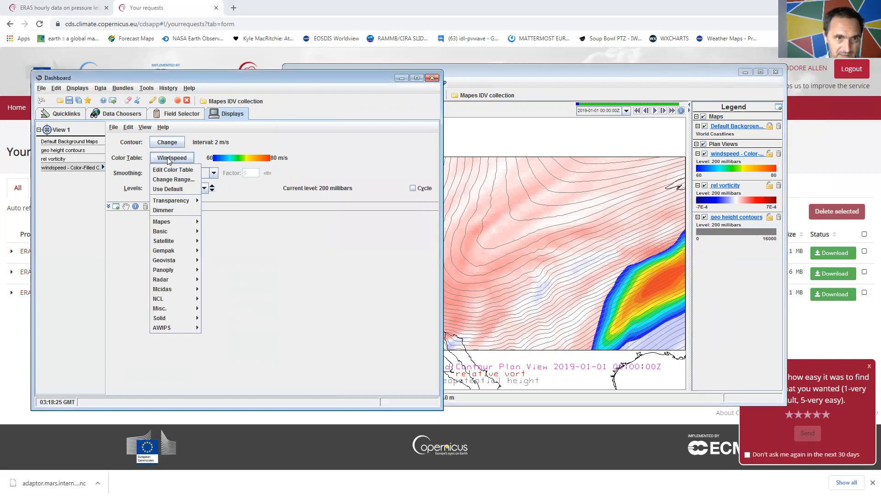
{"action": "left_click", "coordinate": [170, 169]}
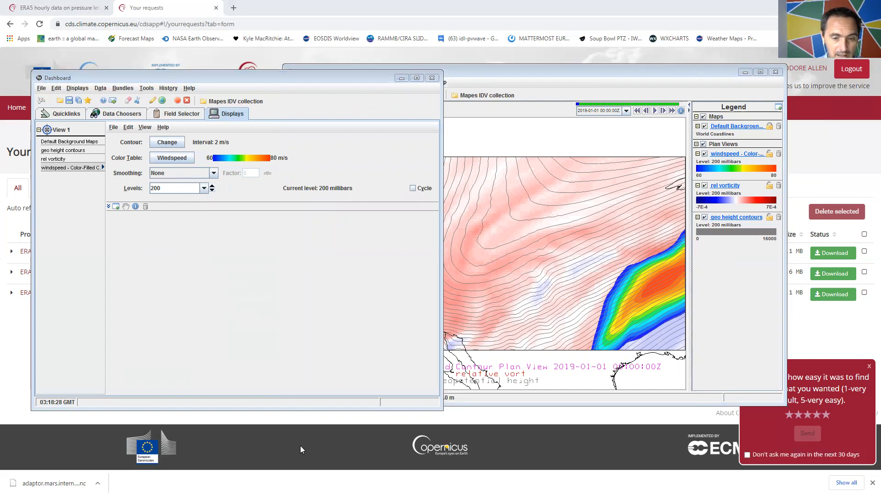
{"action": "left_click", "coordinate": [246, 450]}
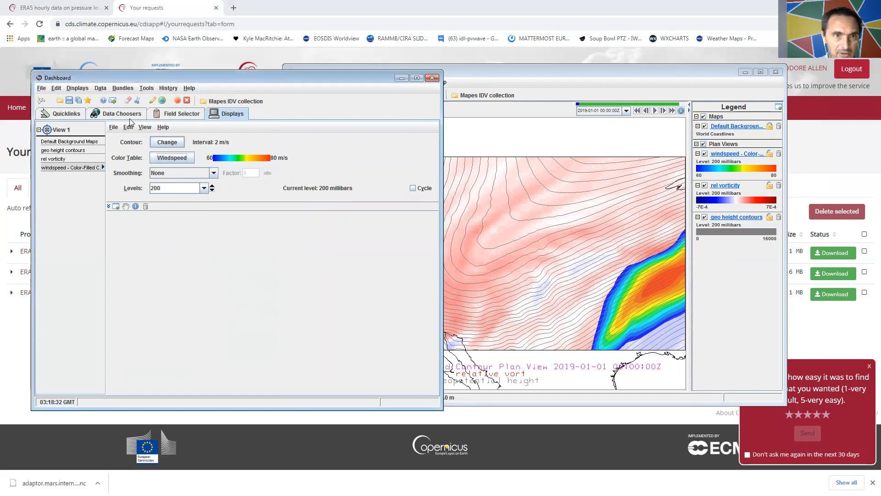
Step: Set the wind speed color table's transparency to 70% and bring the map view to the front
{"action": "left_click", "coordinate": [168, 158]}
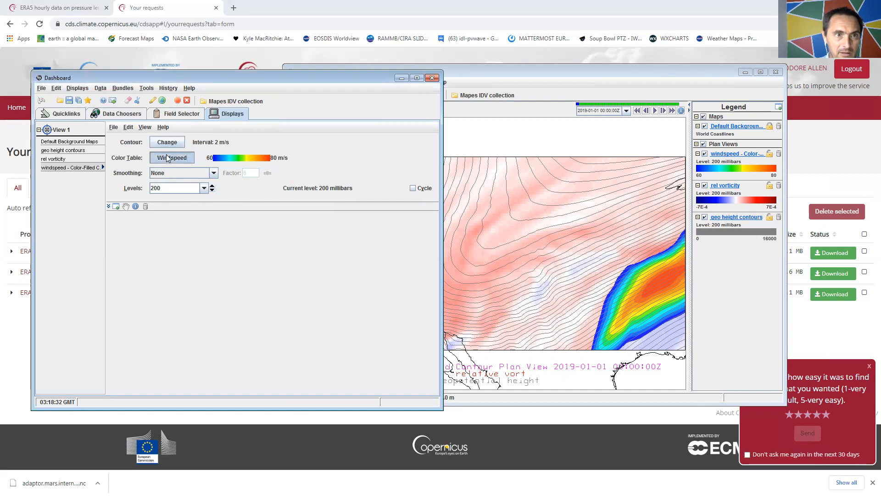
{"action": "mouse_move", "coordinate": [169, 202]}
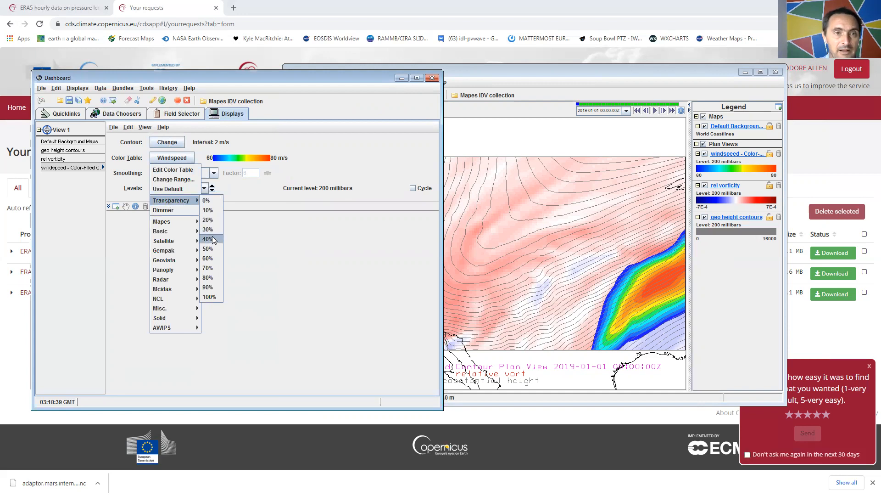
{"action": "left_click", "coordinate": [211, 268]}
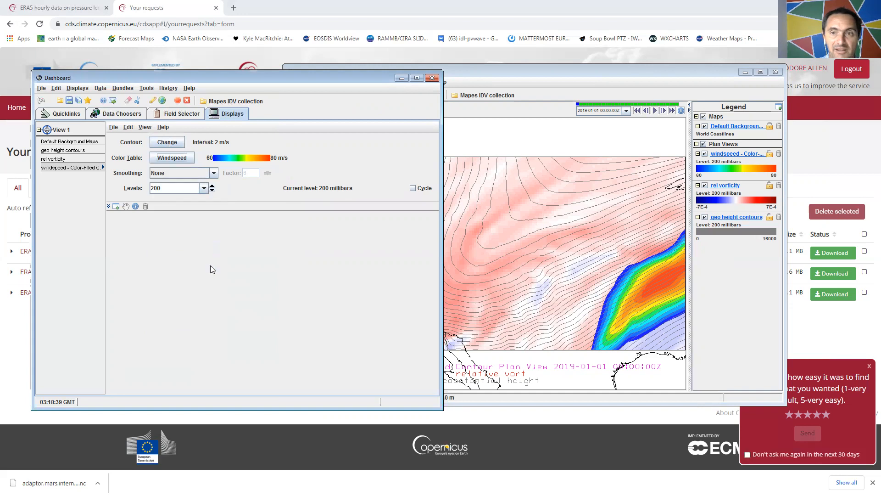
{"action": "left_click", "coordinate": [633, 71]}
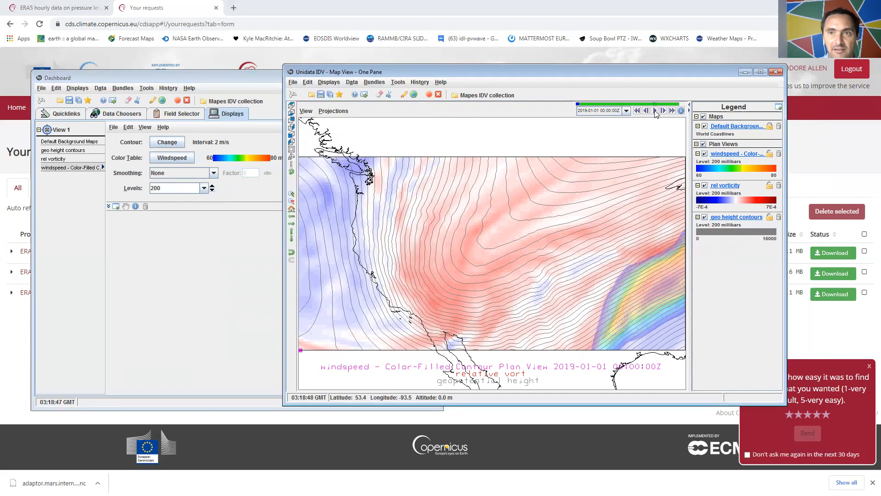
{"action": "left_click_drag", "start_coordinate": [655, 68], "coordinate": [586, 55]}
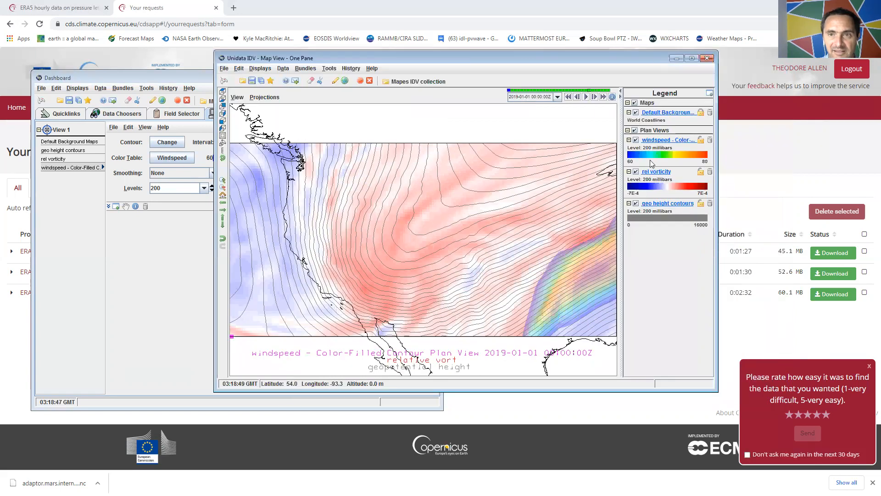
Step: Toggle the semi-transparent wind speed layer repeatedly to compare it with the vorticity beneath, leaving it shown
{"action": "left_click", "coordinate": [636, 140]}
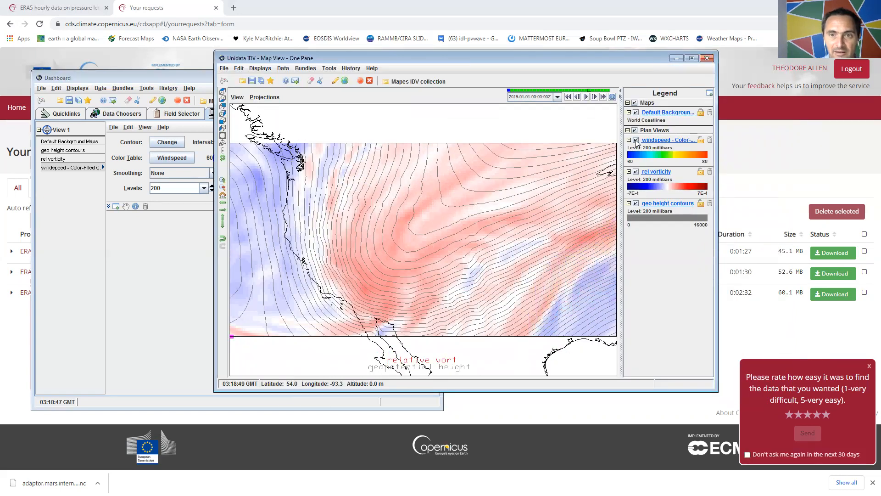
{"action": "left_click", "coordinate": [635, 140]}
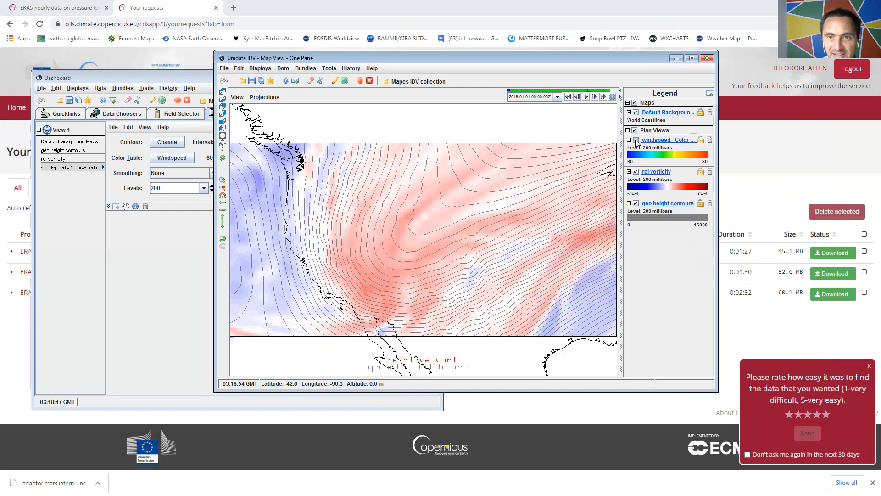
{"action": "left_click", "coordinate": [636, 140]}
{"action": "left_click", "coordinate": [635, 140]}
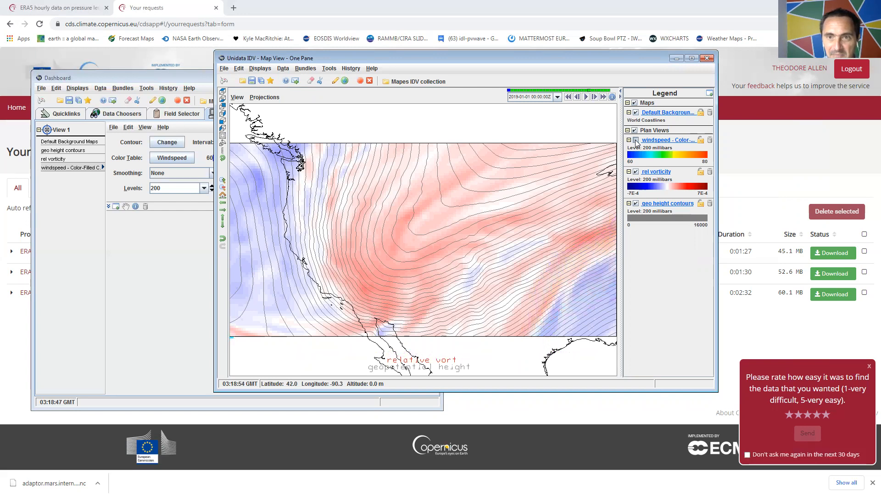
{"action": "left_click", "coordinate": [636, 140]}
{"action": "left_click", "coordinate": [594, 97]}
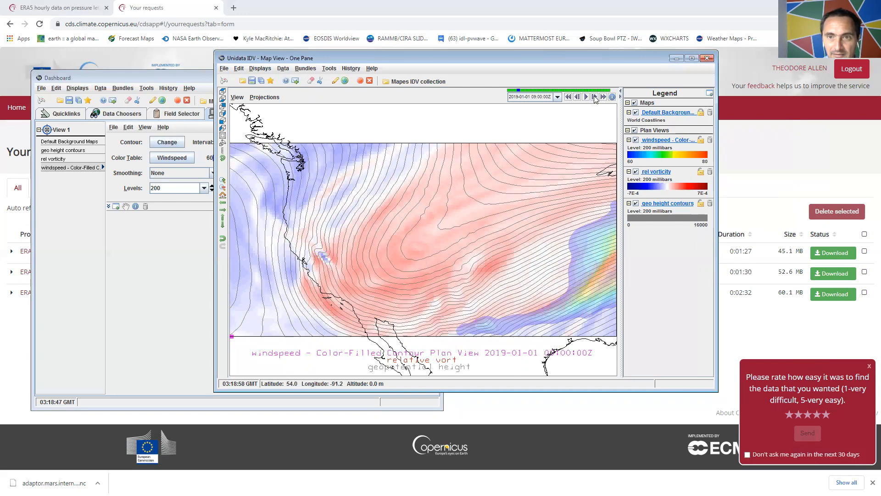
{"action": "left_click", "coordinate": [595, 97]}
{"action": "left_click", "coordinate": [595, 97]}
{"action": "left_click", "coordinate": [595, 97]}
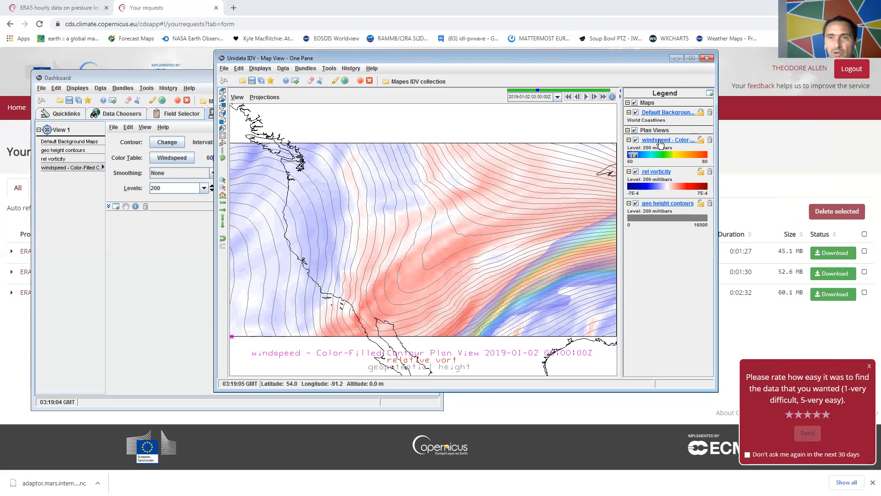
{"action": "left_click", "coordinate": [636, 140]}
{"action": "left_click", "coordinate": [636, 140]}
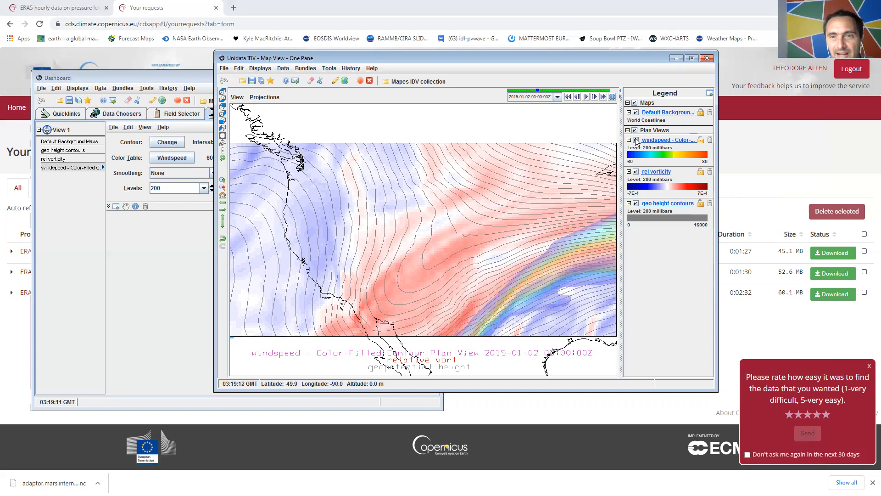
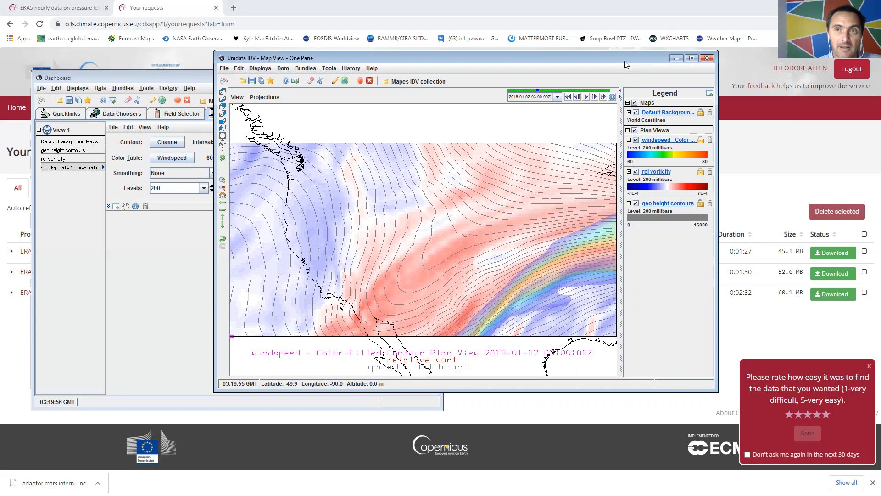
{"action": "left_click_drag", "start_coordinate": [612, 54], "coordinate": [577, 39]}
{"action": "left_click", "coordinate": [551, 83]}
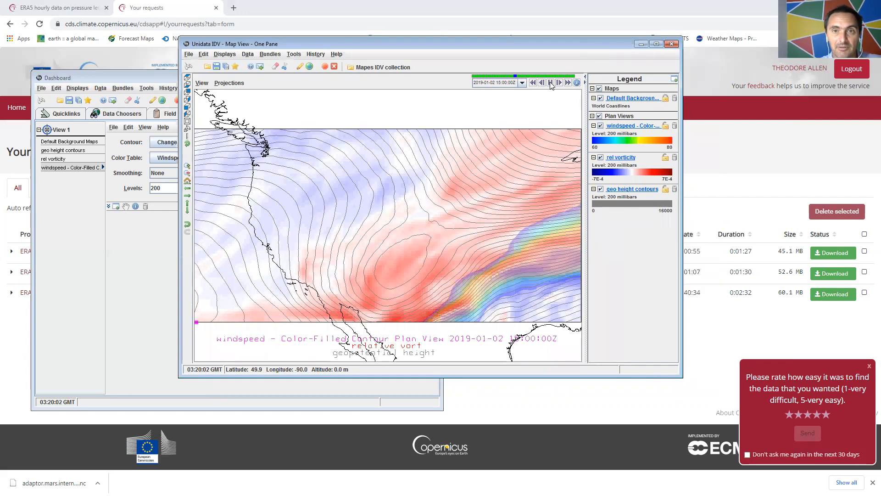
{"action": "left_click", "coordinate": [550, 83]}
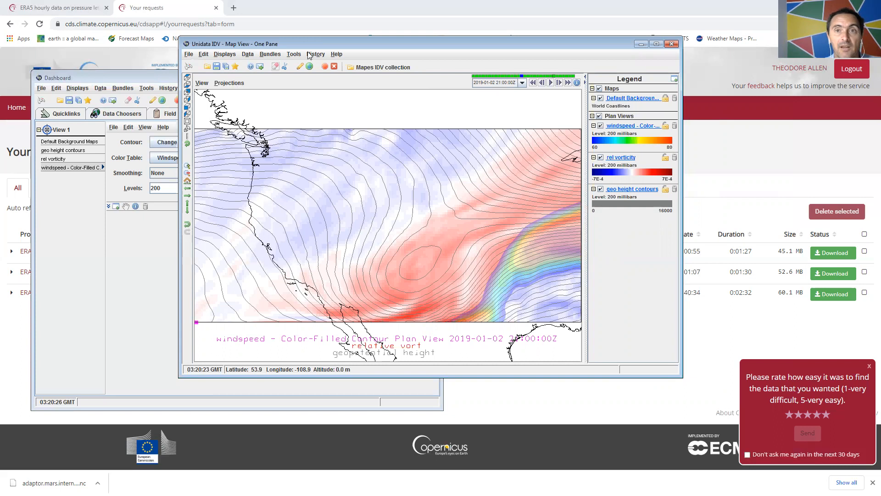
Step: Show the built-in formulas for grids and expand the Time Steps group to examine the available calculations
{"action": "left_click_drag", "start_coordinate": [349, 40], "coordinate": [455, 41]}
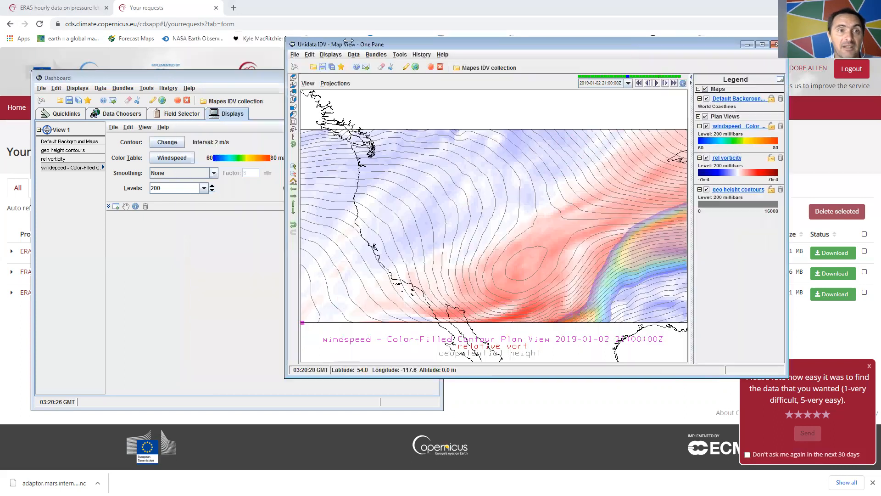
{"action": "left_click", "coordinate": [180, 113]}
{"action": "left_click", "coordinate": [77, 139]}
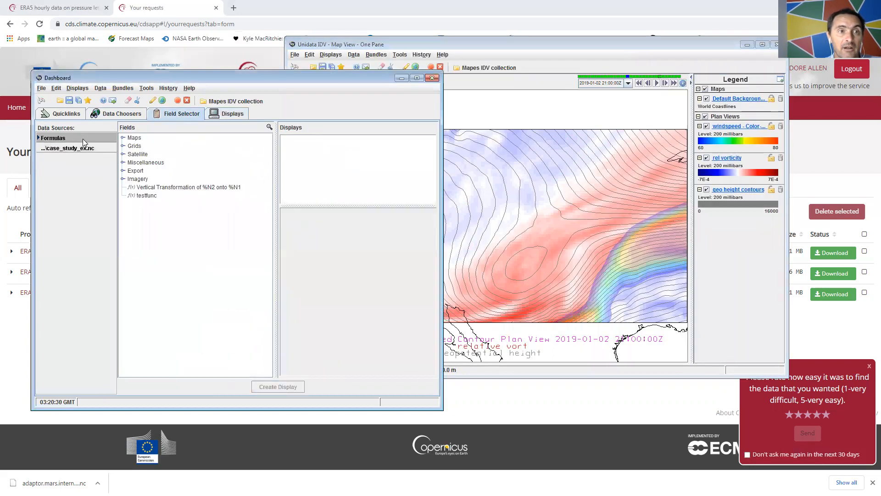
{"action": "left_click", "coordinate": [121, 146]}
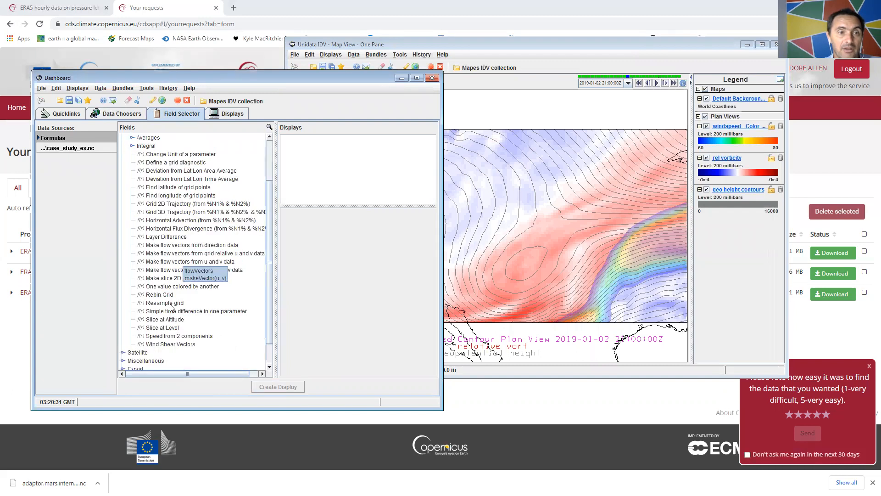
{"action": "scroll", "coordinate": [160, 185], "scroll_direction": "up", "scroll_amount": 2}
{"action": "left_click", "coordinate": [133, 155]}
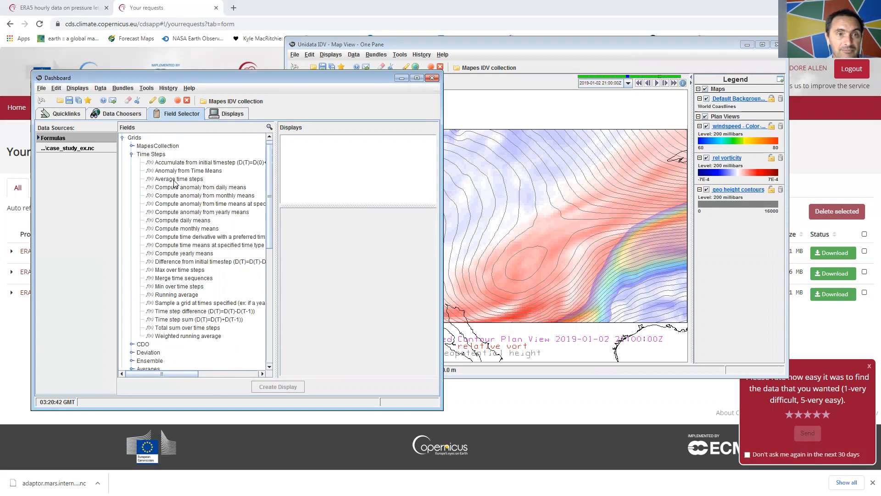
Step: Collapse the Time Steps group and look through the remaining built-in grid formulas
{"action": "left_click", "coordinate": [133, 155]}
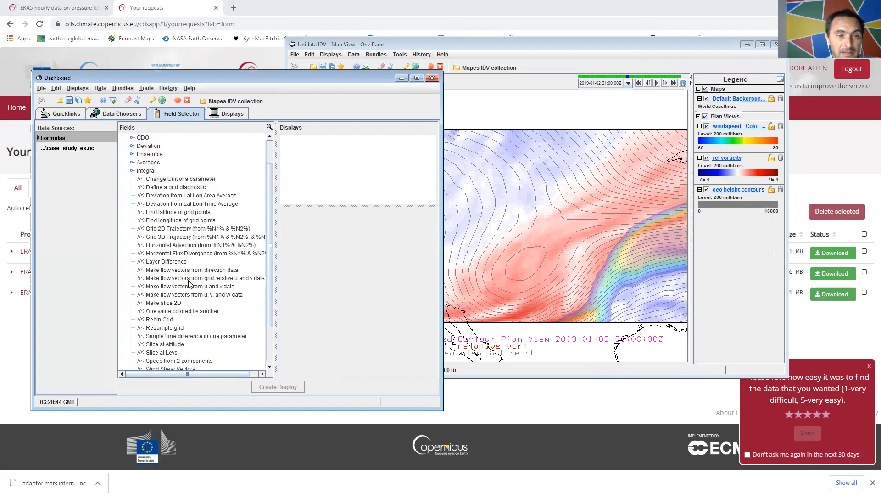
{"action": "scroll", "coordinate": [188, 285], "scroll_direction": "down", "scroll_amount": 3}
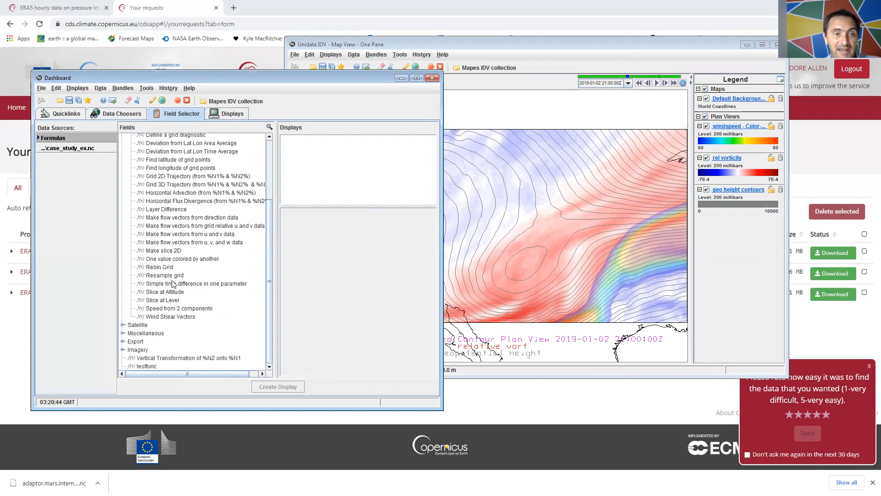
{"action": "scroll", "coordinate": [173, 285], "scroll_direction": "up", "scroll_amount": 4}
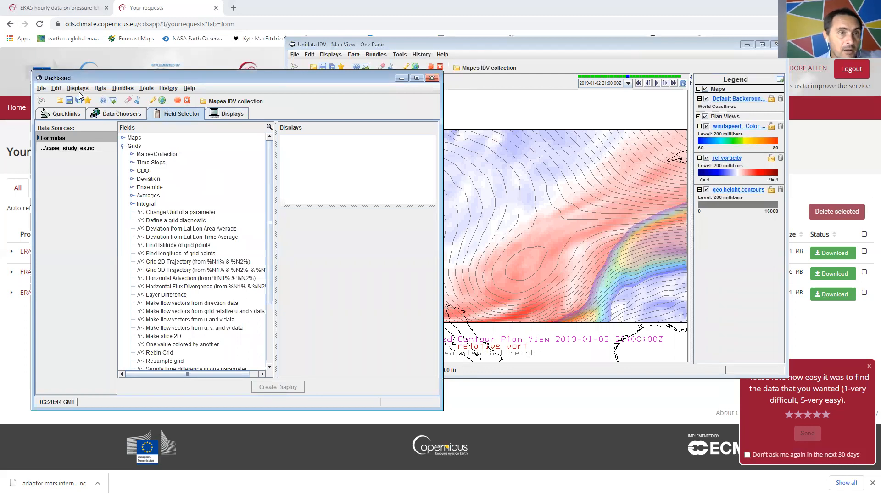
Step: Open the Jython library and examine the functions in the system Grid Routines module, including wind shear and layer averages
{"action": "left_click", "coordinate": [56, 89]}
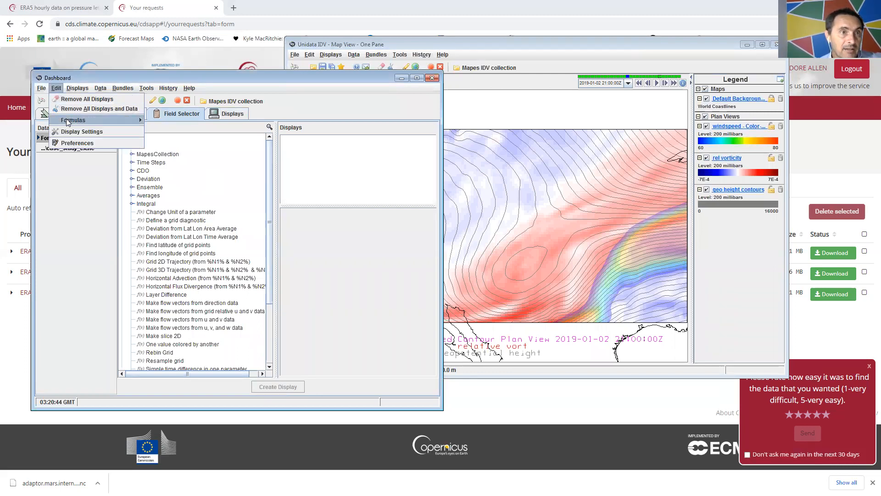
{"action": "mouse_move", "coordinate": [79, 120]}
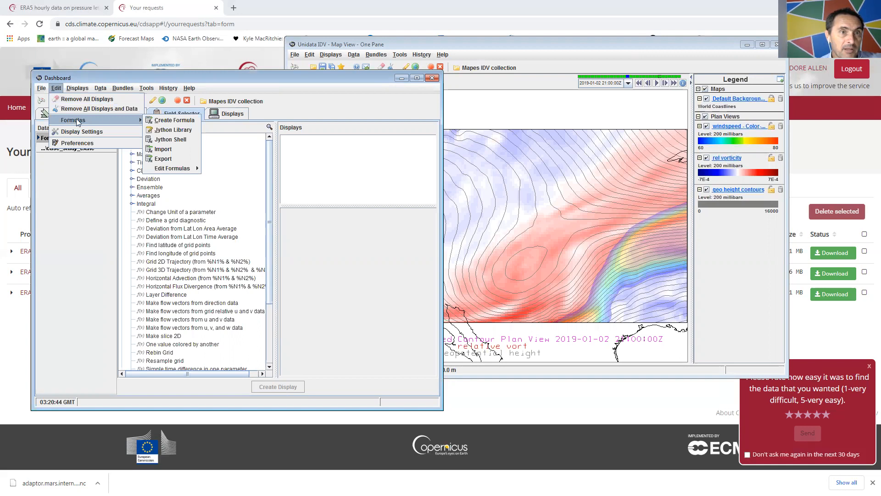
{"action": "left_click", "coordinate": [186, 129]}
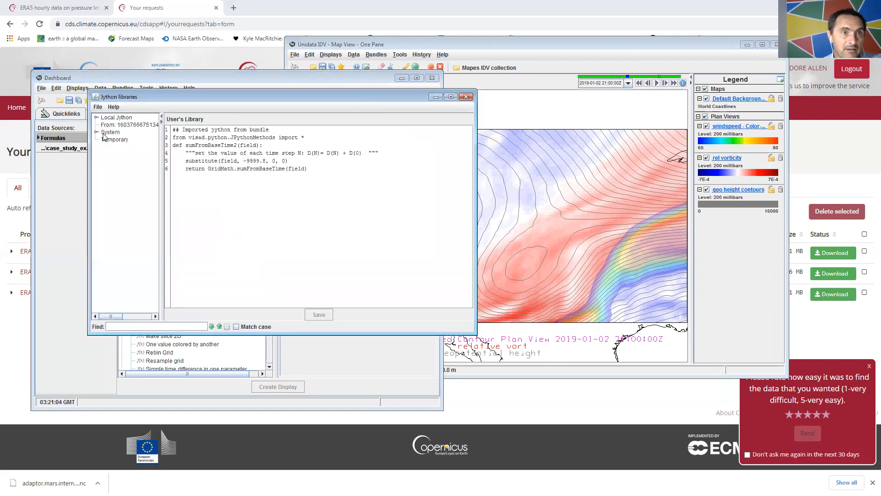
{"action": "left_click", "coordinate": [96, 132]}
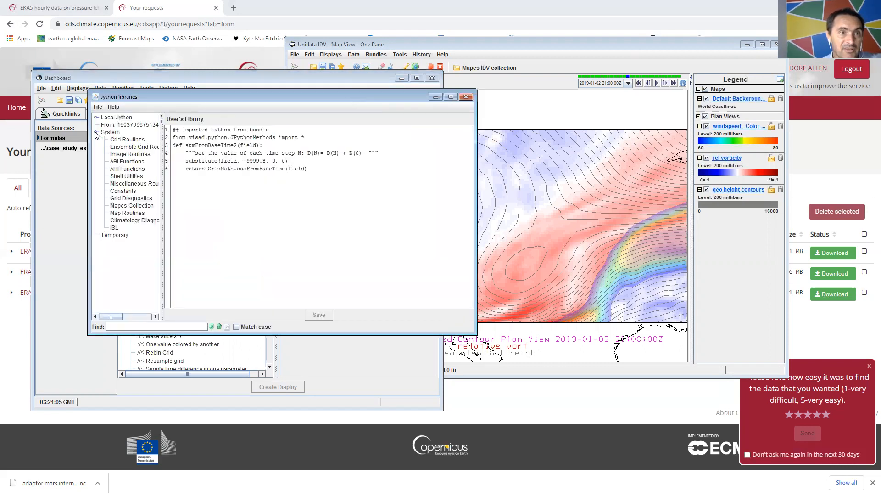
{"action": "left_click", "coordinate": [136, 140]}
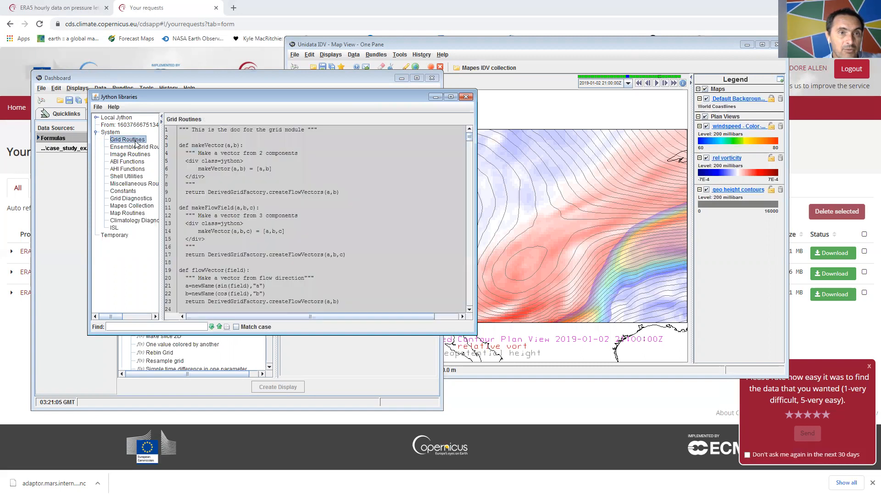
{"action": "scroll", "coordinate": [466, 141], "scroll_direction": "down", "scroll_amount": 20}
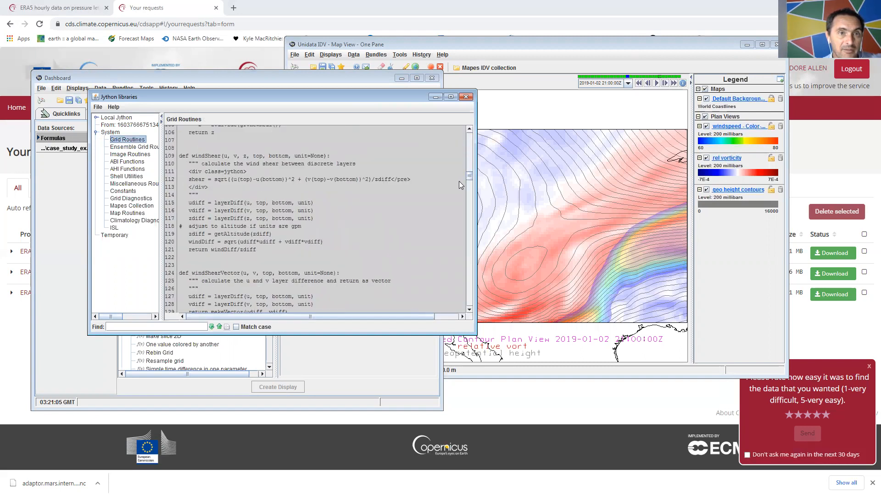
{"action": "scroll", "coordinate": [453, 182], "scroll_direction": "up", "scroll_amount": 18}
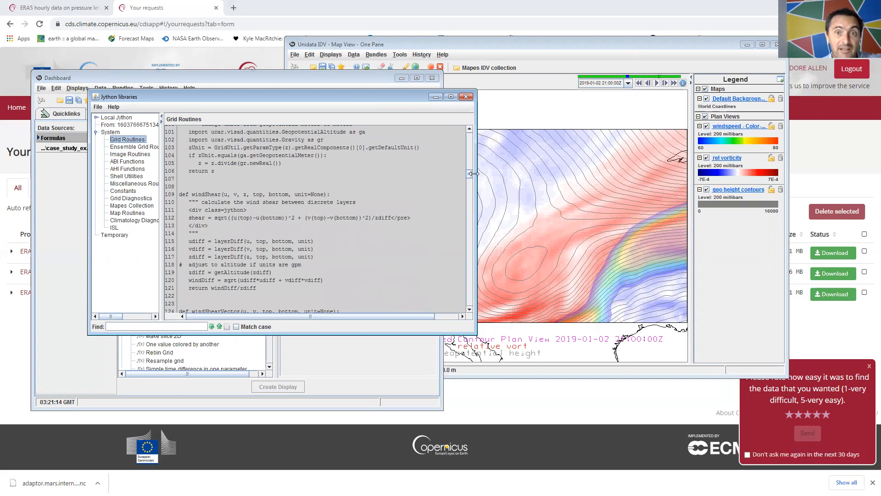
{"action": "scroll", "coordinate": [470, 171], "scroll_direction": "up", "scroll_amount": 4}
{"action": "scroll", "coordinate": [470, 171], "scroll_direction": "up", "scroll_amount": 2}
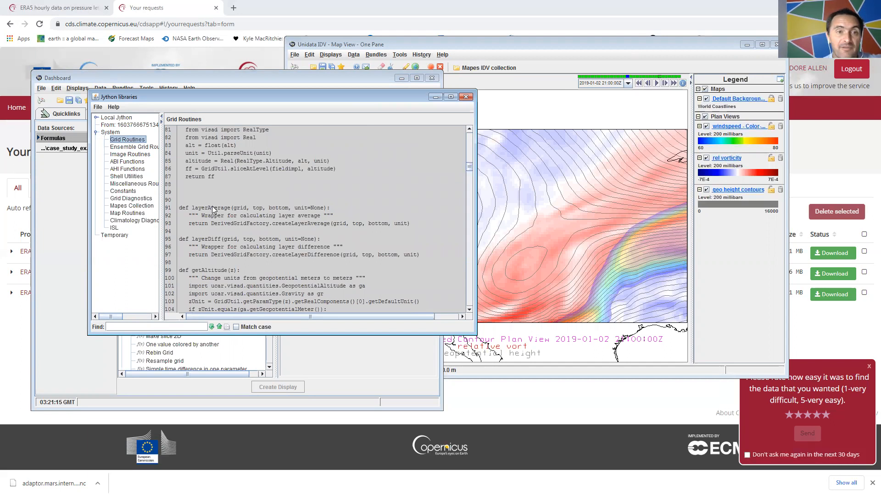
{"action": "scroll", "coordinate": [469, 165], "scroll_direction": "up", "scroll_amount": 10}
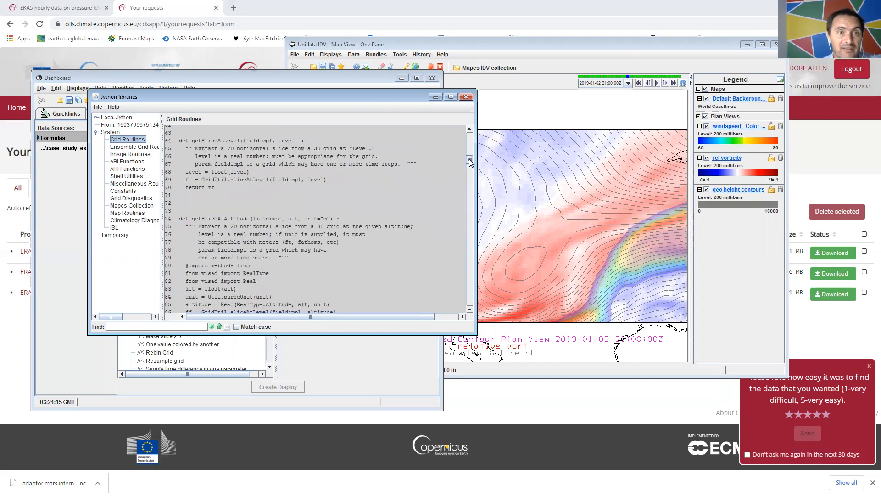
{"action": "left_click_drag", "start_coordinate": [469, 154], "coordinate": [450, 114]}
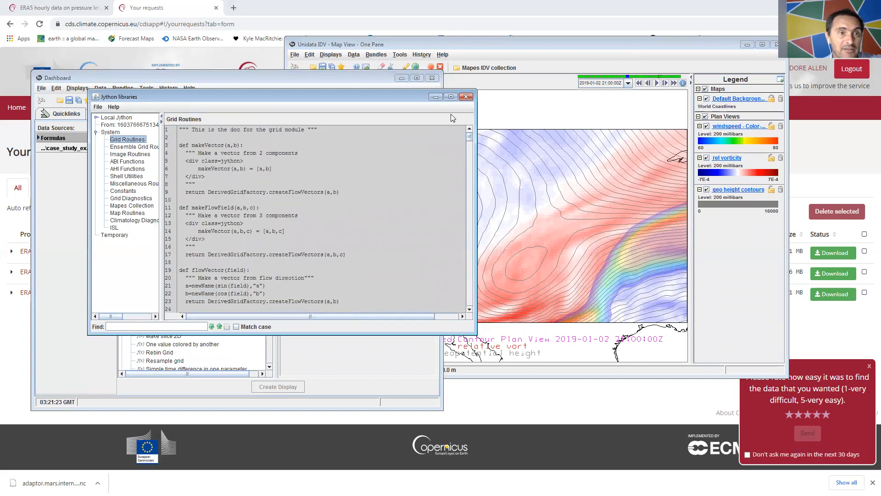
Step: Examine the system Grid Diagnostics module's function definitions, from the math functions and advection through derivatives to potential temperature and relative vorticity
{"action": "left_click", "coordinate": [131, 199]}
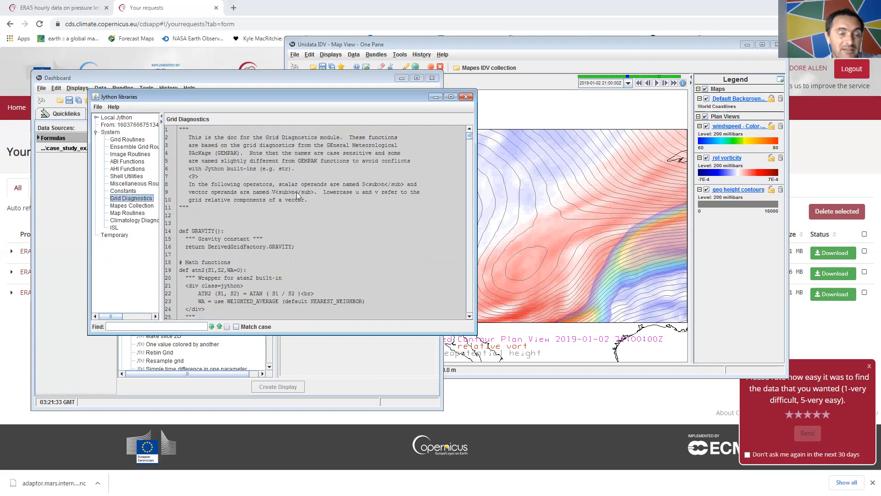
{"action": "left_click_drag", "start_coordinate": [471, 140], "coordinate": [468, 142]}
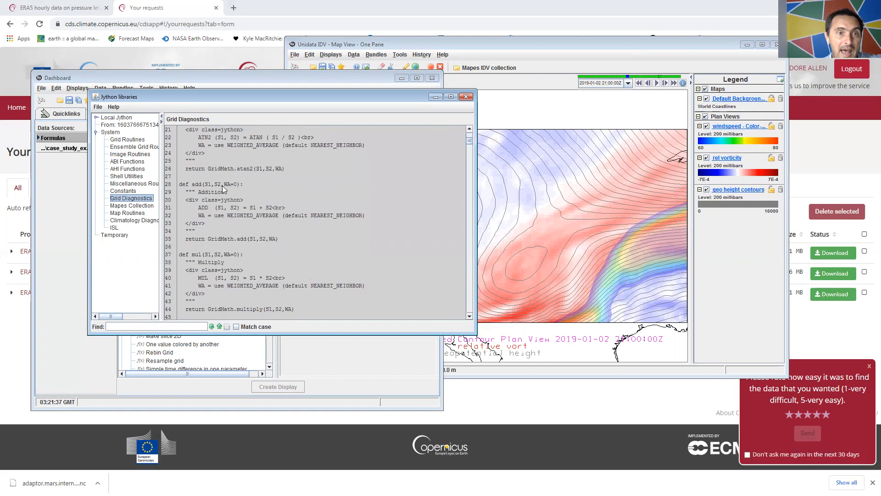
{"action": "scroll", "coordinate": [208, 262], "scroll_direction": "down", "scroll_amount": 5}
{"action": "scroll", "coordinate": [211, 223], "scroll_direction": "down", "scroll_amount": 5}
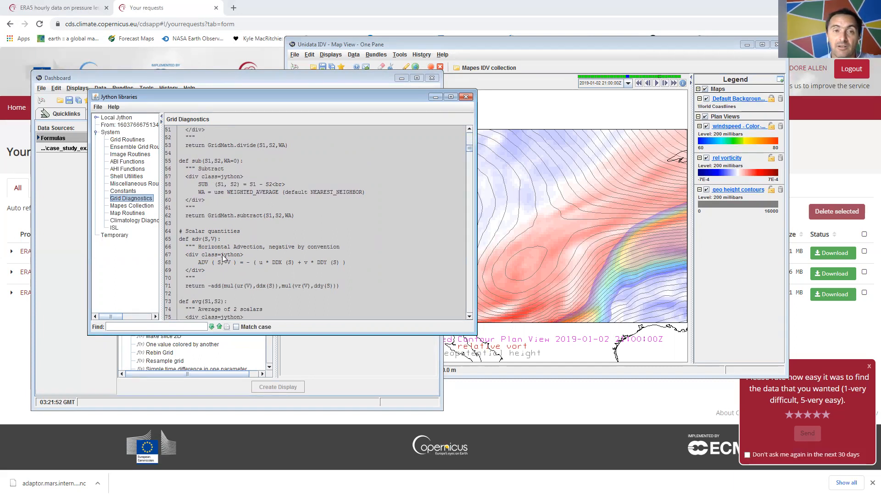
{"action": "scroll", "coordinate": [226, 245], "scroll_direction": "down", "scroll_amount": 1}
{"action": "scroll", "coordinate": [227, 245], "scroll_direction": "down", "scroll_amount": 6}
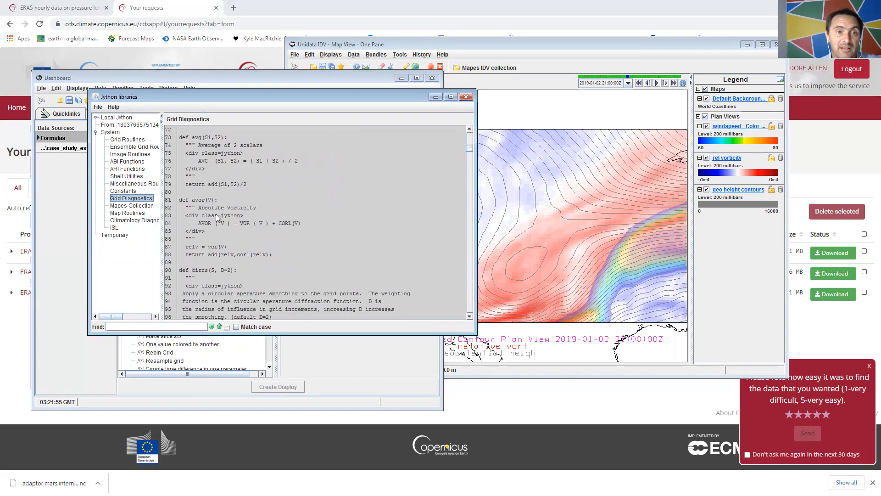
{"action": "left_click_drag", "start_coordinate": [469, 154], "coordinate": [467, 158]}
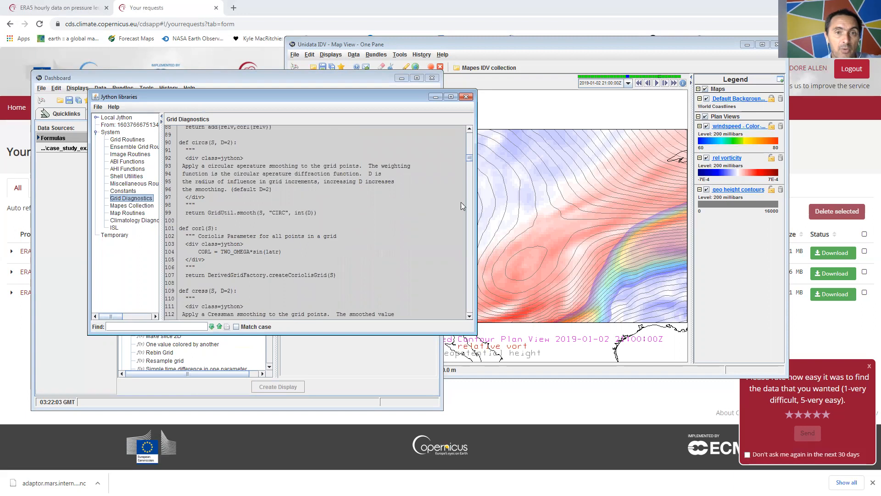
{"action": "left_click_drag", "start_coordinate": [468, 159], "coordinate": [468, 173]}
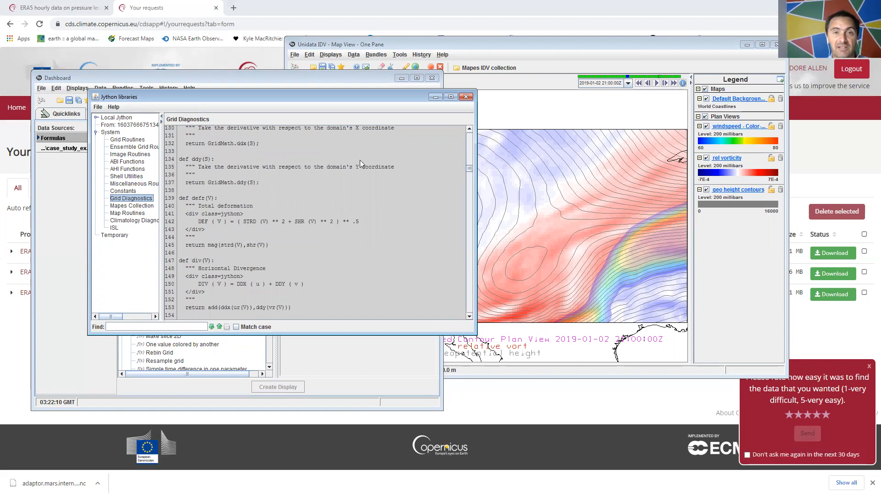
{"action": "left_click_drag", "start_coordinate": [469, 168], "coordinate": [469, 166]}
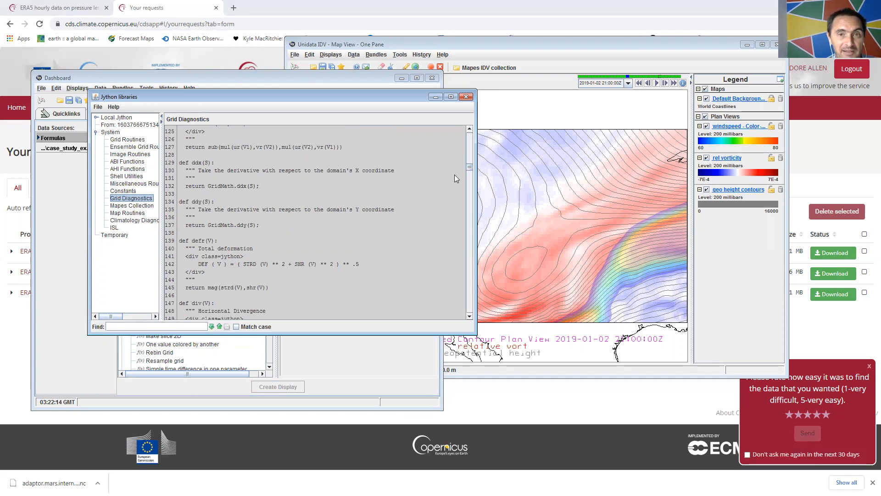
{"action": "left_click_drag", "start_coordinate": [468, 167], "coordinate": [468, 219]}
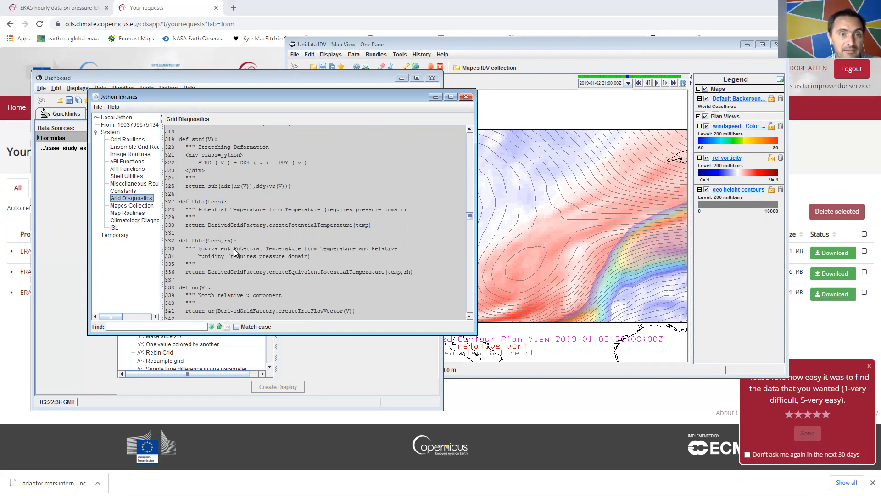
{"action": "scroll", "coordinate": [235, 252], "scroll_direction": "down", "scroll_amount": 5}
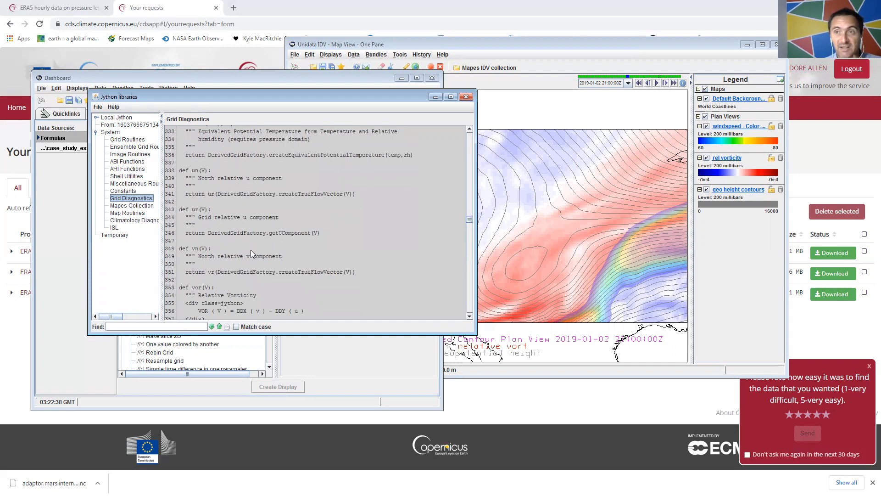
Step: Close the Jython library and move the Dashboard aside to uncover more of the map view
{"action": "left_click", "coordinate": [466, 97]}
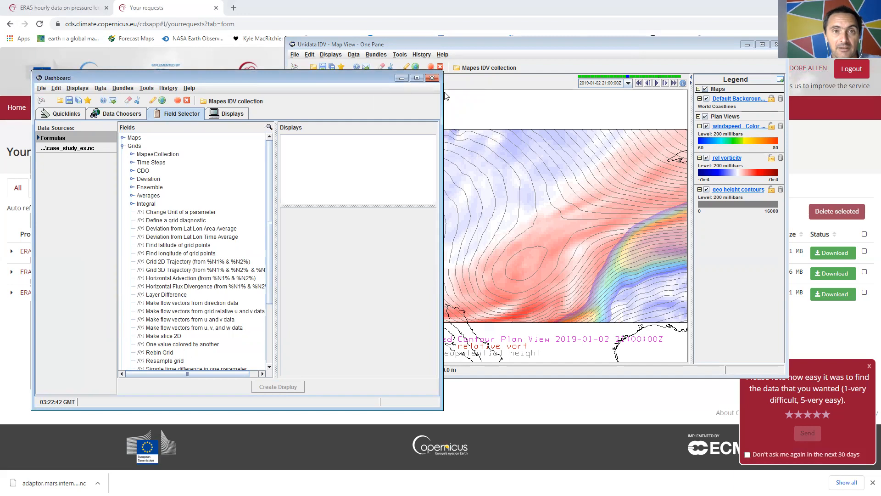
{"action": "left_click_drag", "start_coordinate": [361, 83], "coordinate": [346, 90]}
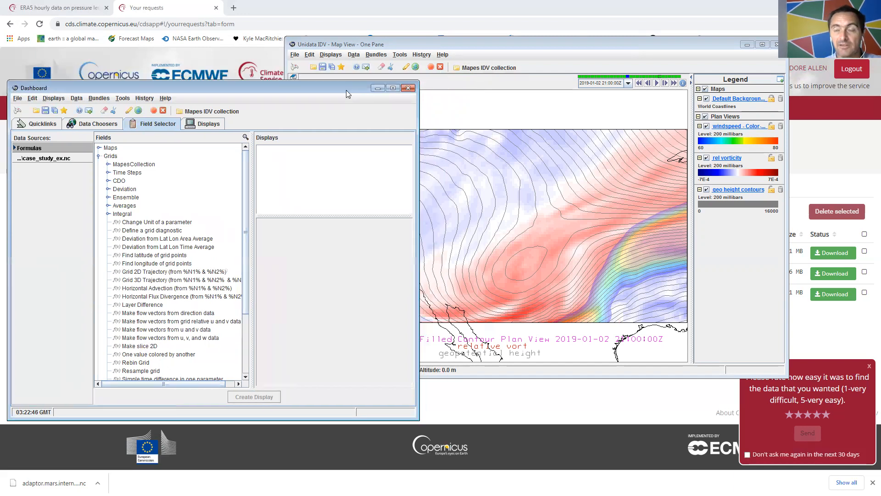